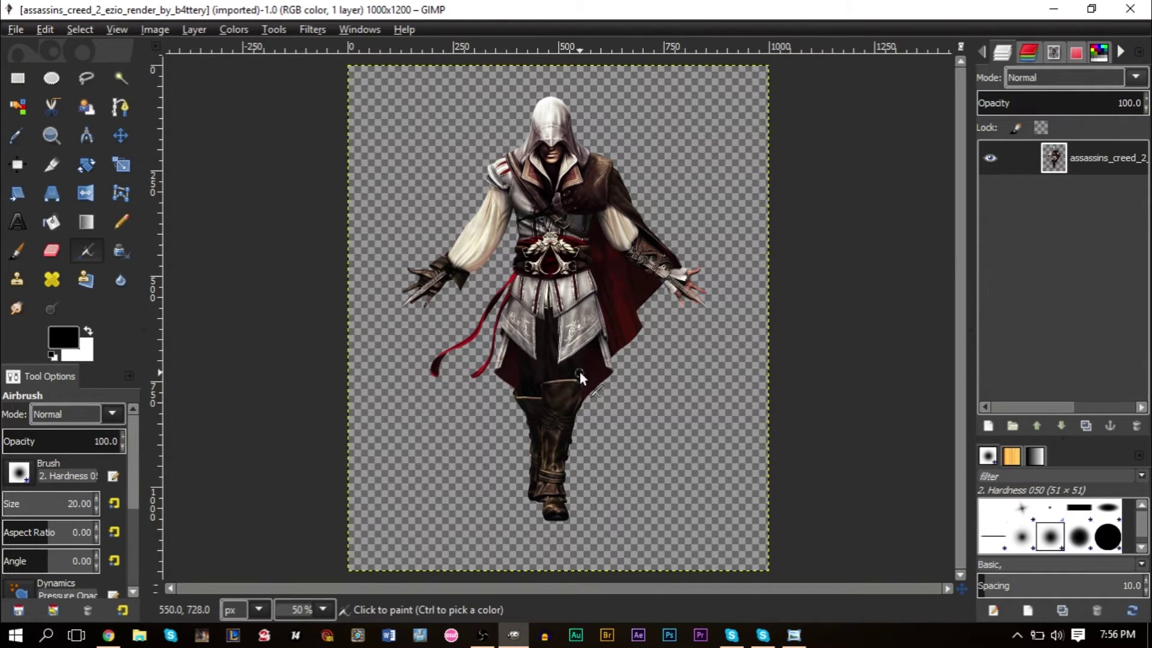
# Create a new blank white image 600 px wide and 300 px tall from File > New.
pyautogui.click(18, 33)
pyautogui.click(37, 52)
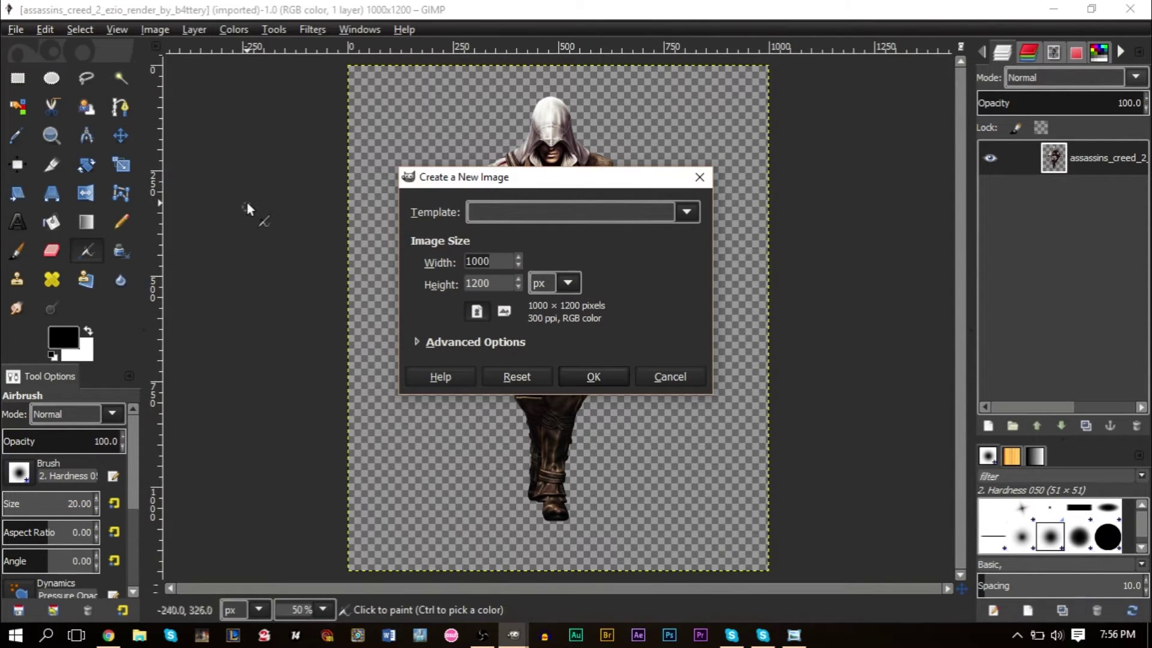
pyautogui.write('600')
pyautogui.press('Tab')
pyautogui.write('3')
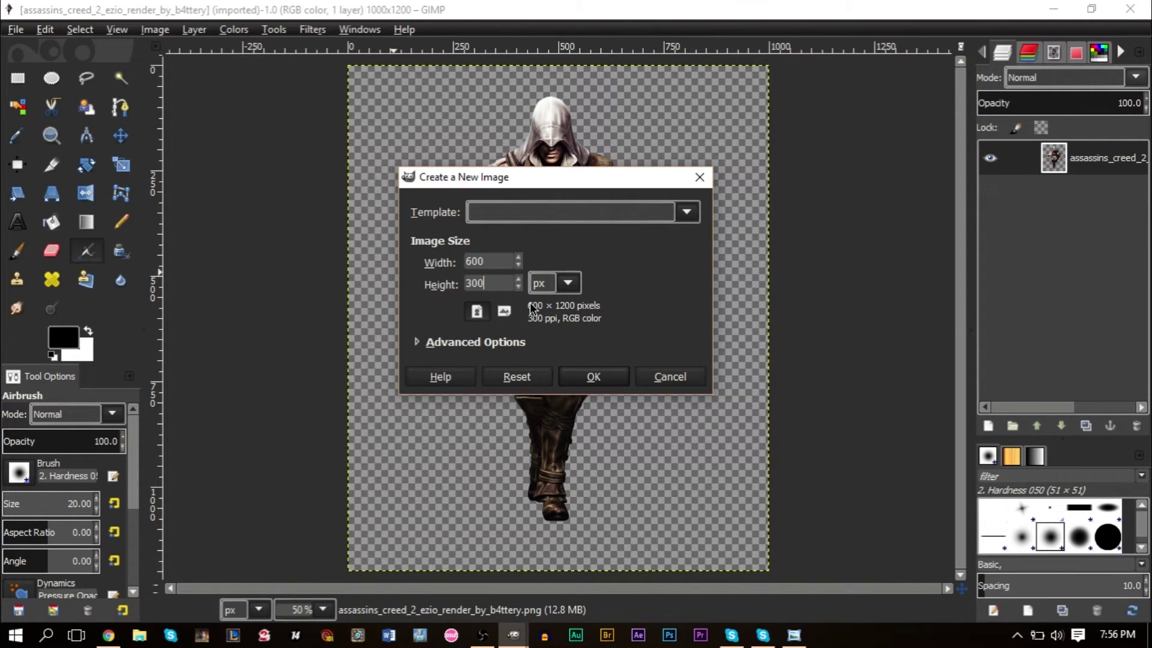
pyautogui.click(594, 377)
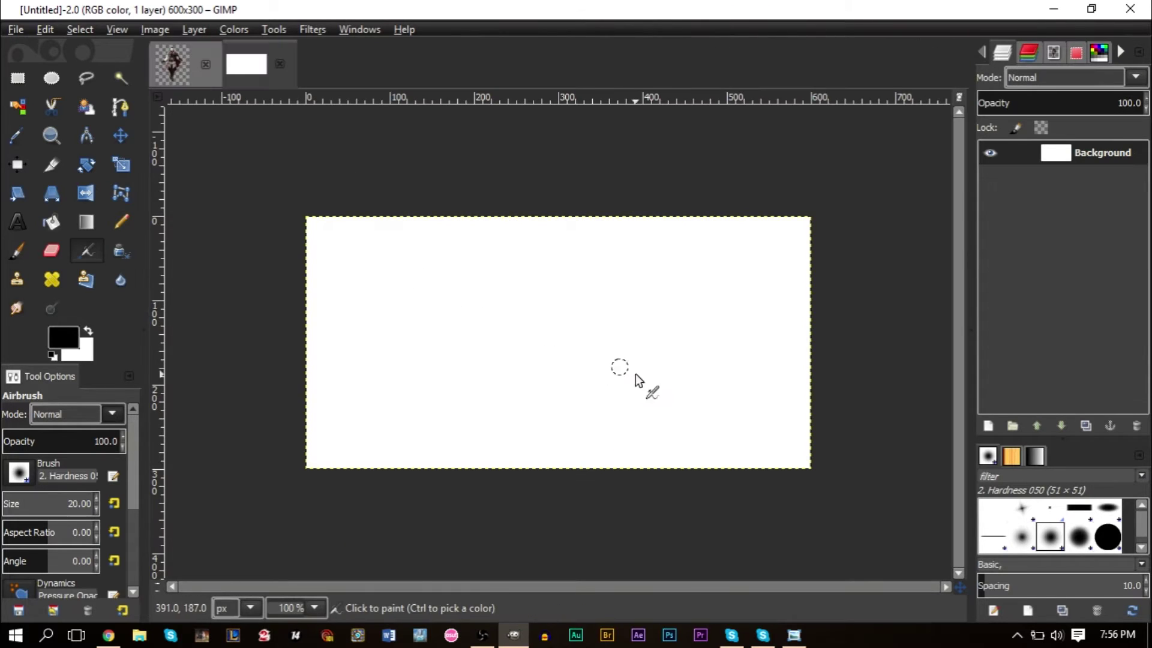
# Copy the Ezio figure from the render and paste it into the 600×300 image as a new Pasted Layer.
pyautogui.press('+')
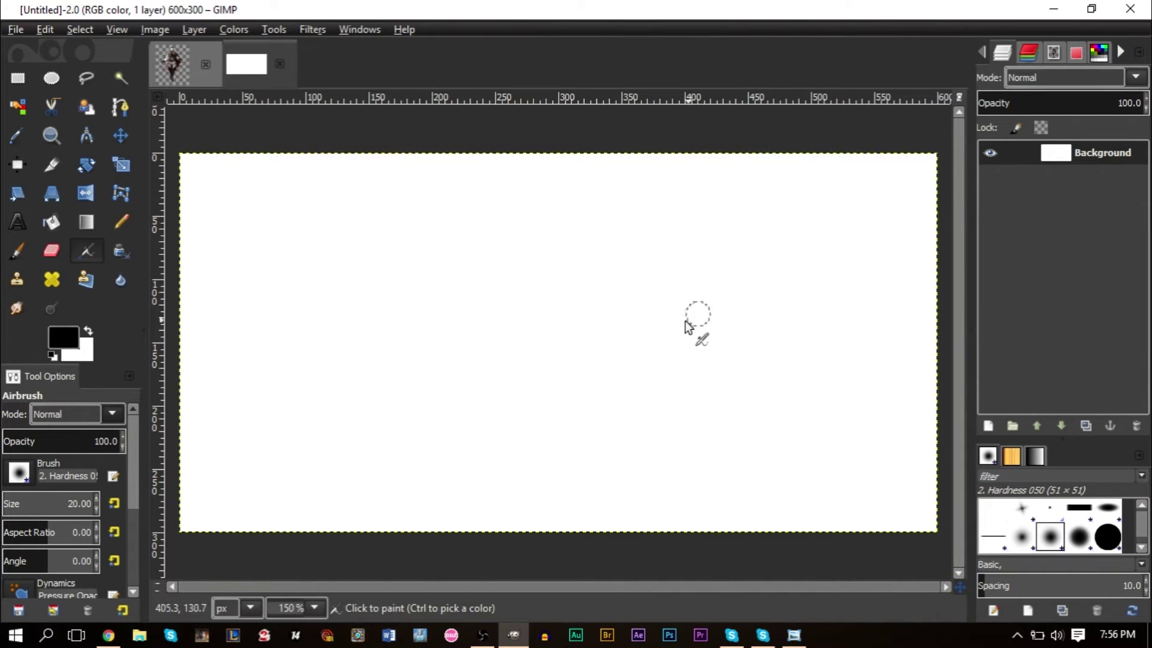
pyautogui.click(172, 64)
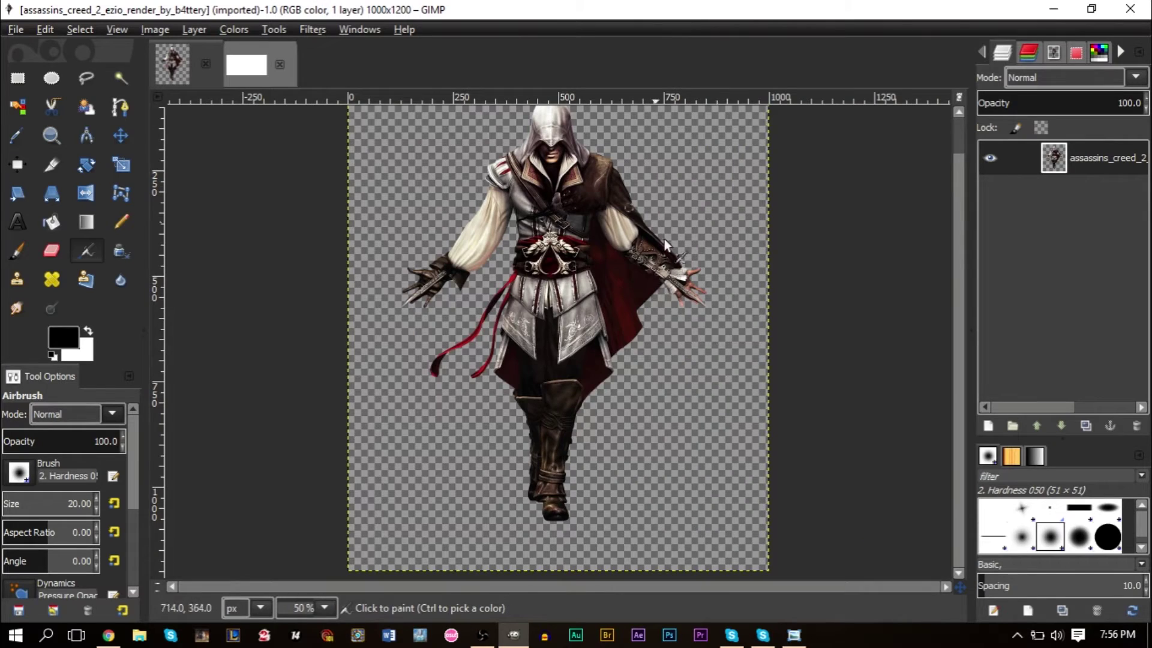
pyautogui.scroll(2, 636, 282)
pyautogui.click(245, 64)
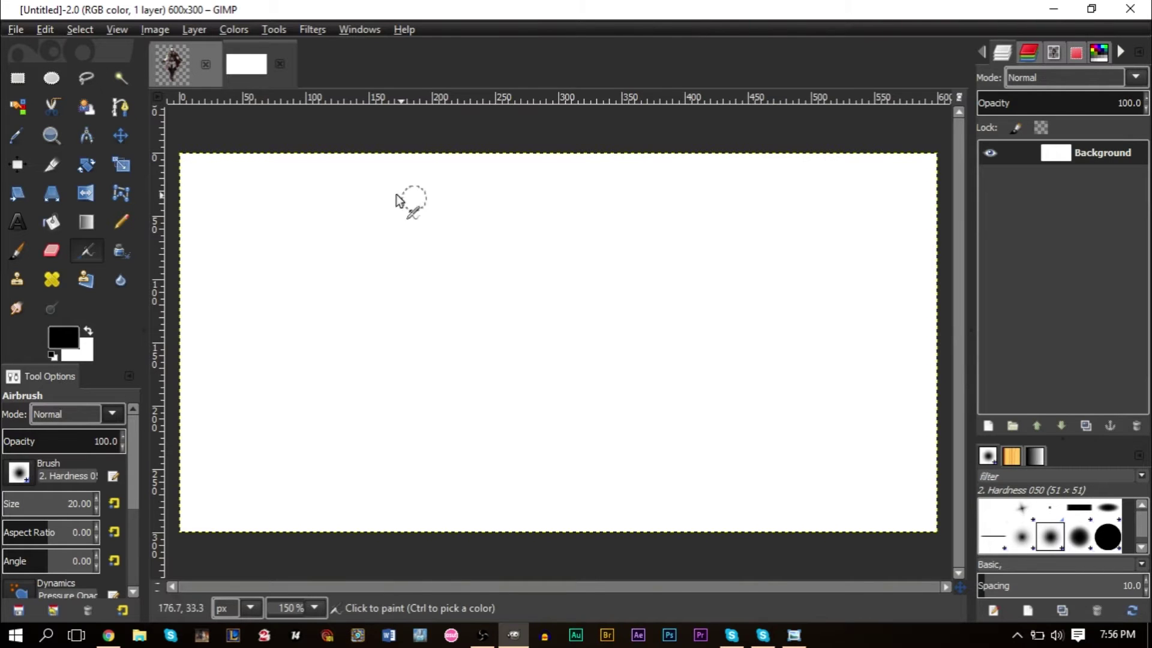
pyautogui.click(173, 71)
pyautogui.hotkey('ctrl', 'x')
pyautogui.hotkey('ctrl', 'c')
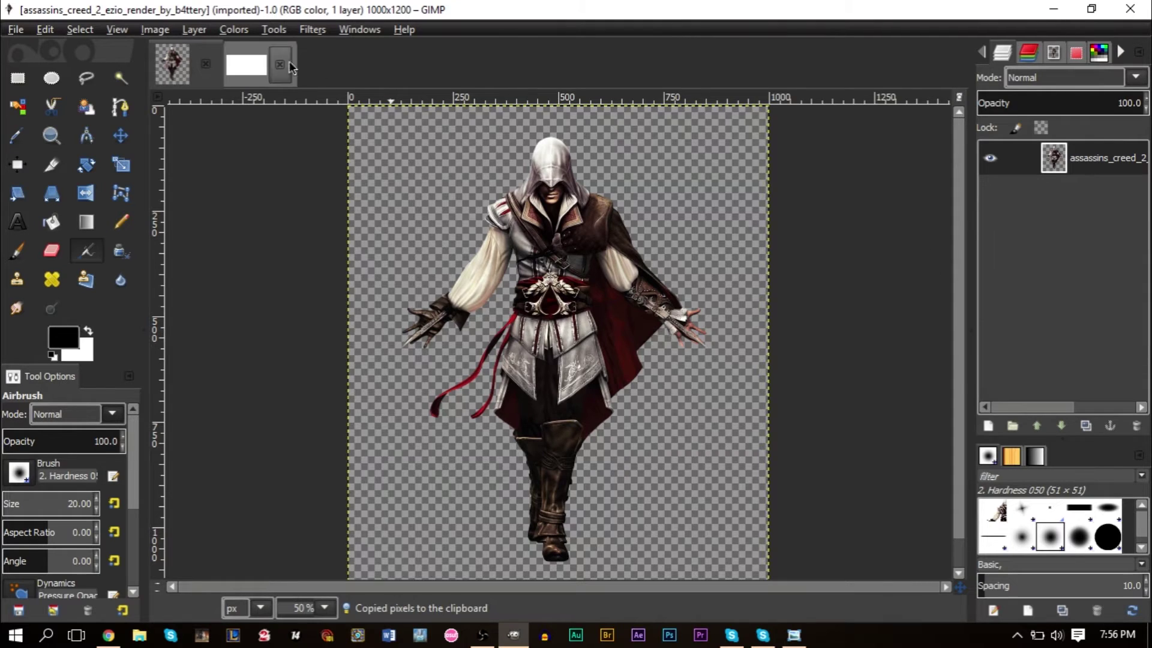
pyautogui.click(243, 71)
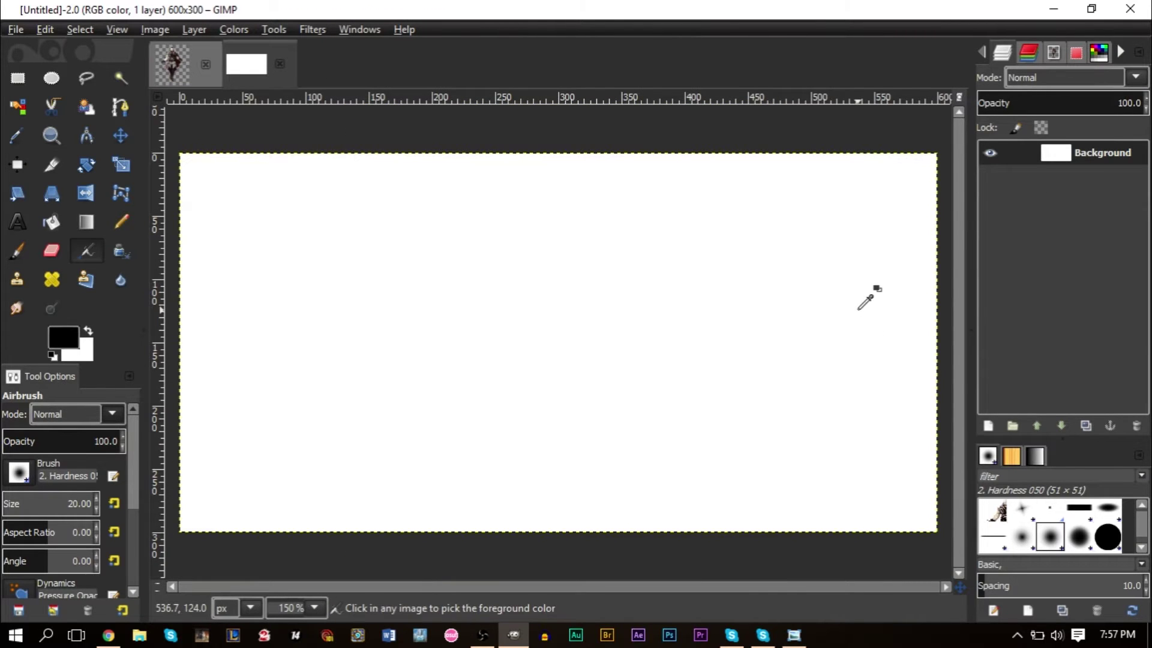
pyautogui.hotkey('ctrl', 'v')
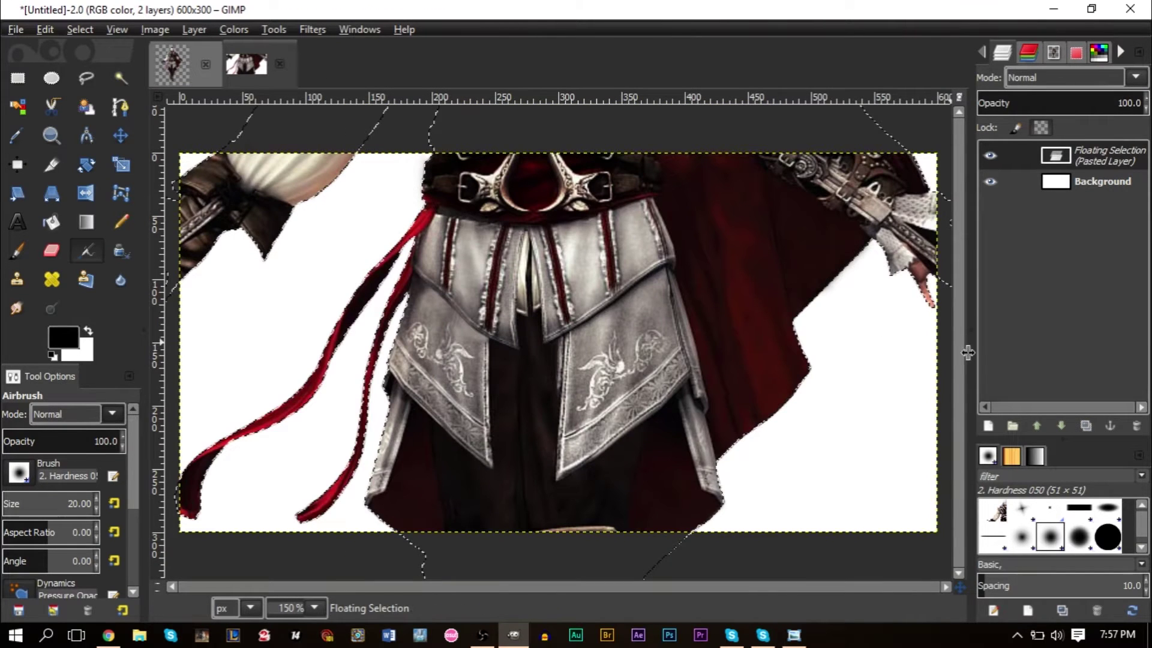
pyautogui.click(988, 427)
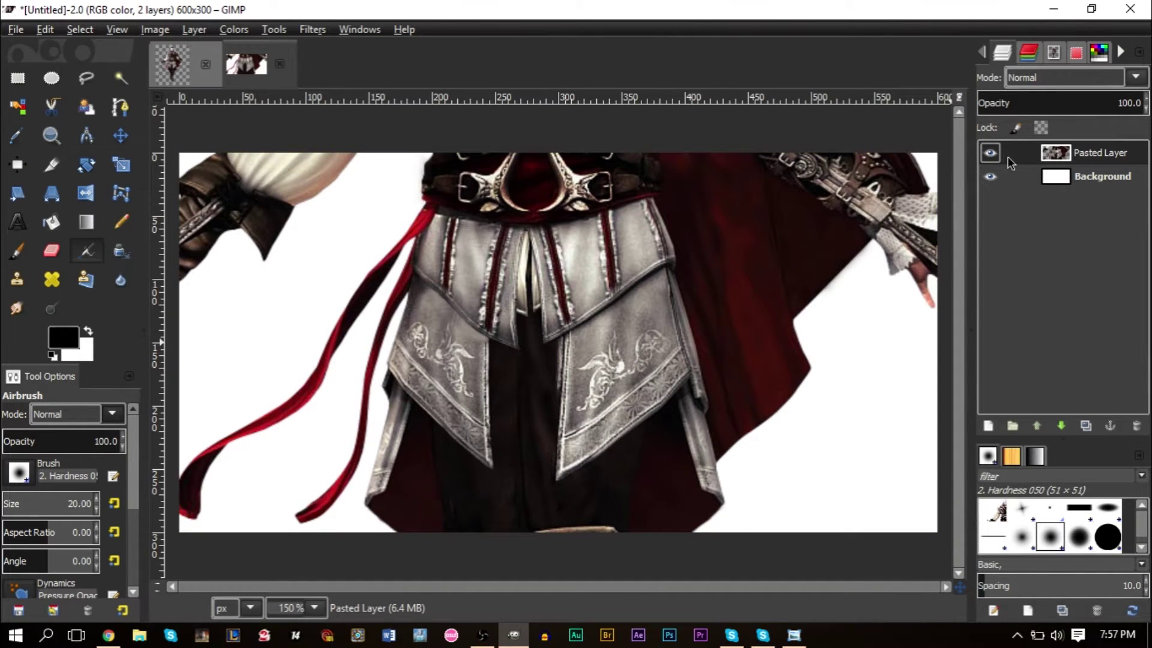
# Shrink the pasted figure with the Scale tool and move it toward the canvas centre.
pyautogui.click(120, 170)
pyautogui.click(461, 297)
pyautogui.moveTo(663, 438); pyautogui.dragTo(210, 267)
pyautogui.click(1028, 319)
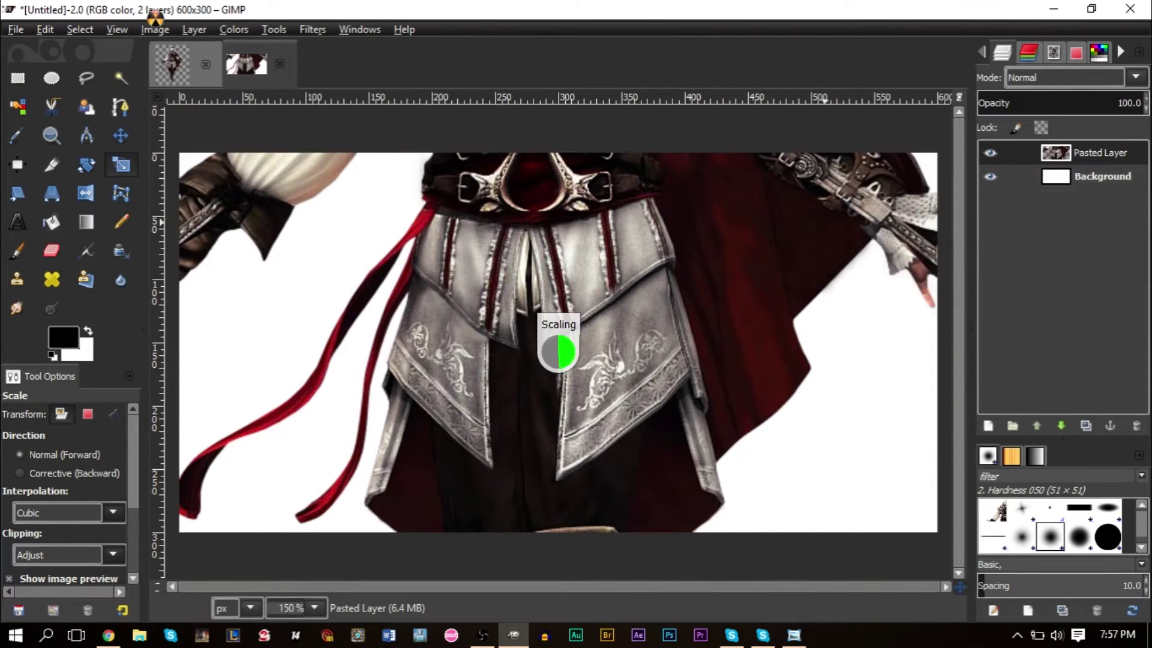
pyautogui.click(121, 135)
pyautogui.moveTo(196, 194); pyautogui.dragTo(639, 492)
pyautogui.moveTo(629, 369); pyautogui.dragTo(562, 350)
# Rescale the figure to 526×631 px and drag it against the banner's left edge.
pyautogui.click(120, 164)
pyautogui.moveTo(816, 336); pyautogui.dragTo(1143, 336)
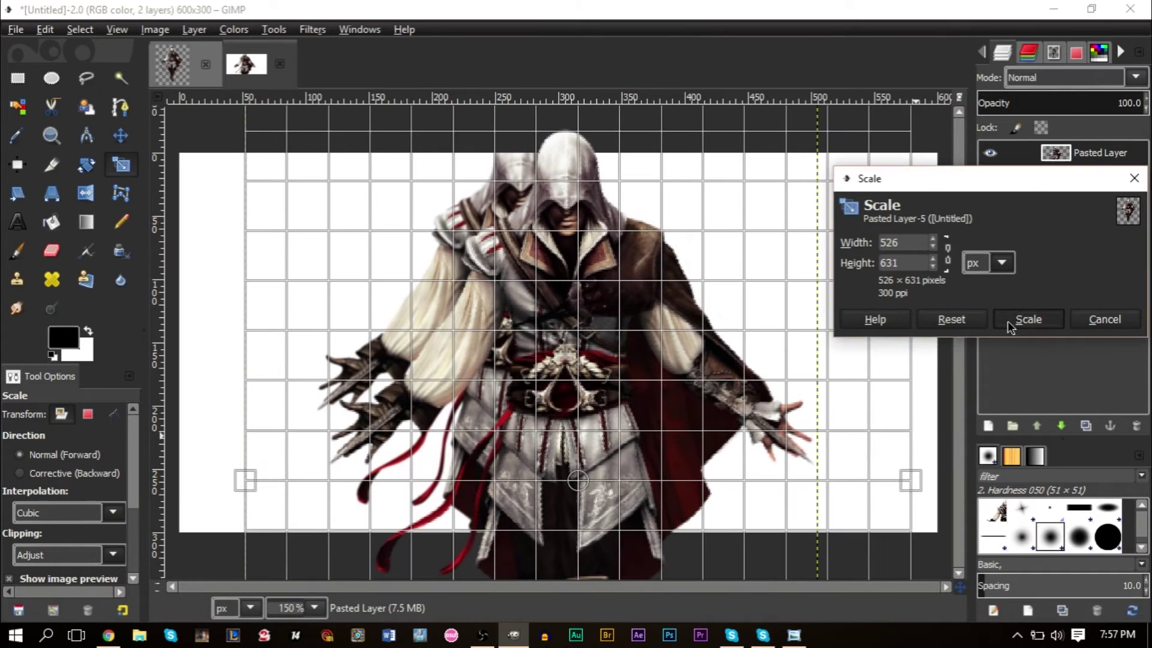
pyautogui.click(1026, 319)
pyautogui.press('m')
pyautogui.moveTo(579, 279); pyautogui.dragTo(530, 272)
pyautogui.moveTo(573, 330); pyautogui.dragTo(257, 295)
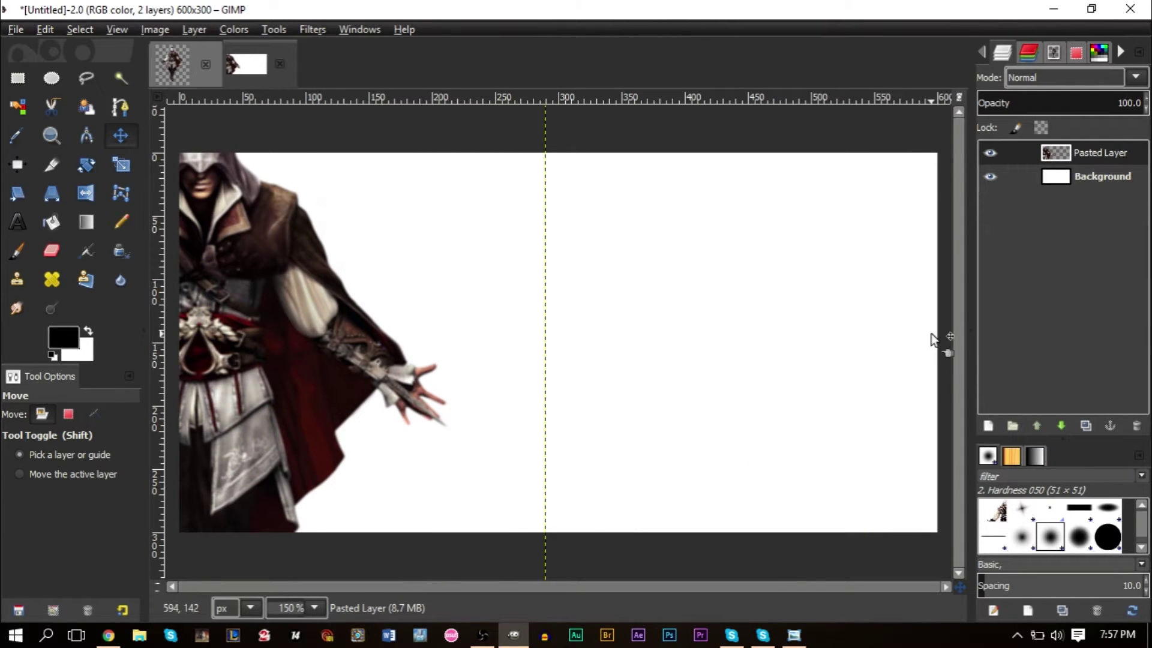
# Duplicate the Ezio figure layer seven times via Duplicate Layer, giving nine layers.
pyautogui.rightClick(1080, 163)
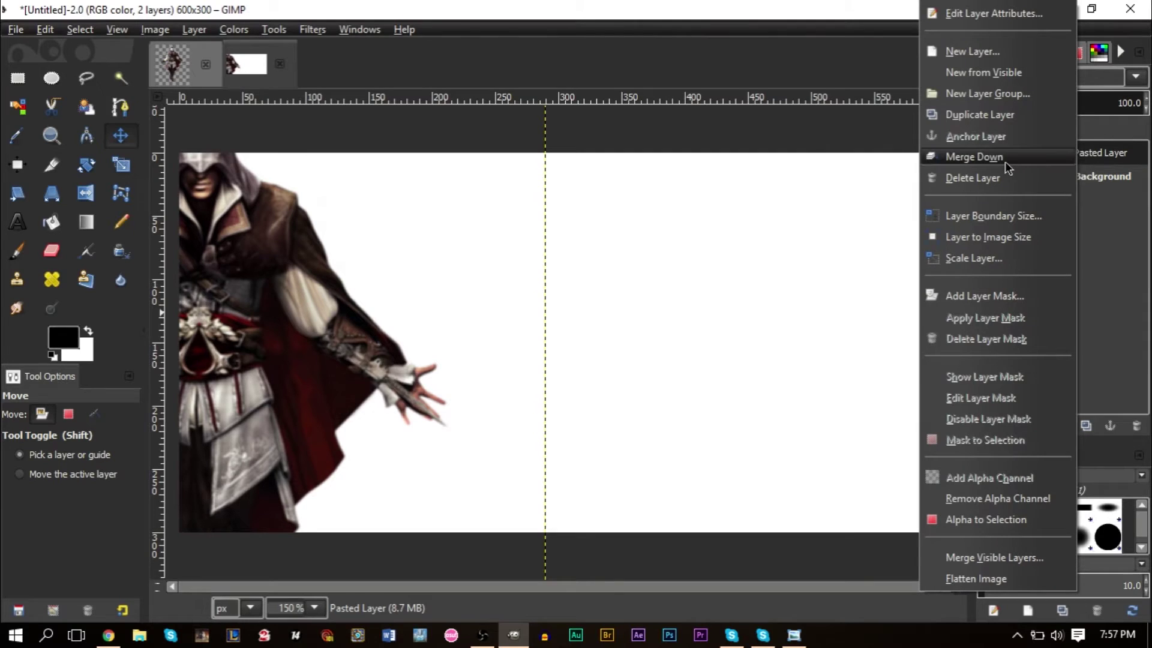
pyautogui.click(992, 114)
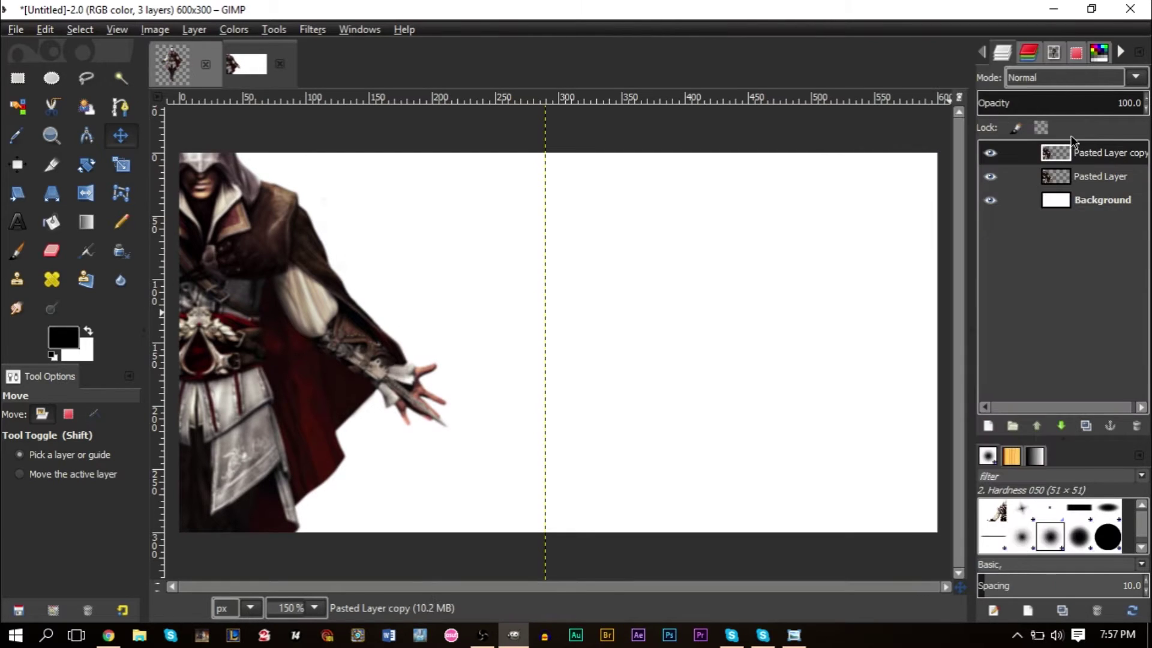
pyautogui.rightClick(1078, 158)
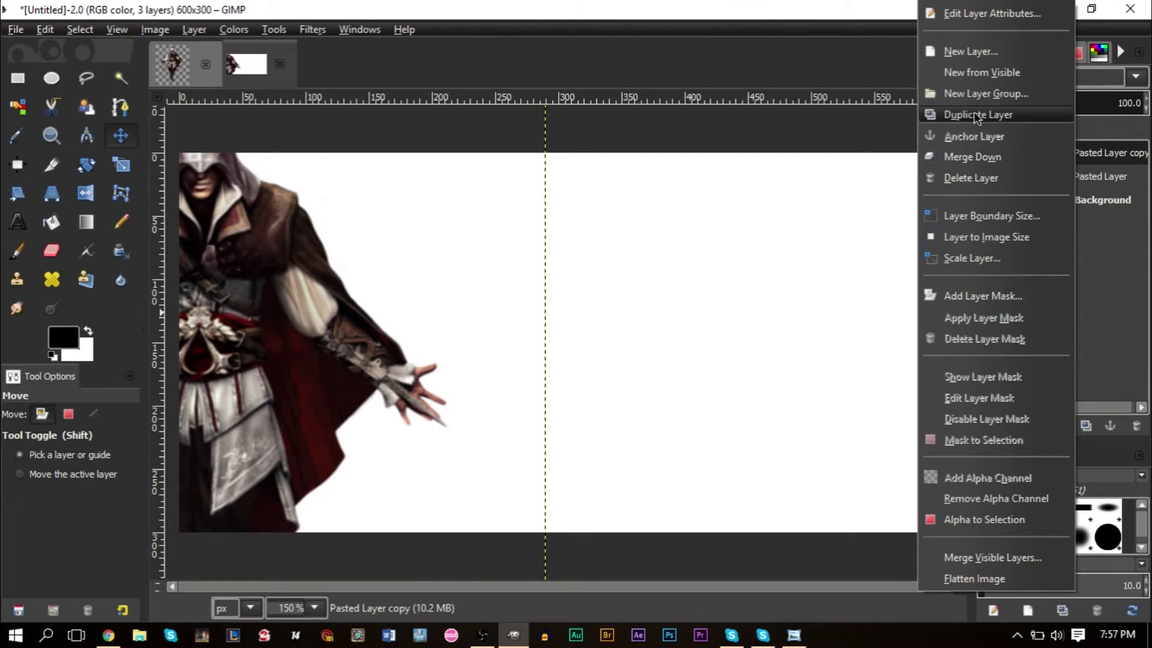
pyautogui.click(970, 114)
pyautogui.rightClick(1077, 147)
pyautogui.click(996, 115)
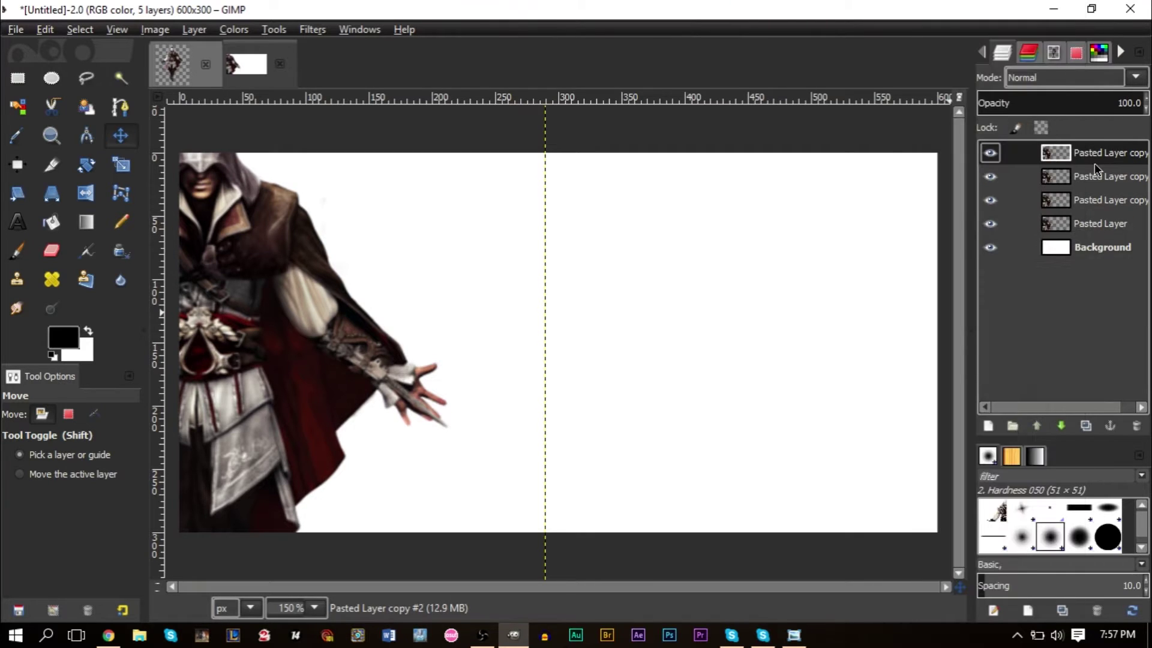
pyautogui.rightClick(1071, 156)
pyautogui.click(1005, 114)
pyautogui.rightClick(1088, 161)
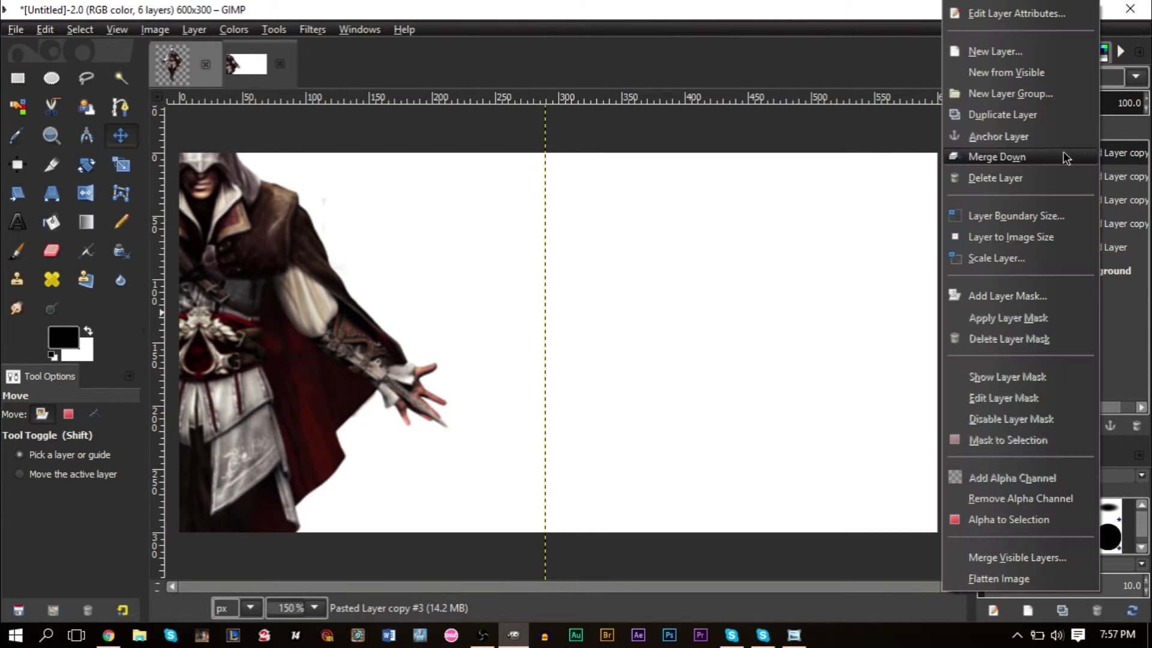
pyautogui.click(1016, 115)
pyautogui.rightClick(1080, 154)
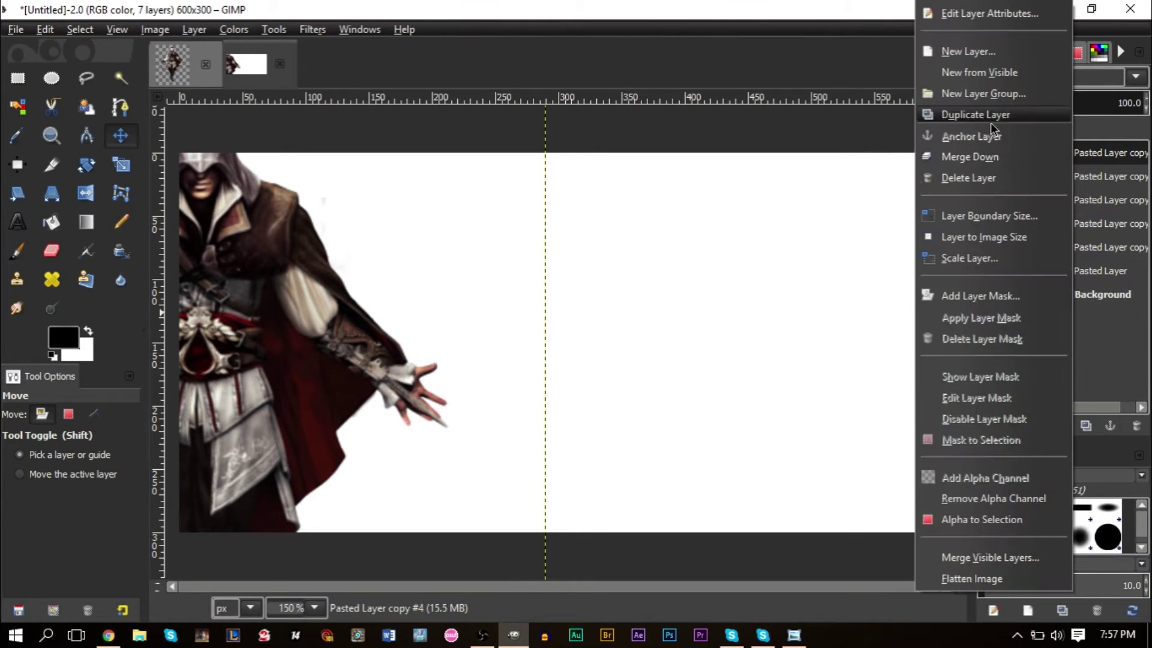
pyautogui.click(991, 119)
pyautogui.rightClick(1086, 153)
pyautogui.click(1011, 115)
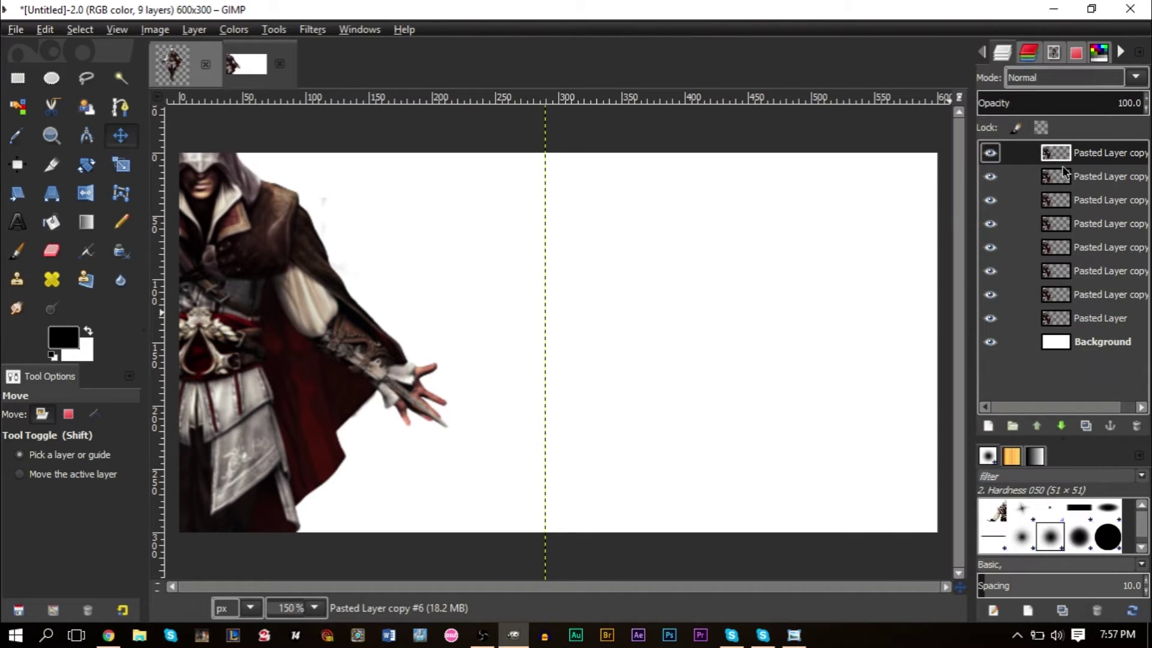
pyautogui.click(1087, 295)
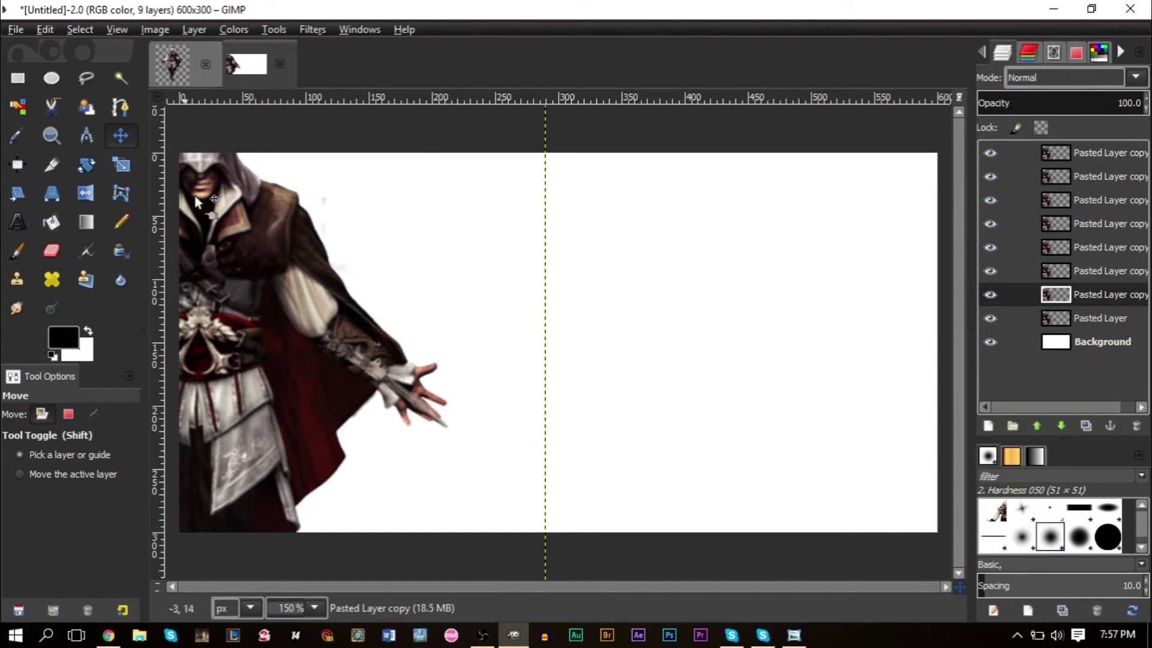
# Drag six figure copies progressively rightward so they reach the banner's right edge.
pyautogui.click(225, 309)
pyautogui.moveTo(225, 309); pyautogui.dragTo(329, 297)
pyautogui.click(239, 265)
pyautogui.moveTo(231, 229); pyautogui.dragTo(403, 222)
pyautogui.click(193, 191)
pyautogui.moveTo(299, 208); pyautogui.dragTo(530, 200)
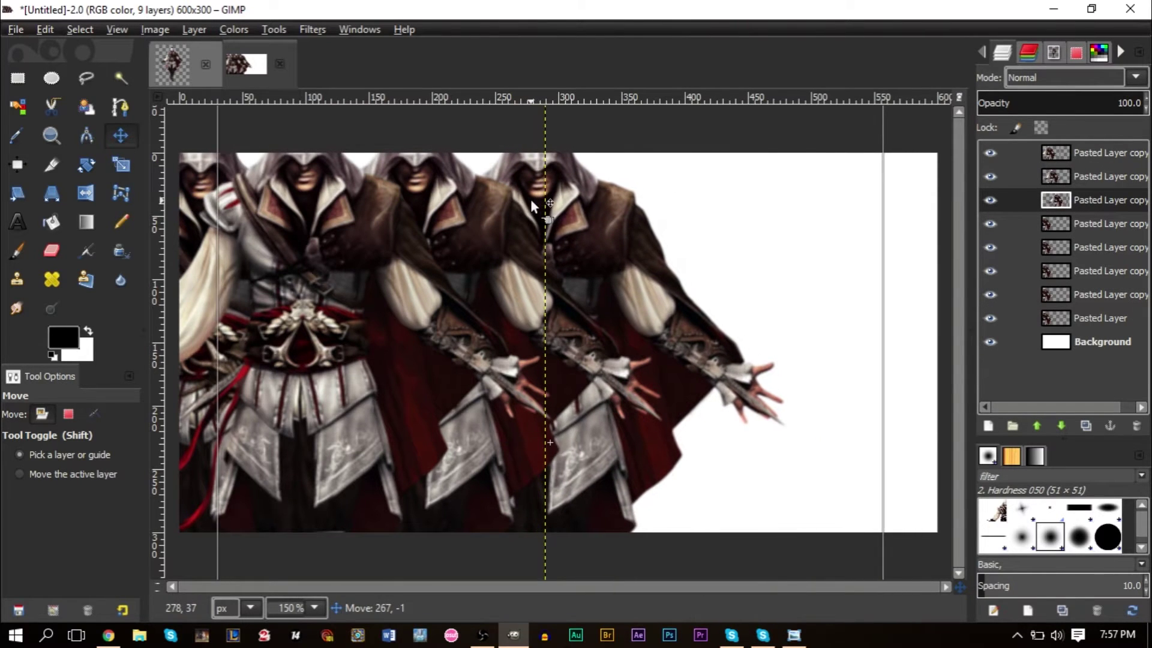
pyautogui.click(203, 204)
pyautogui.moveTo(204, 204); pyautogui.dragTo(649, 203)
pyautogui.click(237, 172)
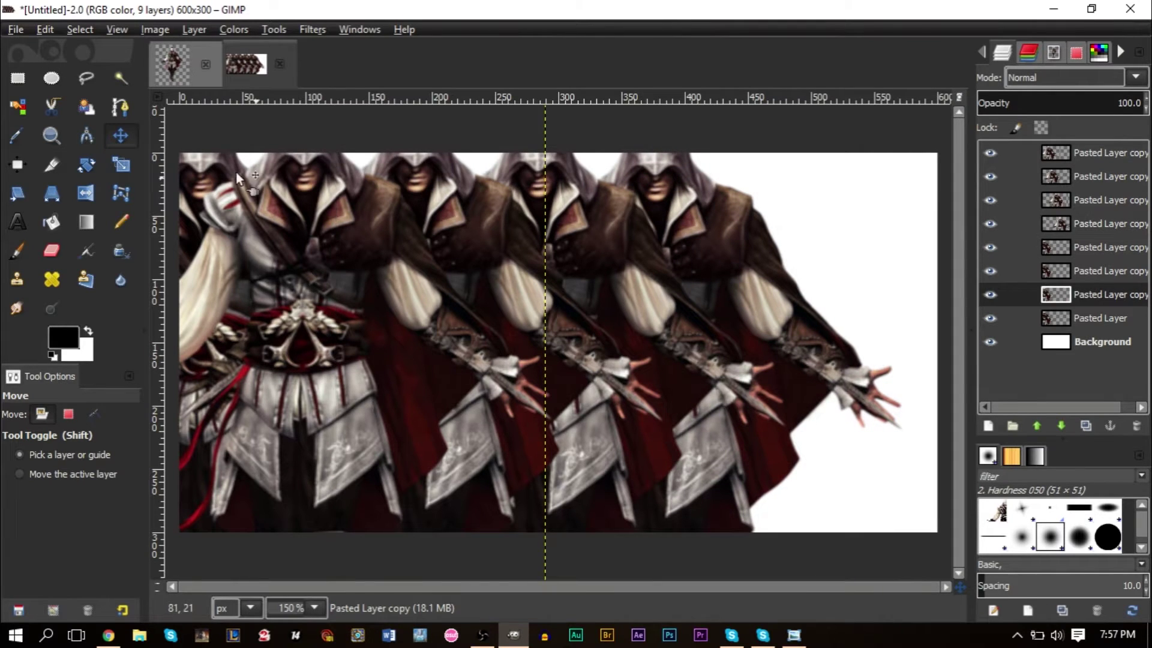
pyautogui.moveTo(191, 192); pyautogui.dragTo(766, 179)
pyautogui.click(710, 179)
pyautogui.moveTo(384, 193); pyautogui.dragTo(874, 202)
# Select the top figure layer and nudge several copies to even out their spacing.
pyautogui.click(1079, 176)
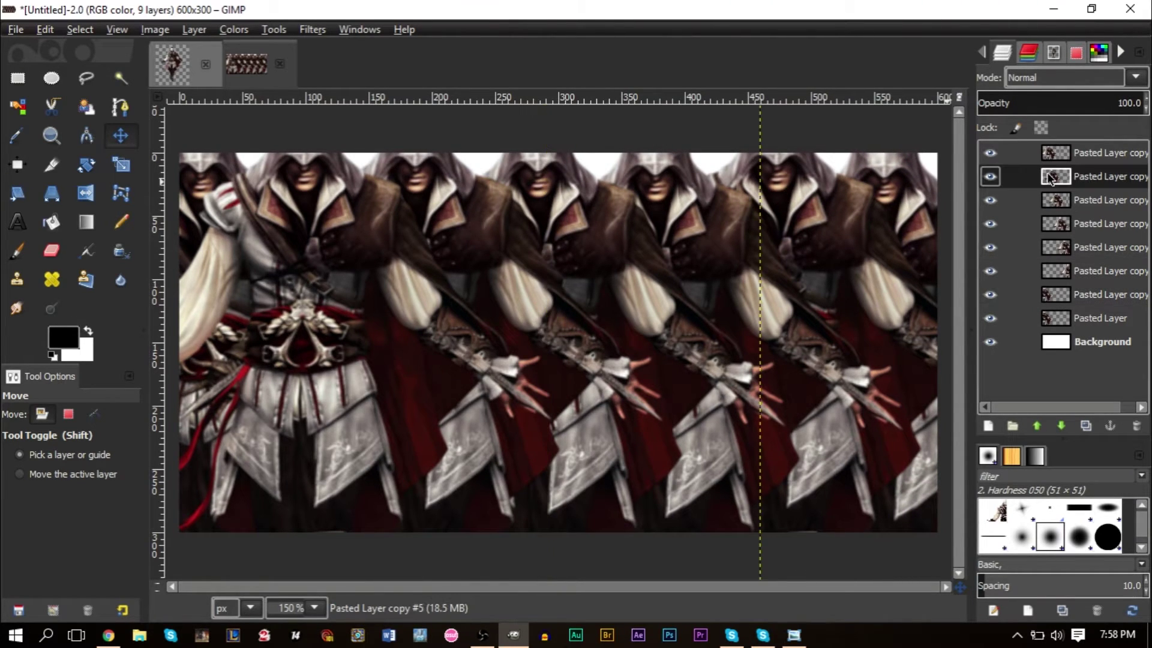
pyautogui.click(1080, 154)
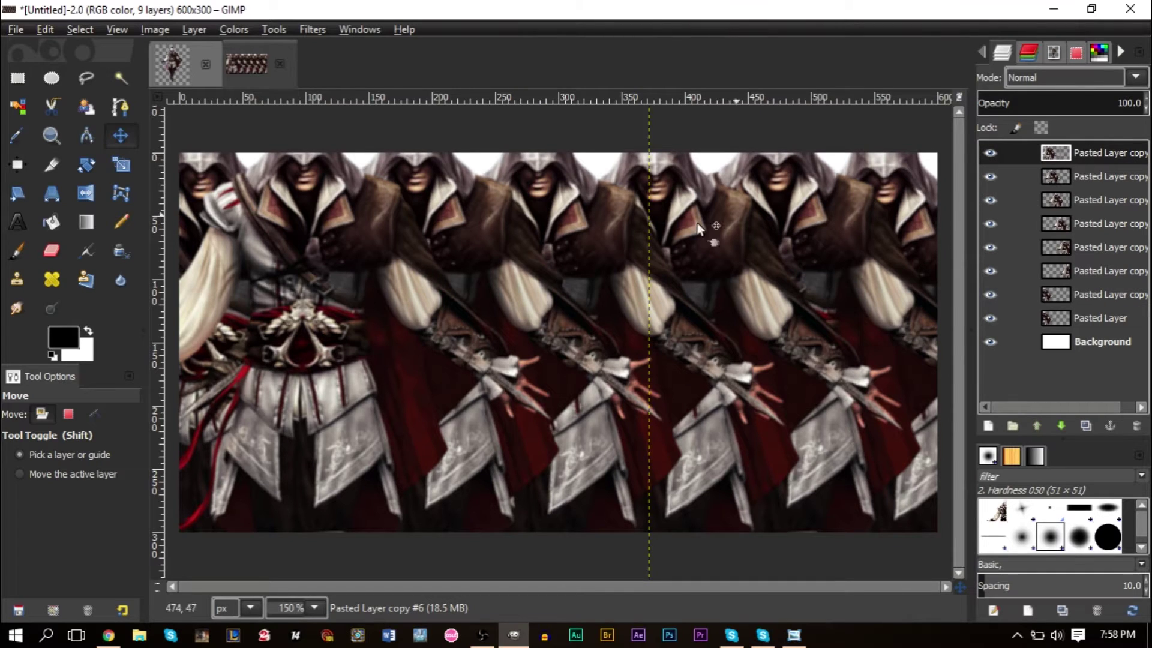
pyautogui.moveTo(203, 230); pyautogui.dragTo(318, 250)
pyautogui.moveTo(242, 186); pyautogui.dragTo(261, 168)
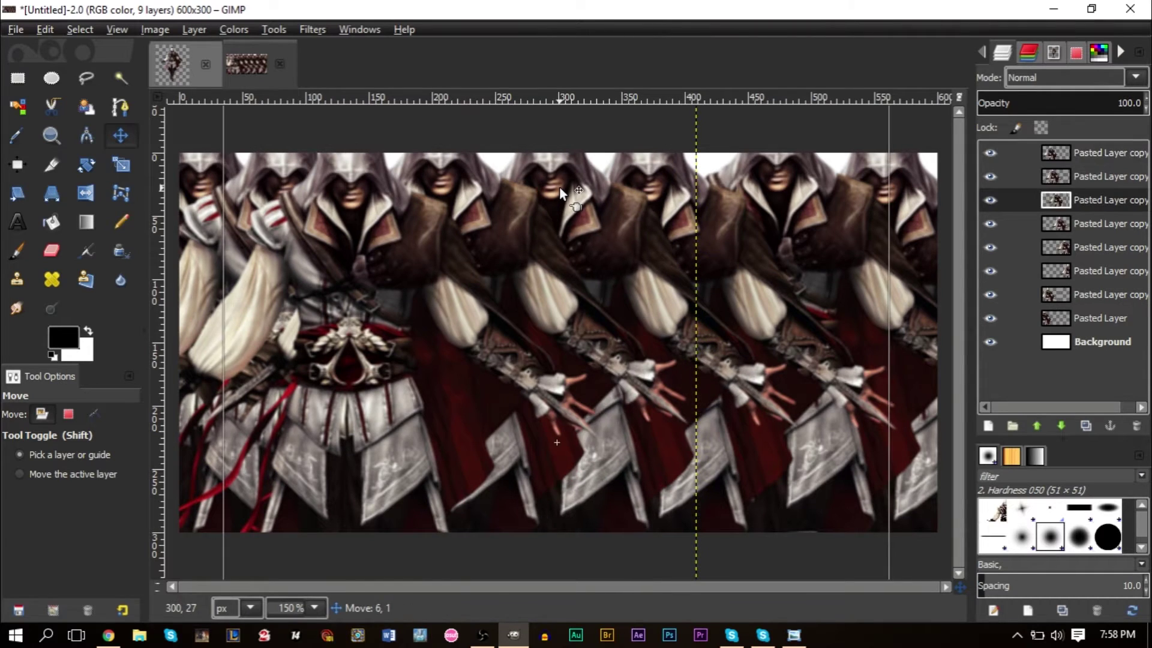
pyautogui.moveTo(374, 191)
pyautogui.mouseDown()
pyautogui.moveTo(394, 191)
pyautogui.moveTo(374, 200)
pyautogui.moveTo(382, 193)
pyautogui.mouseUp()
pyautogui.moveTo(259, 171); pyautogui.dragTo(270, 171)
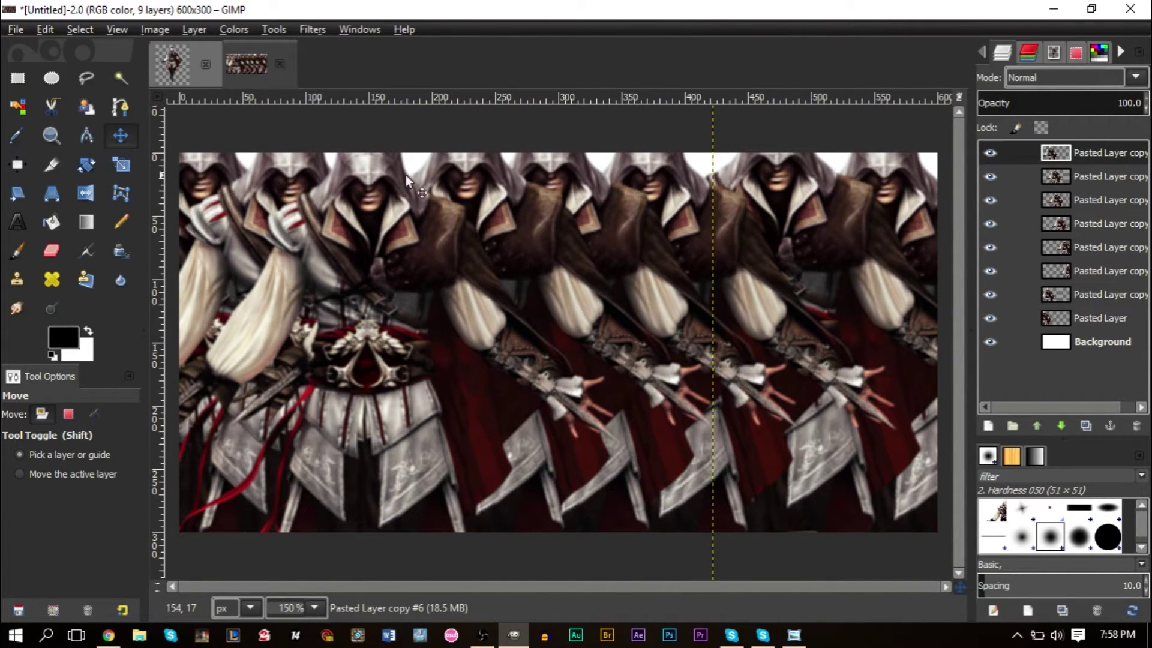
pyautogui.moveTo(646, 191); pyautogui.dragTo(693, 183)
pyautogui.click(693, 182)
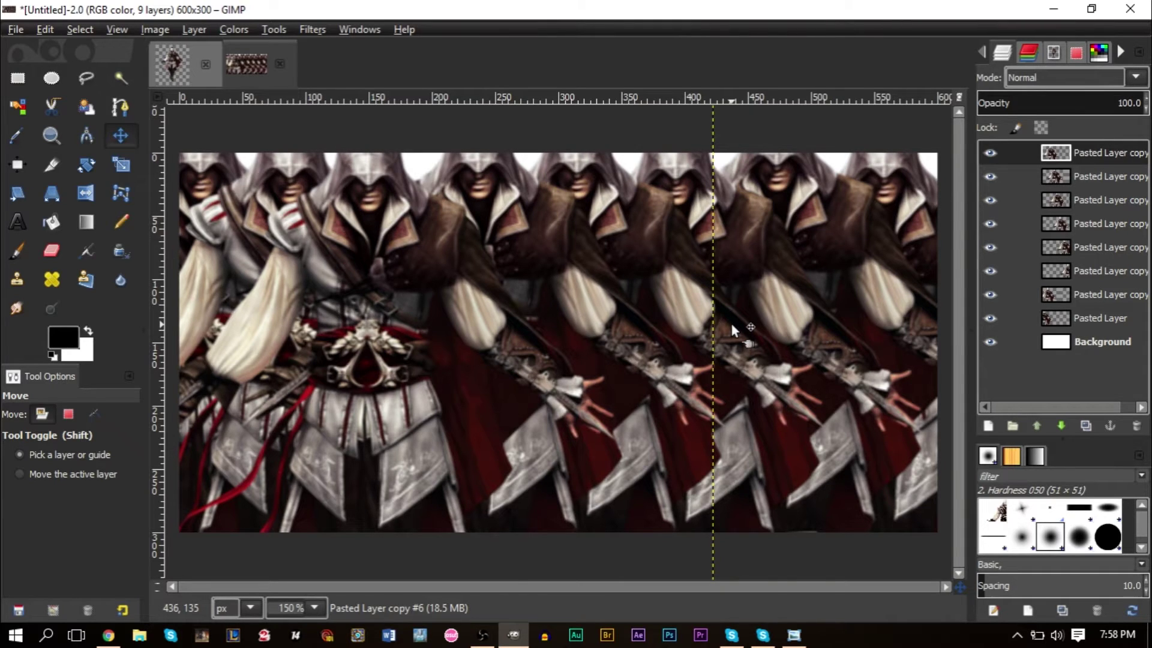
# Apply Merge Down six times from the top figure layer until one figure layer remains.
pyautogui.rightClick(1085, 157)
pyautogui.click(1061, 157)
pyautogui.rightClick(1062, 157)
pyautogui.click(1052, 157)
pyautogui.rightClick(1083, 157)
pyautogui.click(1076, 157)
pyautogui.rightClick(1100, 157)
pyautogui.click(1079, 156)
pyautogui.rightClick(1083, 158)
pyautogui.click(1014, 157)
pyautogui.rightClick(1074, 157)
pyautogui.click(990, 157)
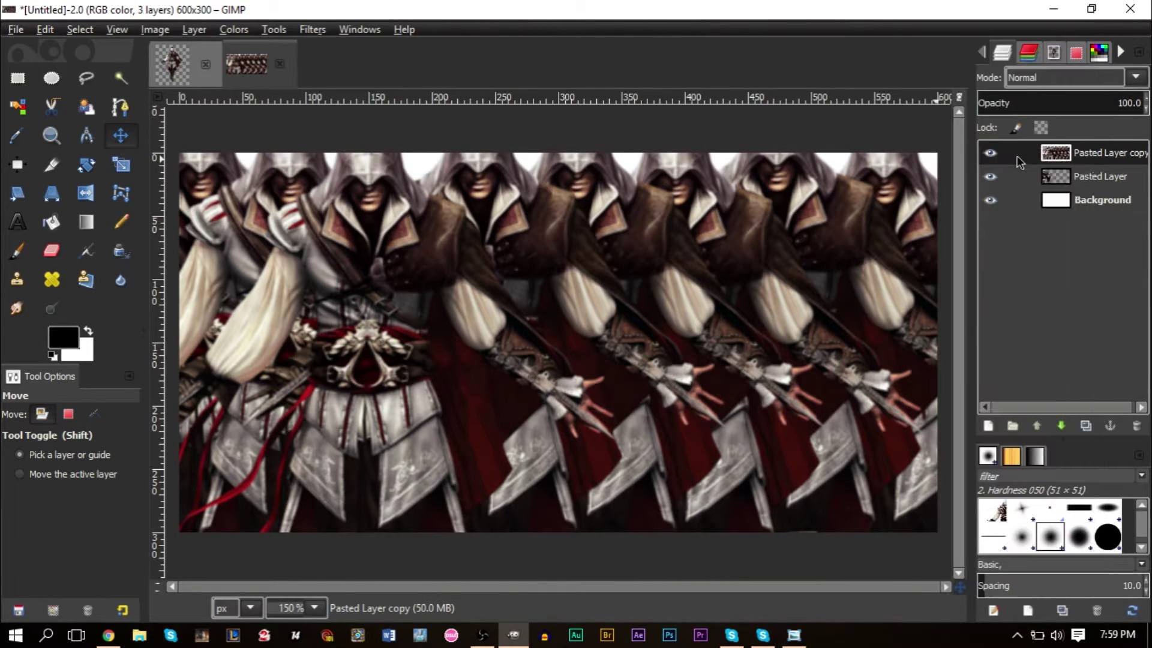
# Toggle the Background and merged layer visibility to check the merged result.
pyautogui.keyDown('shift'); pyautogui.click(990, 153); pyautogui.keyUp('shift')
pyautogui.keyDown('shift'); pyautogui.click(990, 153); pyautogui.keyUp('shift')
pyautogui.click(999, 155)
pyautogui.click(999, 155)
pyautogui.click(999, 156)
pyautogui.click(1000, 155)
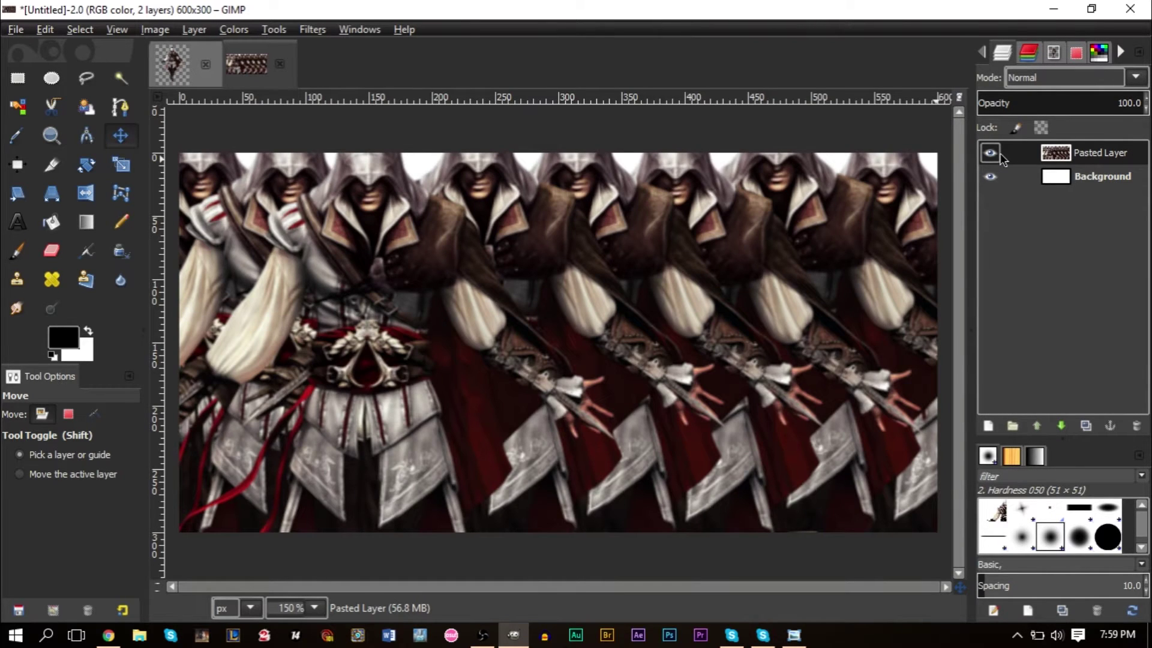
# Apply Gaussian Blur with a 15 px horizontal and vertical radius to the merged figure layer.
pyautogui.click(314, 32)
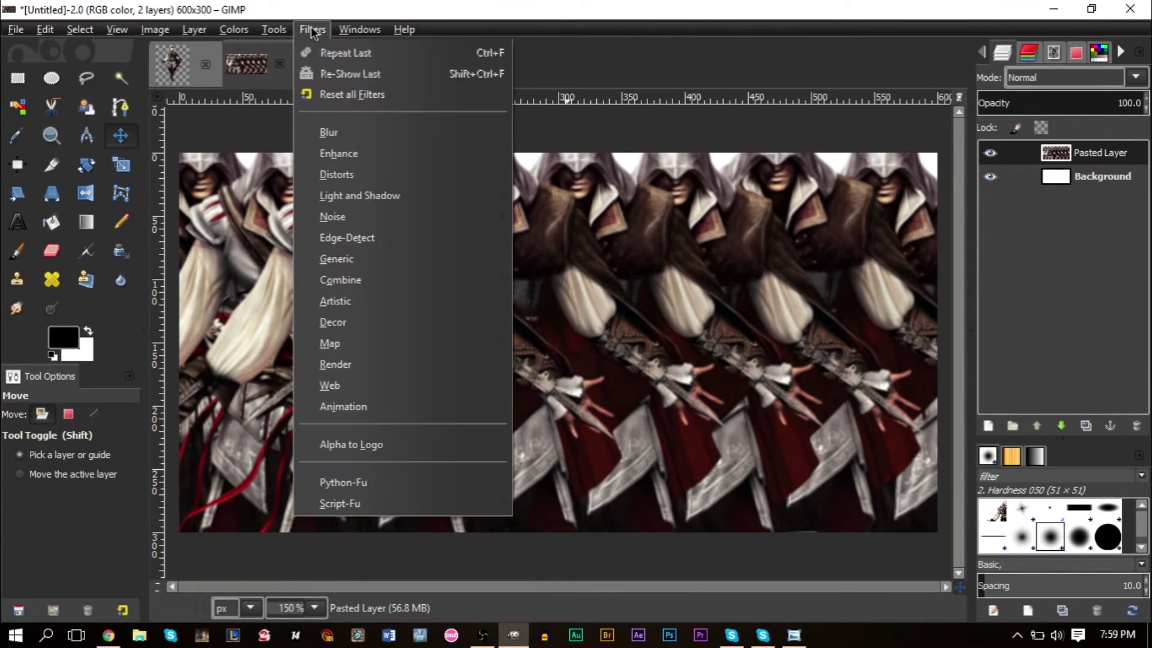
pyautogui.moveTo(372, 131)
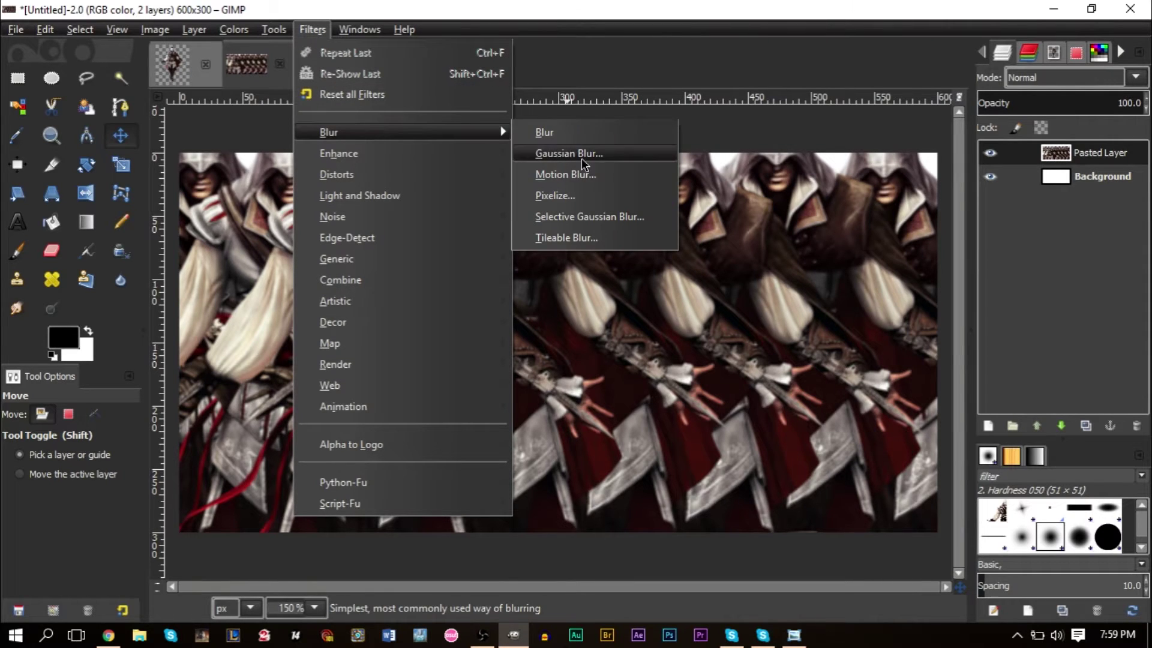
pyautogui.click(624, 167)
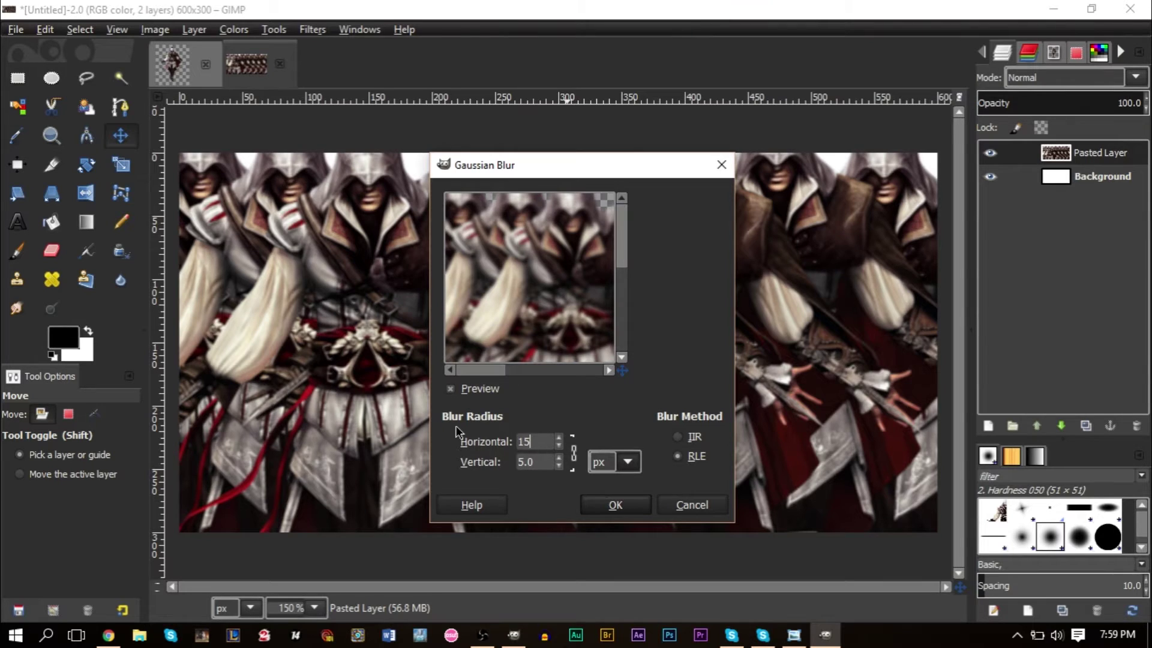
pyautogui.write('15')
pyautogui.press('Return')
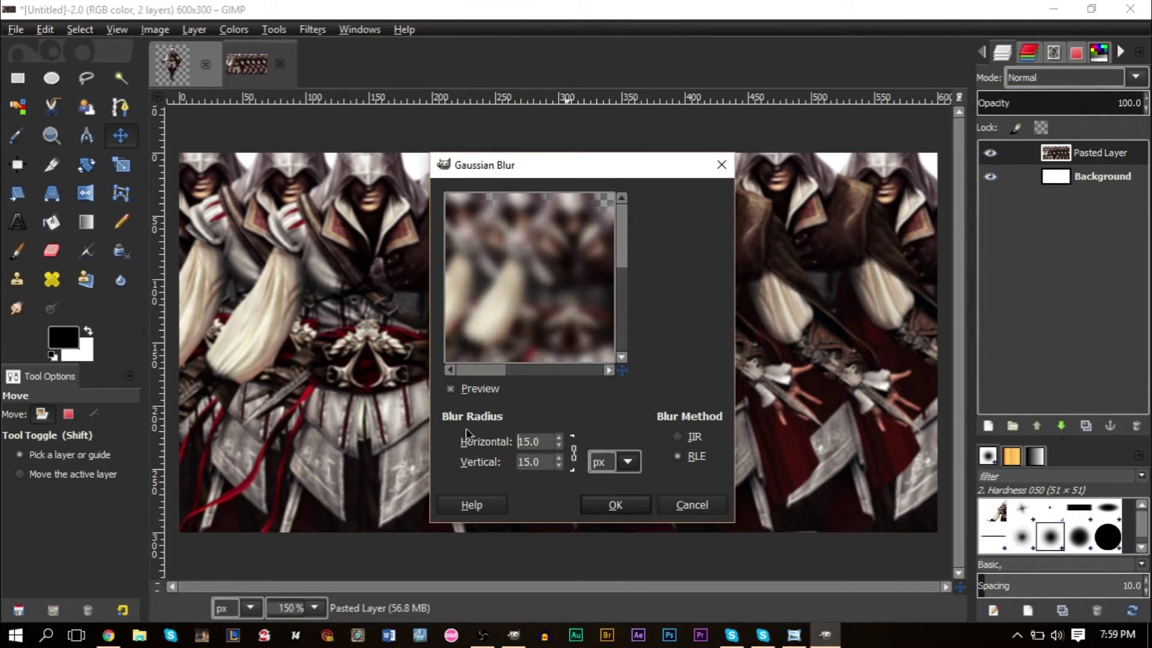
pyautogui.click(616, 504)
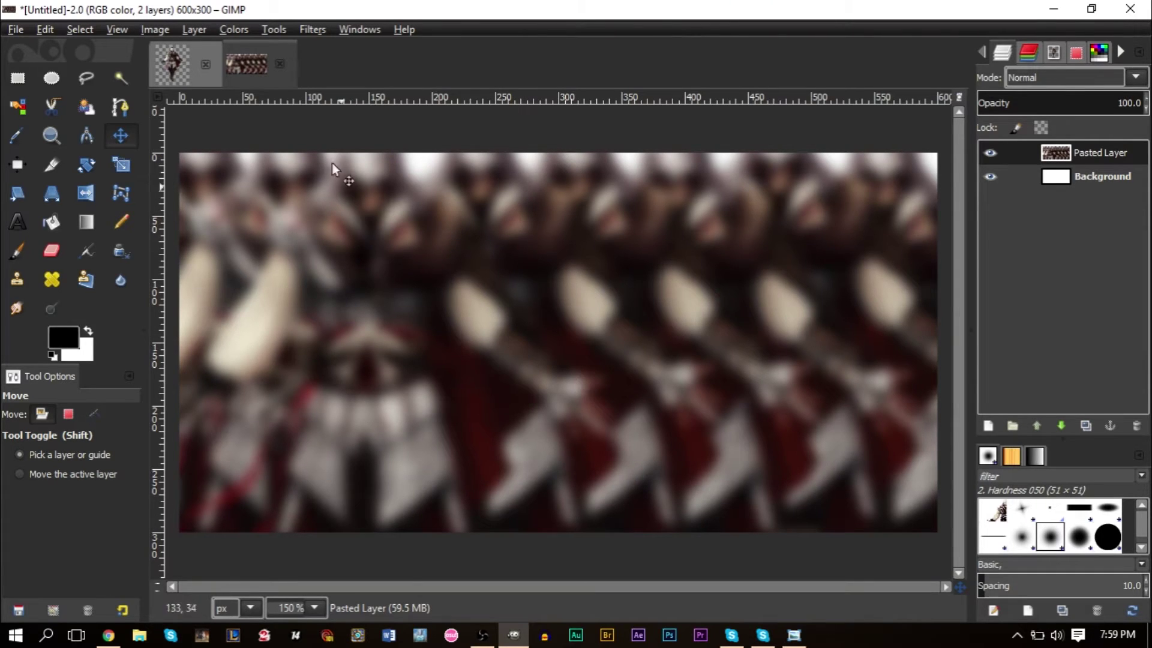
pyautogui.click(312, 28)
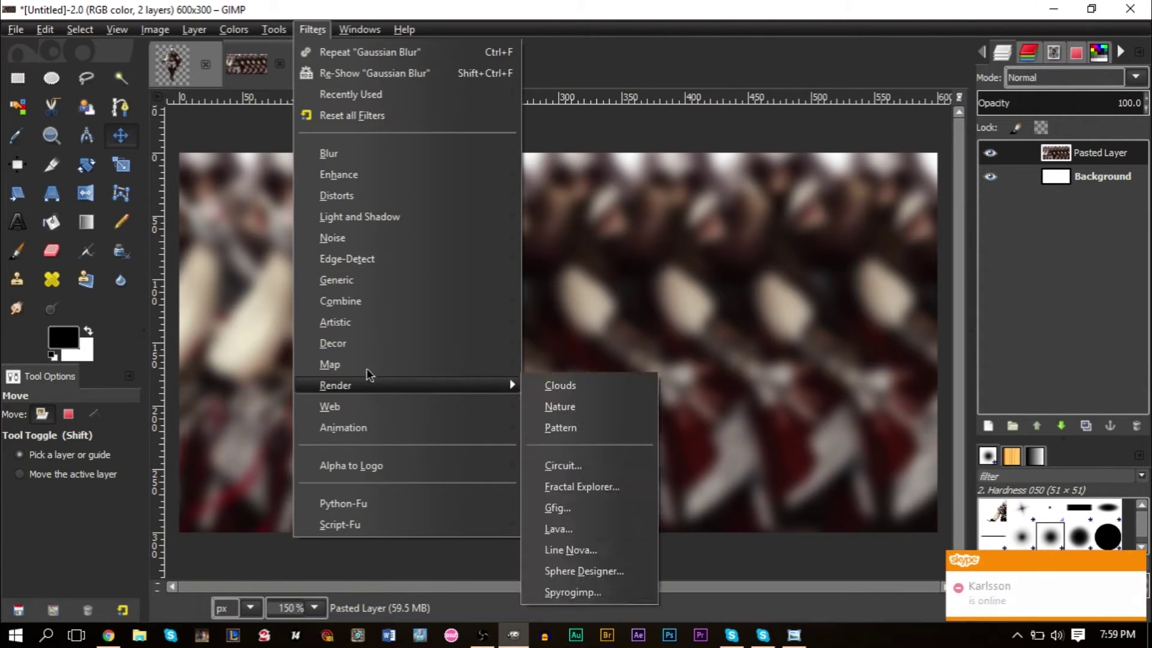
# Apply Random Pick noise with 23 repeats, then another 15 px Gaussian Blur.
pyautogui.moveTo(375, 246)
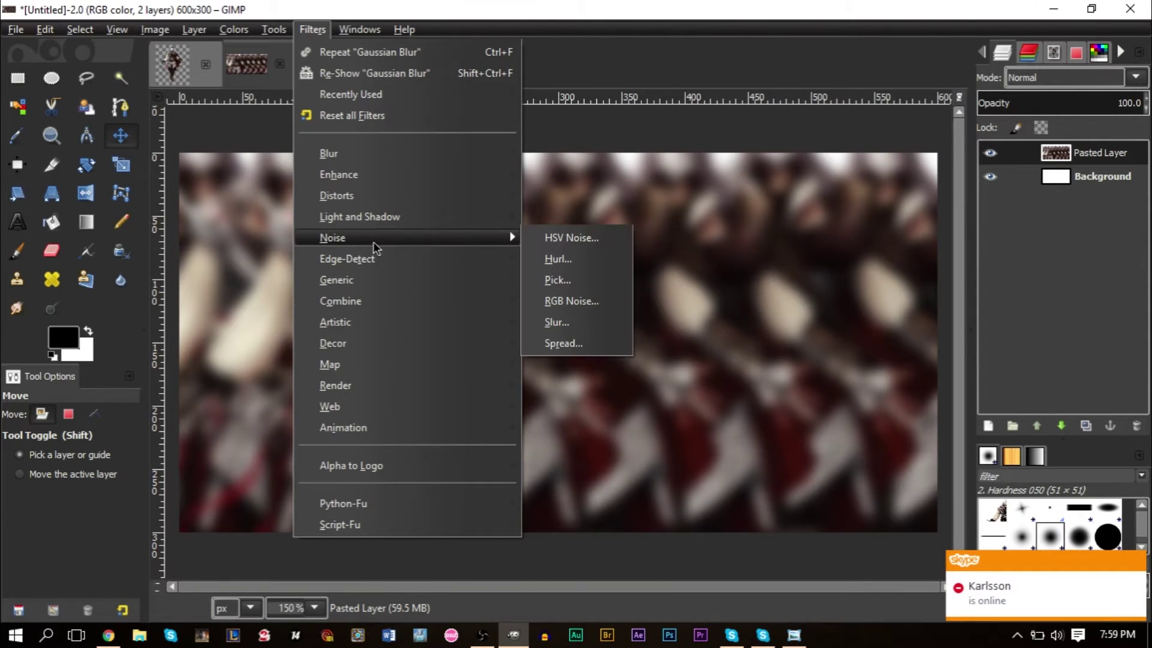
pyautogui.click(580, 280)
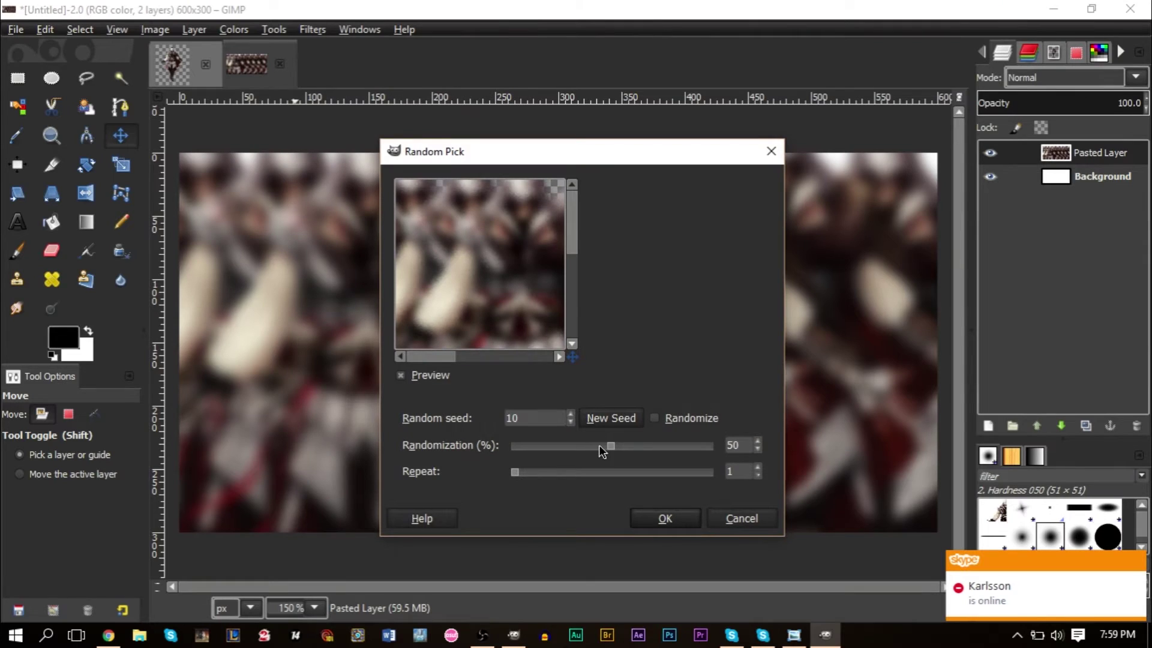
pyautogui.moveTo(538, 480); pyautogui.dragTo(609, 451)
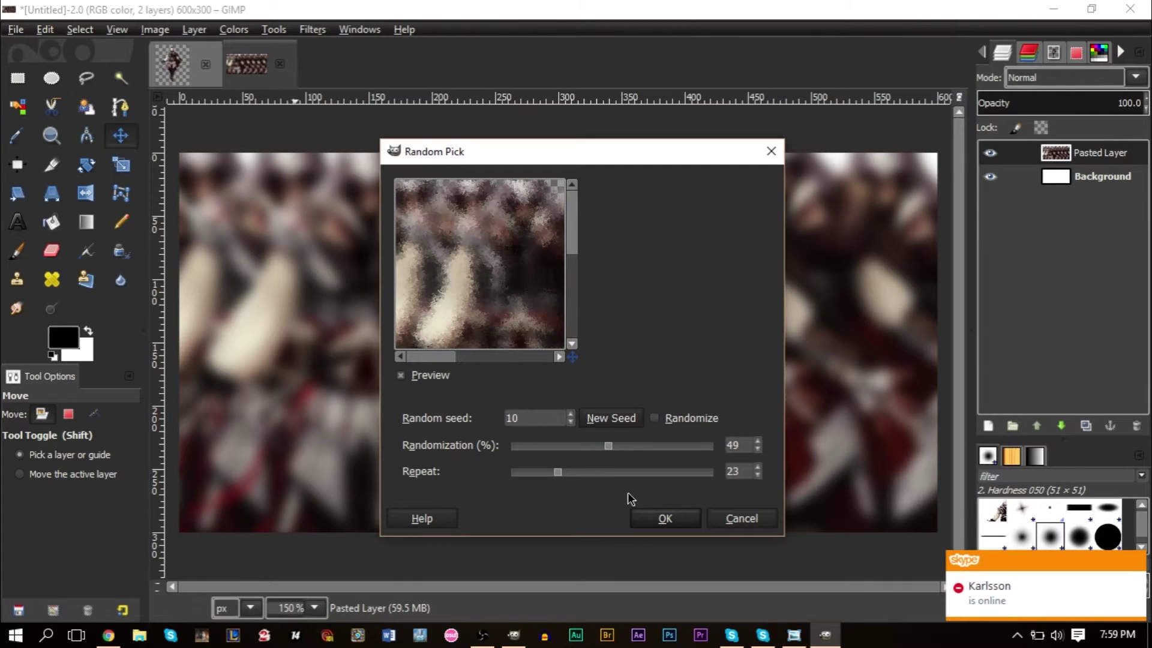
pyautogui.click(662, 519)
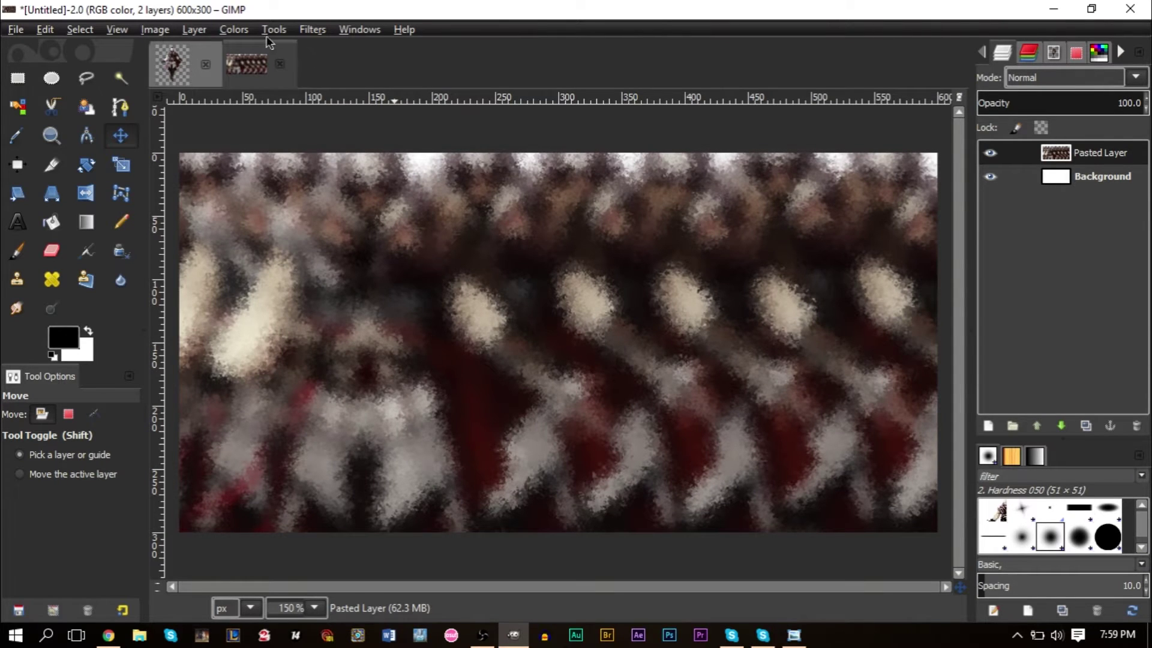
pyautogui.click(313, 29)
pyautogui.moveTo(372, 154)
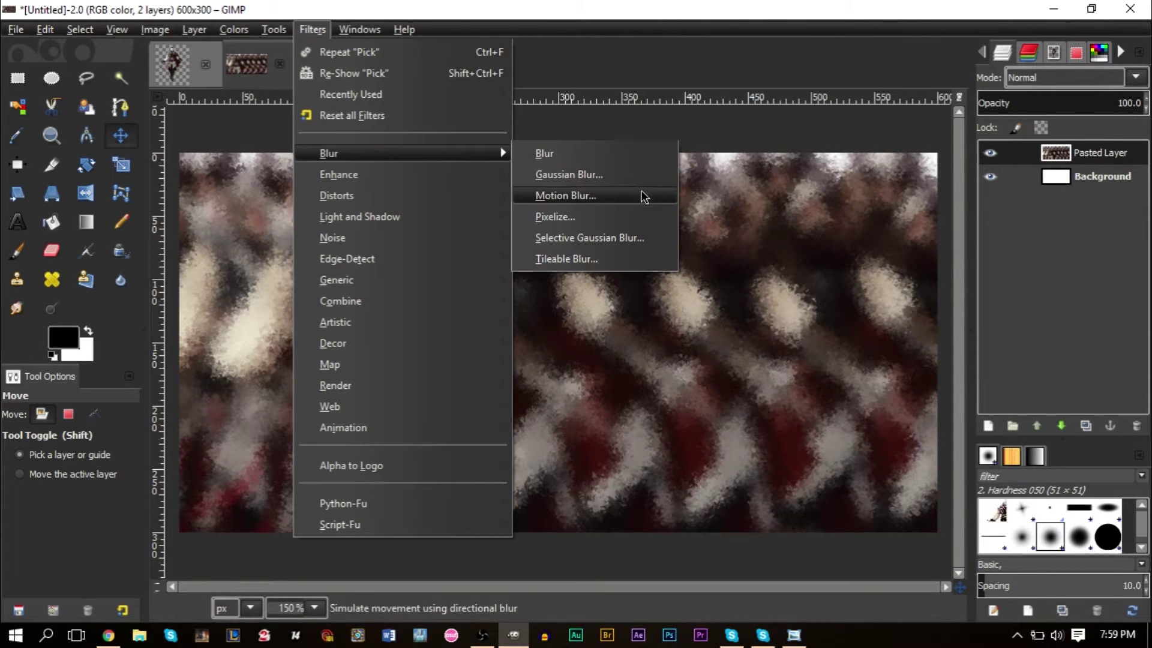
pyautogui.click(631, 175)
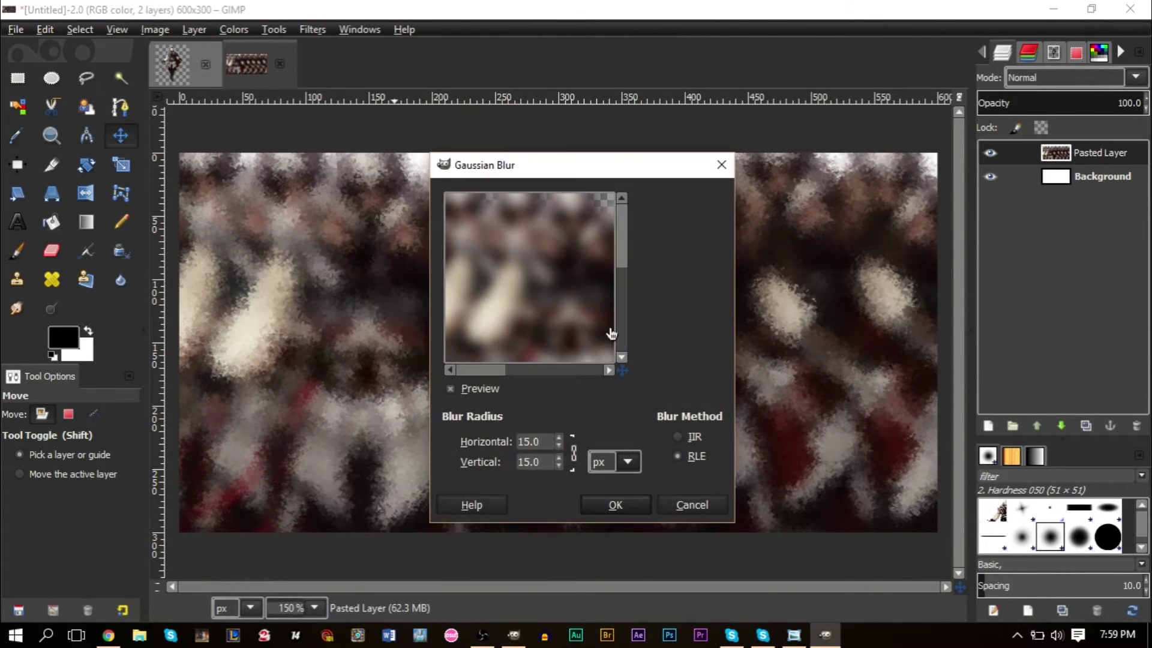
pyautogui.click(606, 511)
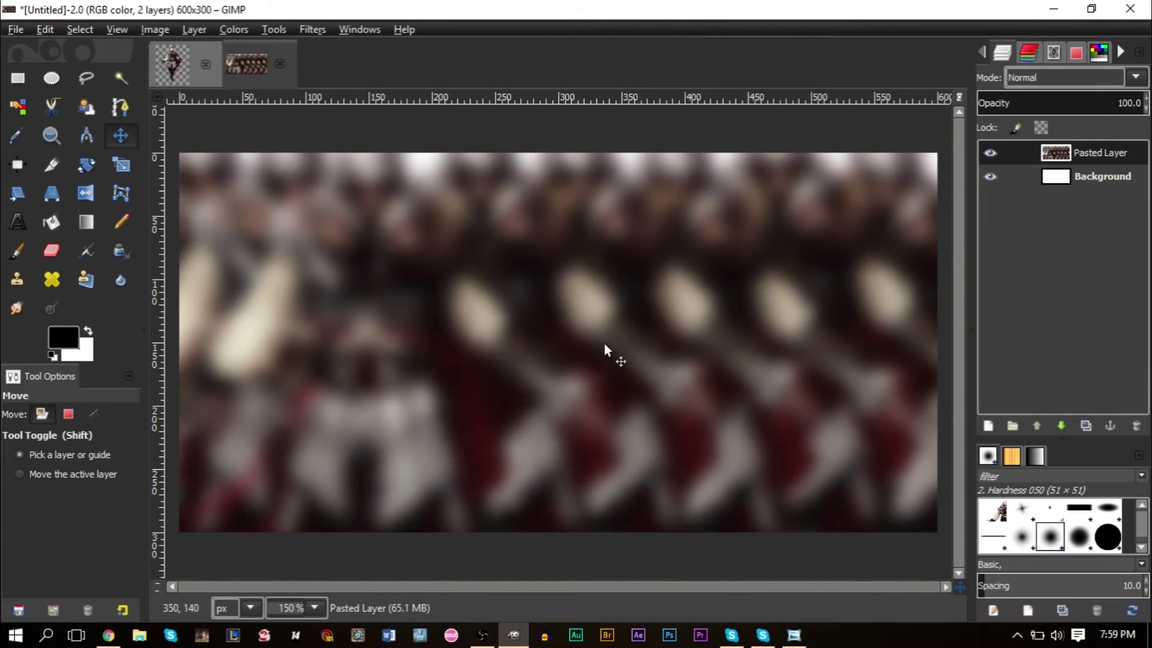
# Repeat the Random Pick noise and a further Gaussian Blur pass.
pyautogui.click(327, 31)
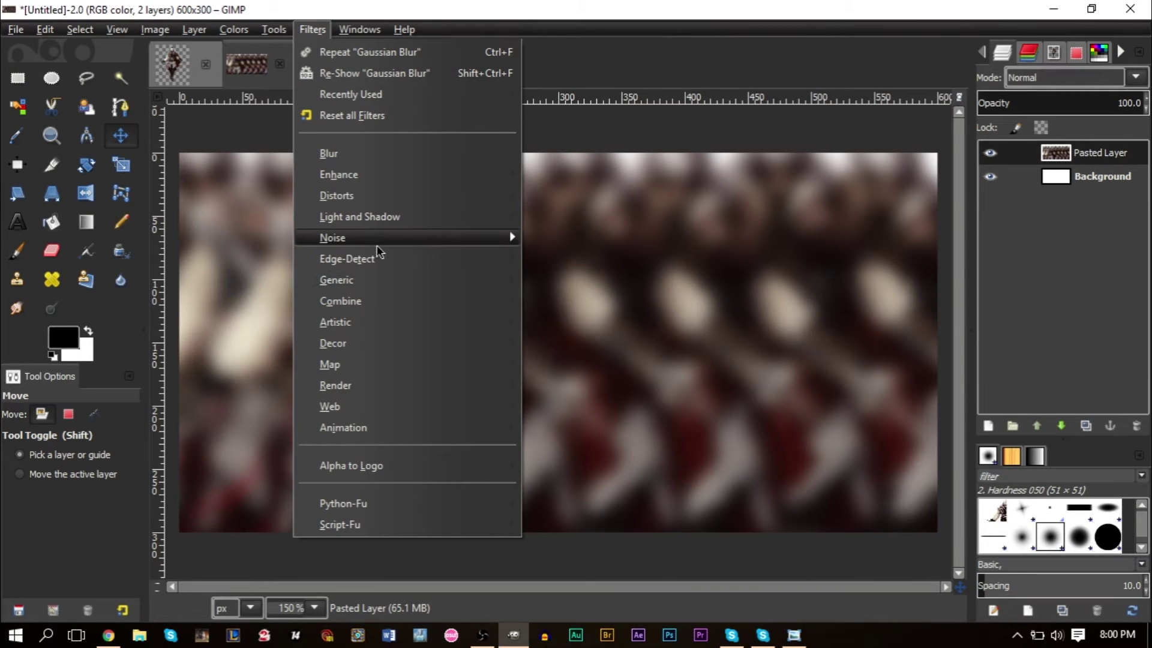
pyautogui.moveTo(379, 239)
pyautogui.click(600, 278)
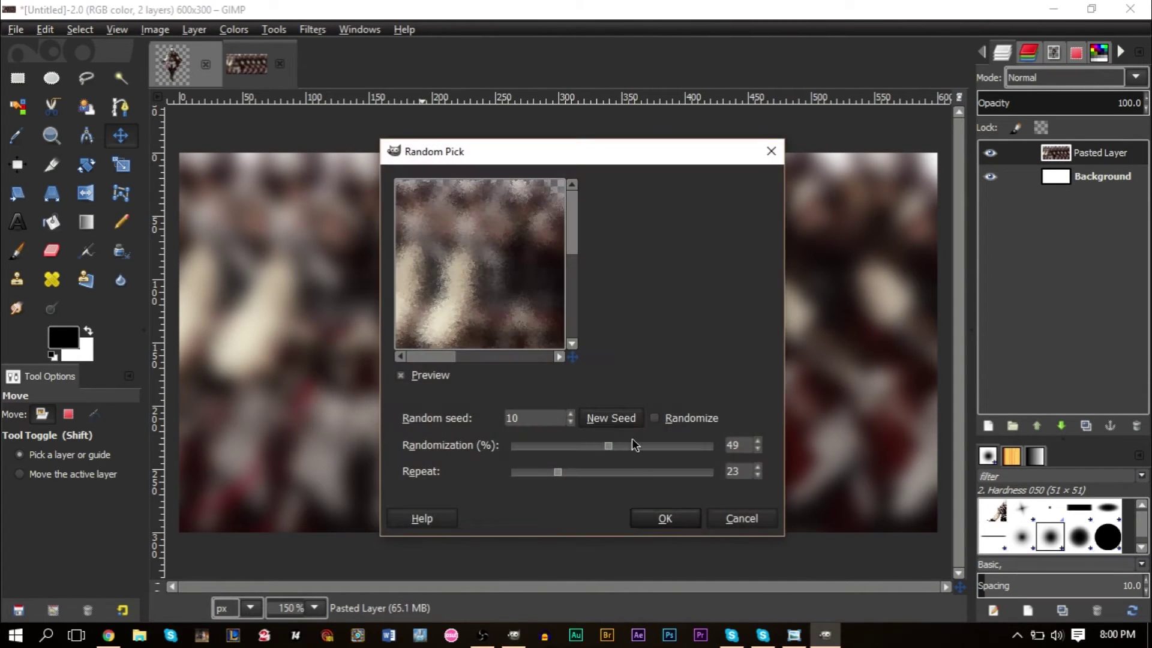
pyautogui.click(666, 519)
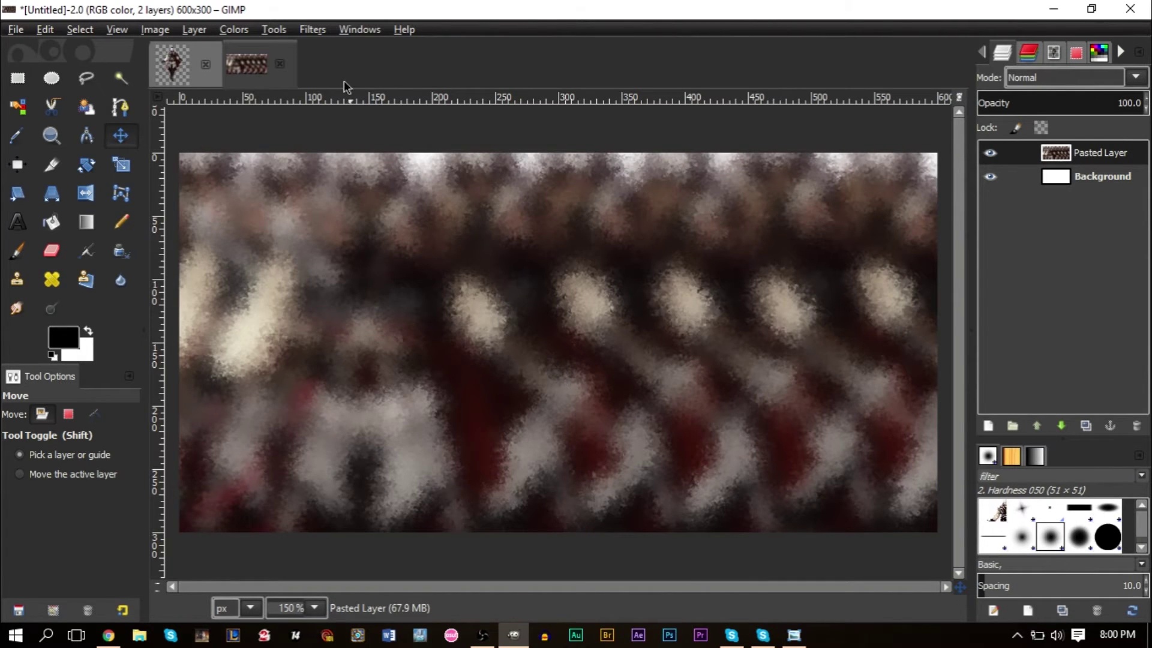
pyautogui.click(311, 28)
pyautogui.moveTo(333, 152)
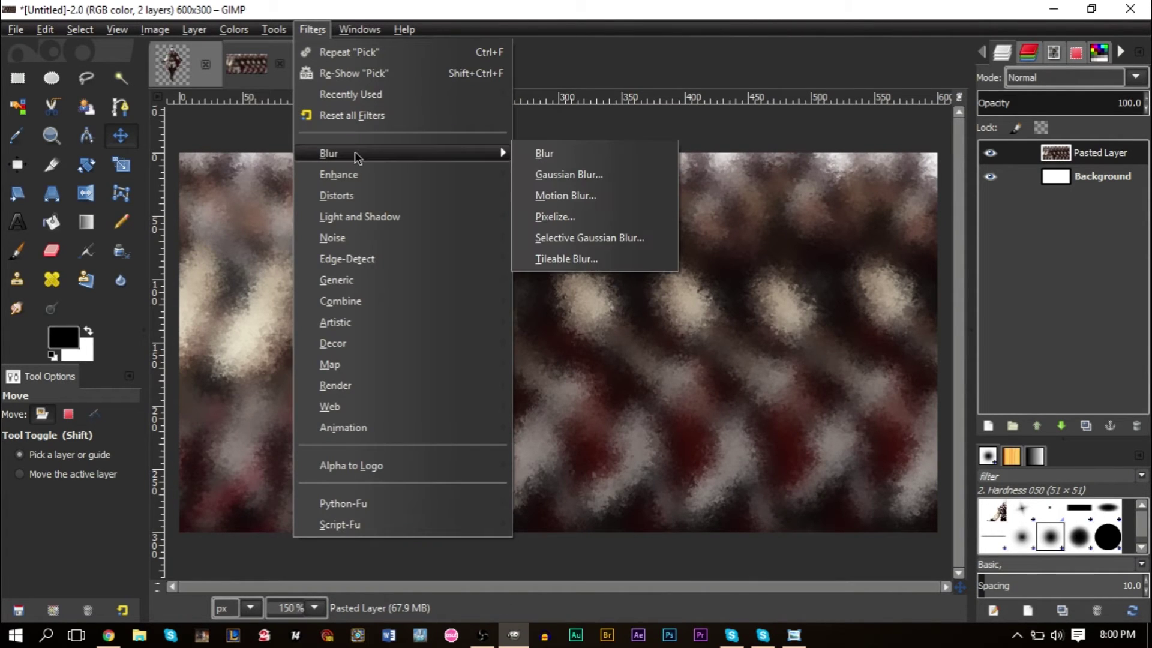
pyautogui.click(567, 193)
pyautogui.click(633, 506)
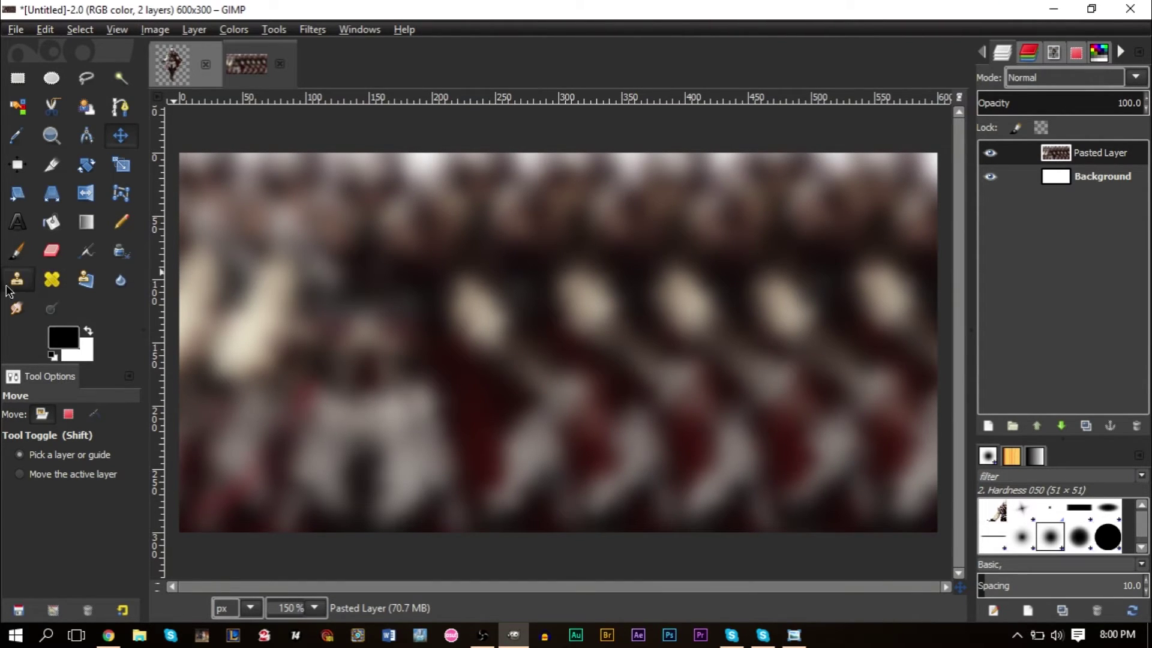
pyautogui.click(16, 308)
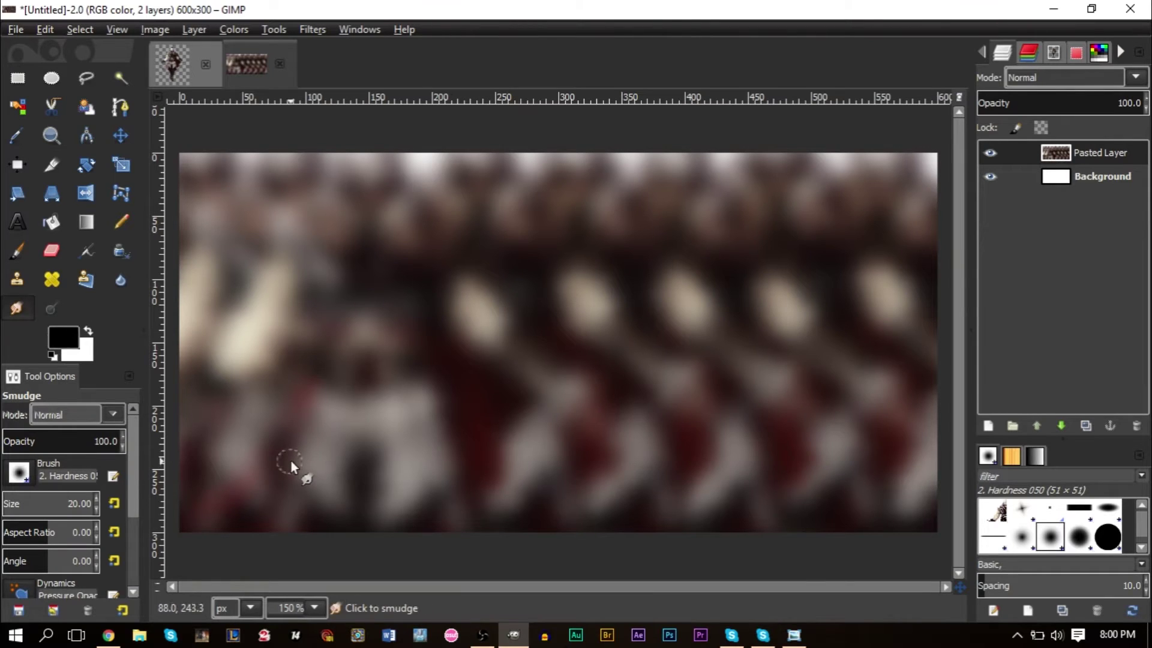
# Enlarge the smudge brush to 60 px and smear the light shapes in two sideways strokes.
pyautogui.press(']')
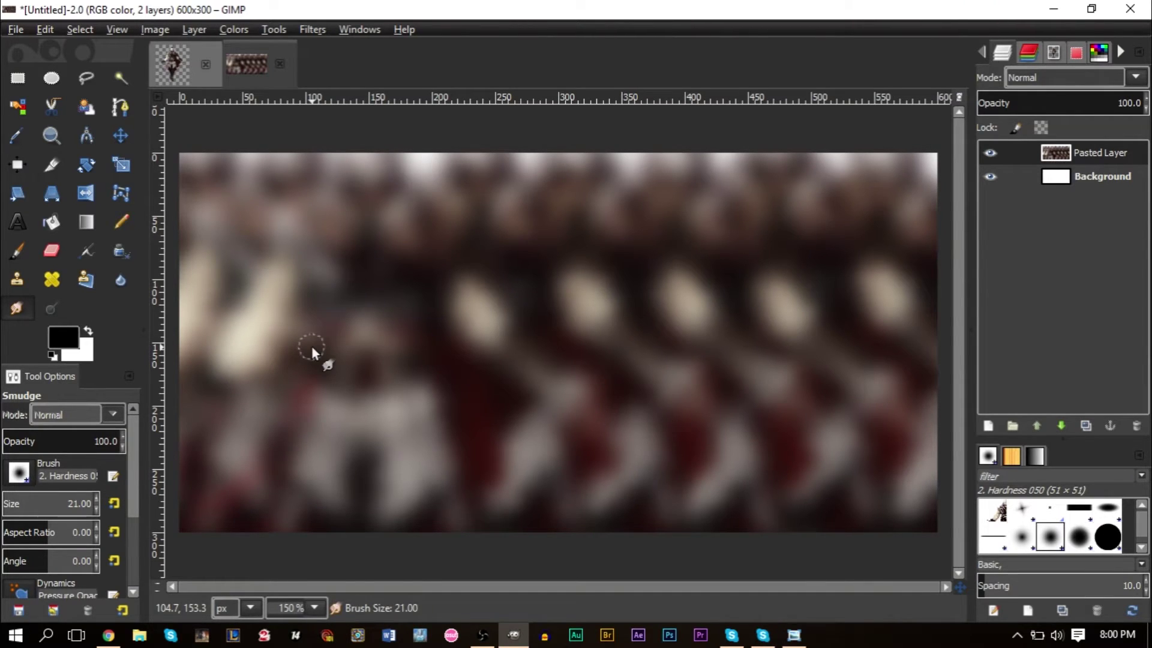
pyautogui.press(']')
pyautogui.press(']')
pyautogui.press(']')
pyautogui.press(']')
pyautogui.press(']')
pyautogui.press(']')
pyautogui.press(']')
pyautogui.press(']')
pyautogui.press(']')
pyautogui.press(']')
pyautogui.press(']')
pyautogui.press(']')
pyautogui.press(']')
pyautogui.press(']')
pyautogui.press(']')
pyautogui.press(']')
pyautogui.press(']')
pyautogui.press(']')
pyautogui.press(']')
pyautogui.press(']')
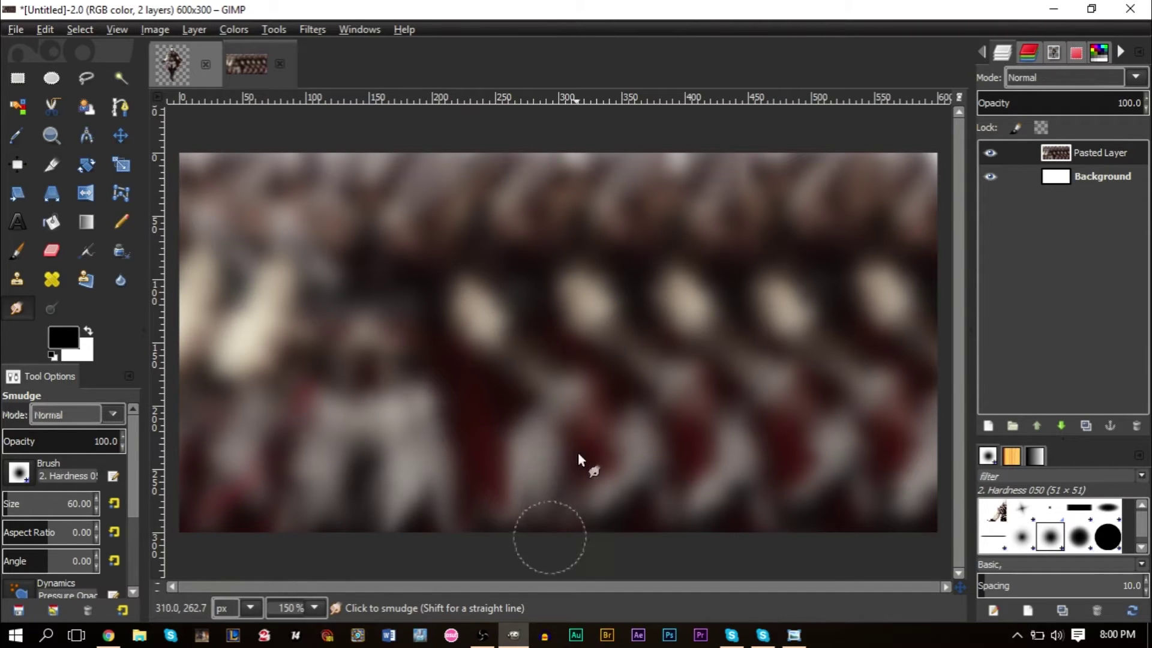
pyautogui.moveTo(733, 442)
pyautogui.mouseDown()
pyautogui.moveTo(814, 501)
pyautogui.moveTo(798, 440)
pyautogui.moveTo(840, 473)
pyautogui.moveTo(797, 527)
pyautogui.mouseUp()
pyautogui.moveTo(730, 413)
pyautogui.mouseDown()
pyautogui.moveTo(615, 370)
pyautogui.moveTo(720, 309)
pyautogui.moveTo(624, 263)
pyautogui.moveTo(539, 286)
pyautogui.moveTo(449, 272)
pyautogui.moveTo(494, 352)
pyautogui.moveTo(444, 352)
pyautogui.moveTo(534, 295)
pyautogui.moveTo(523, 299)
pyautogui.moveTo(638, 268)
pyautogui.moveTo(687, 264)
pyautogui.moveTo(710, 334)
pyautogui.moveTo(819, 295)
pyautogui.moveTo(889, 309)
pyautogui.moveTo(930, 242)
pyautogui.moveTo(584, 243)
pyautogui.moveTo(465, 262)
pyautogui.moveTo(312, 331)
pyautogui.moveTo(264, 304)
pyautogui.moveTo(258, 329)
pyautogui.moveTo(196, 238)
pyautogui.moveTo(209, 274)
pyautogui.moveTo(188, 300)
pyautogui.moveTo(311, 333)
pyautogui.moveTo(278, 324)
pyautogui.moveTo(314, 262)
pyautogui.moveTo(336, 253)
pyautogui.moveTo(259, 219)
pyautogui.moveTo(401, 203)
pyautogui.moveTo(307, 268)
pyautogui.moveTo(302, 341)
pyautogui.moveTo(330, 377)
pyautogui.moveTo(337, 411)
pyautogui.moveTo(630, 449)
pyautogui.moveTo(687, 380)
pyautogui.moveTo(879, 315)
pyautogui.moveTo(559, 361)
pyautogui.moveTo(632, 318)
pyautogui.moveTo(699, 318)
pyautogui.mouseUp()
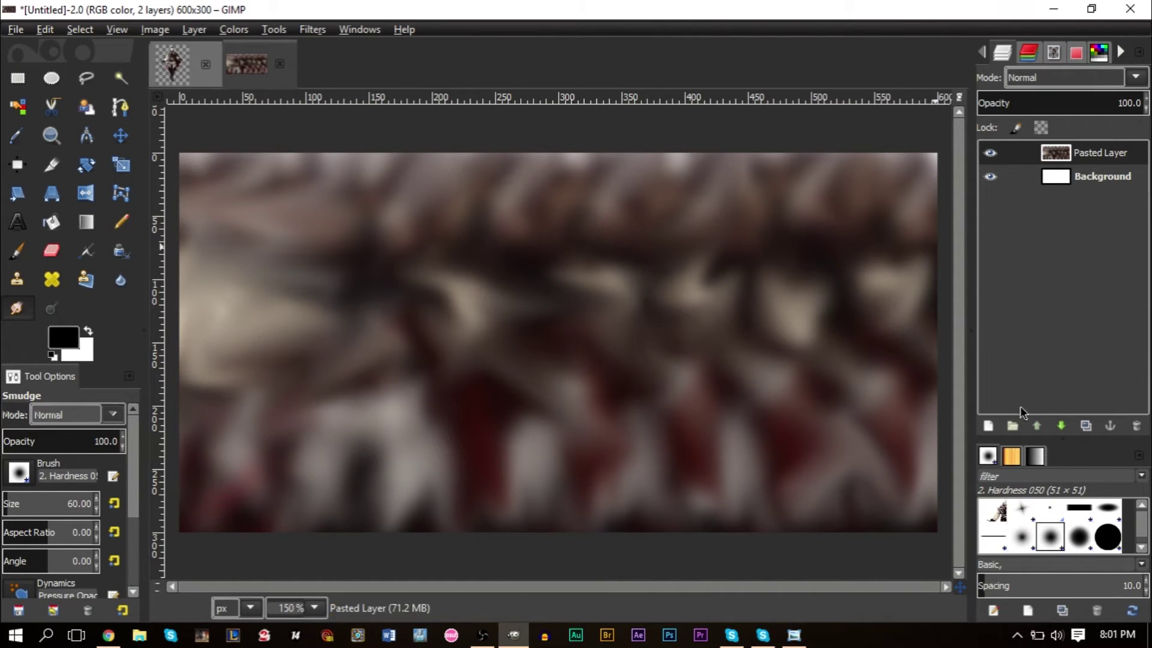
# Add a new transparent layer and preview GIMPressionist's Ballpark preset with canvas2.pgm paper, without applying.
pyautogui.click(988, 427)
pyautogui.click(147, 287)
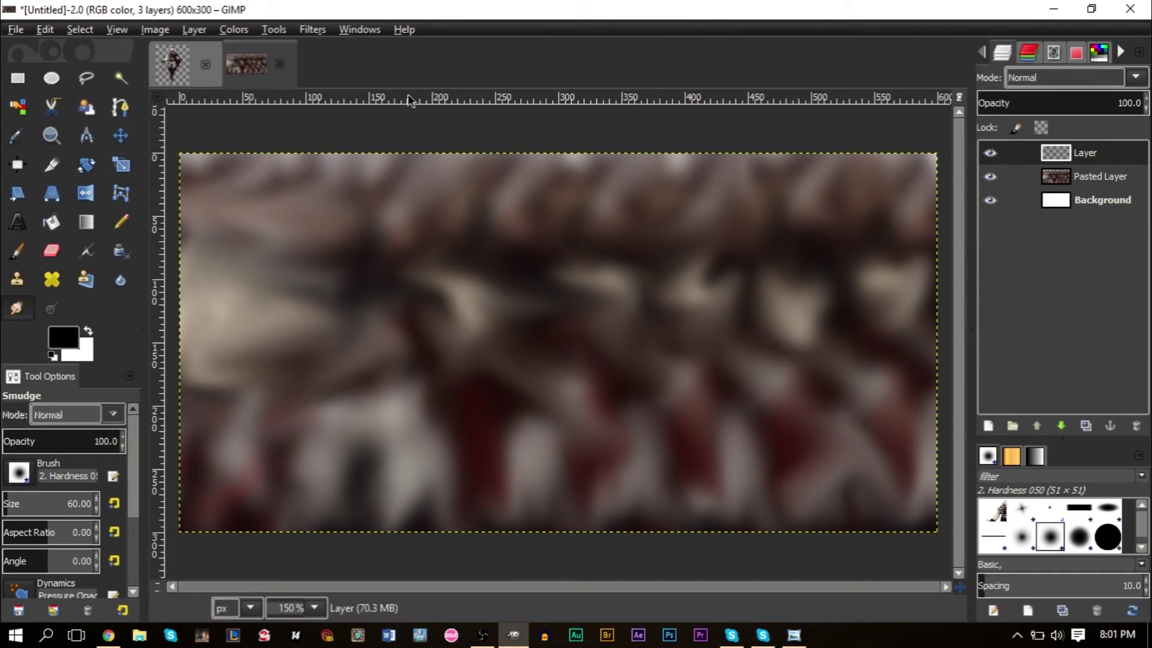
pyautogui.click(313, 30)
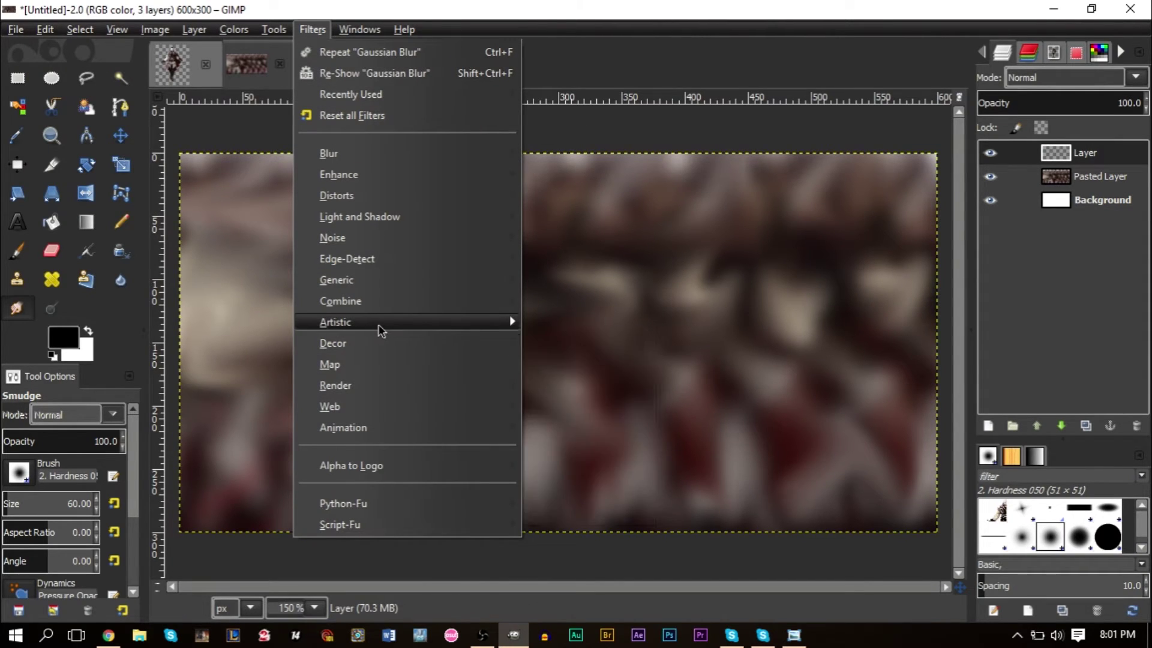
pyautogui.moveTo(382, 331)
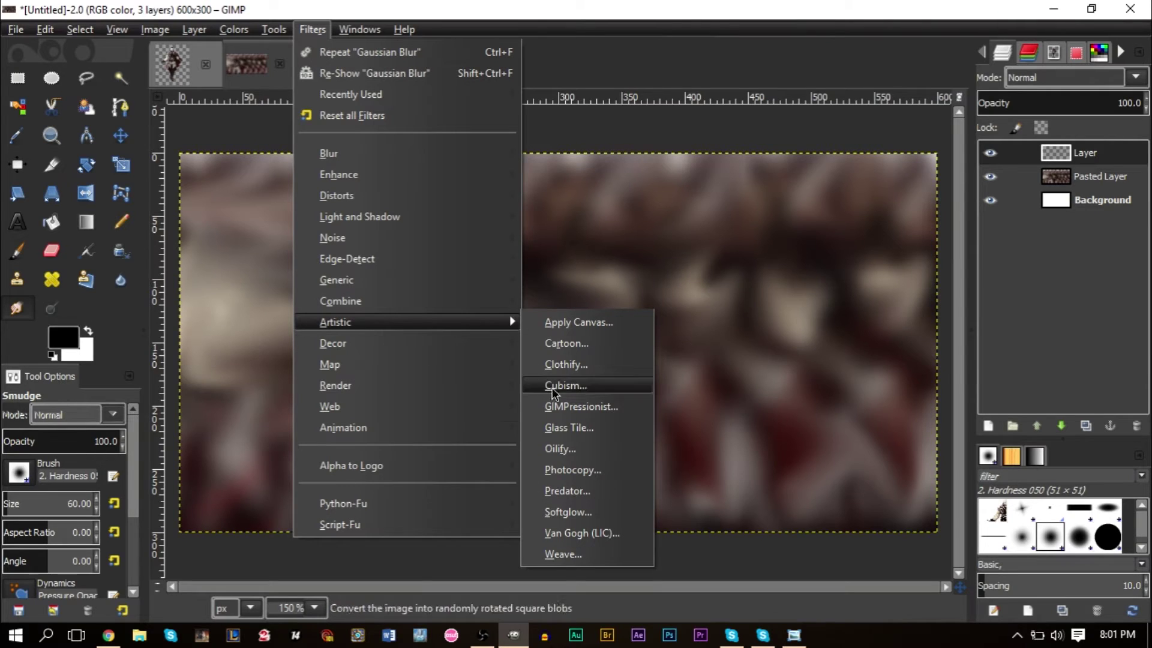
pyautogui.click(581, 407)
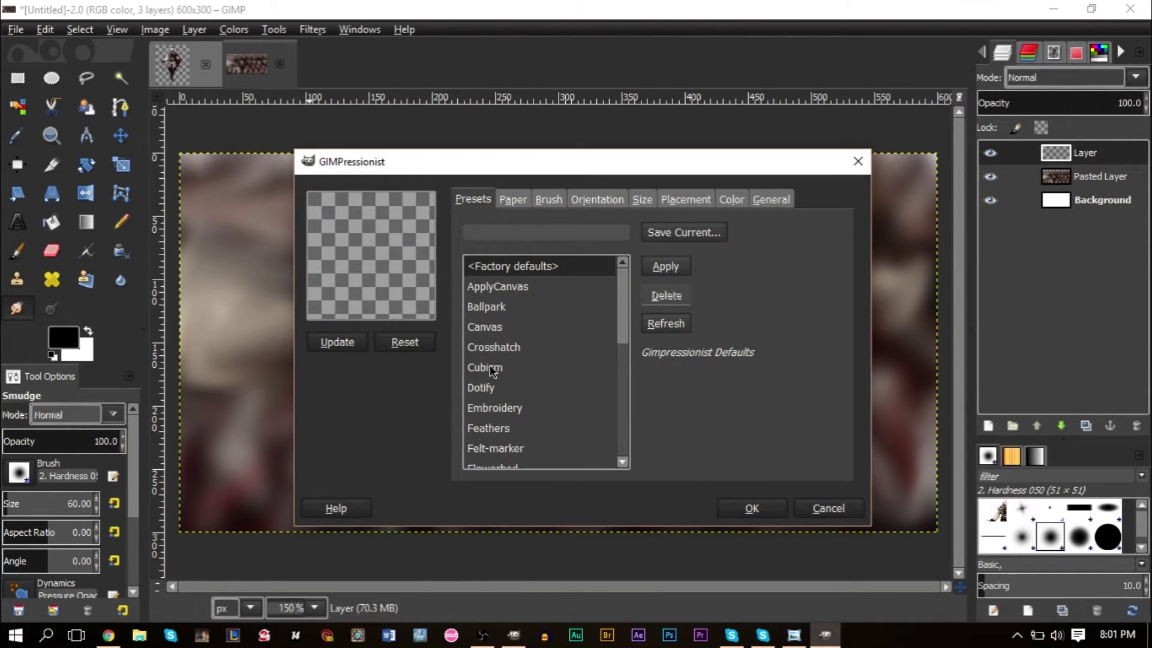
pyautogui.click(499, 313)
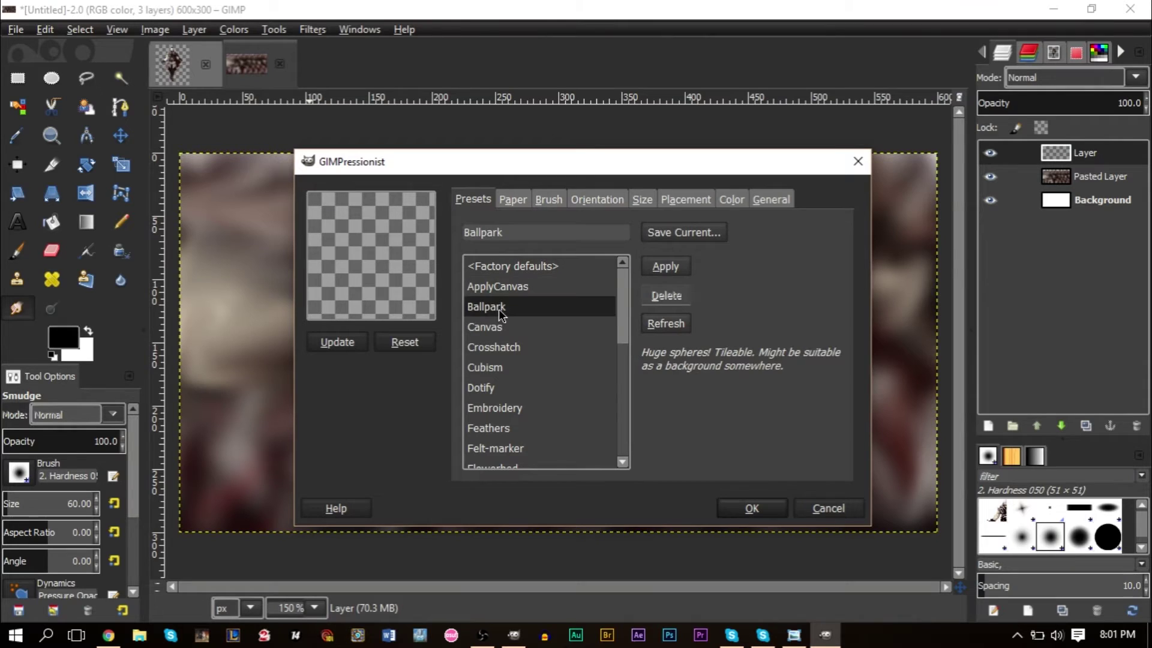
pyautogui.click(357, 342)
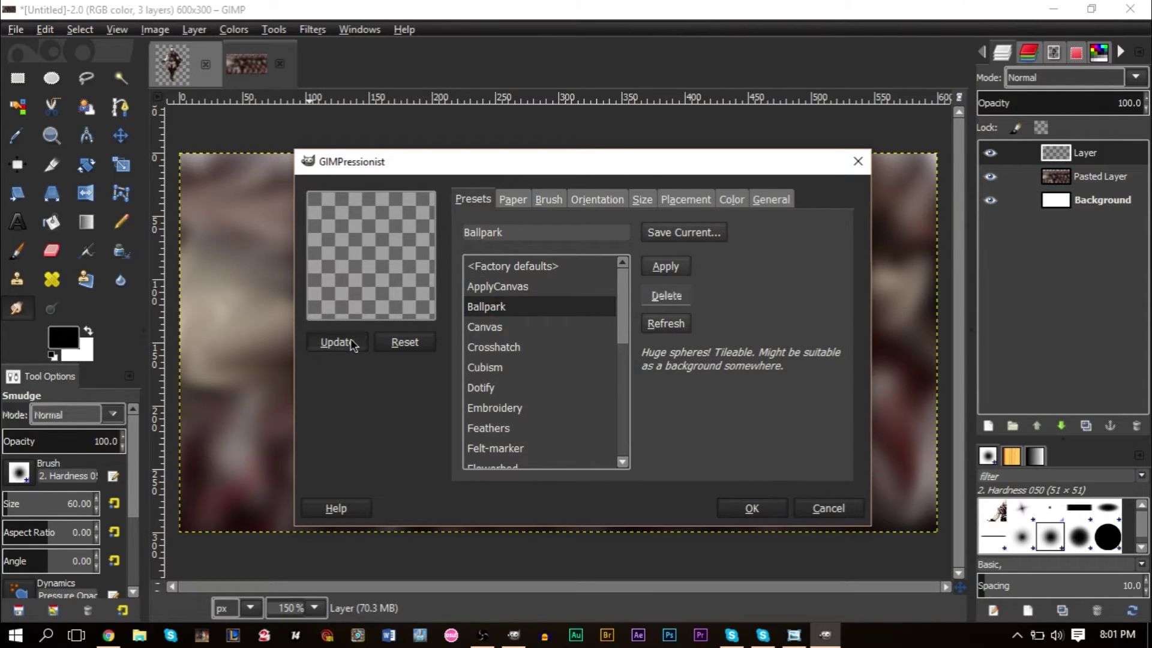
pyautogui.click(513, 203)
pyautogui.click(523, 297)
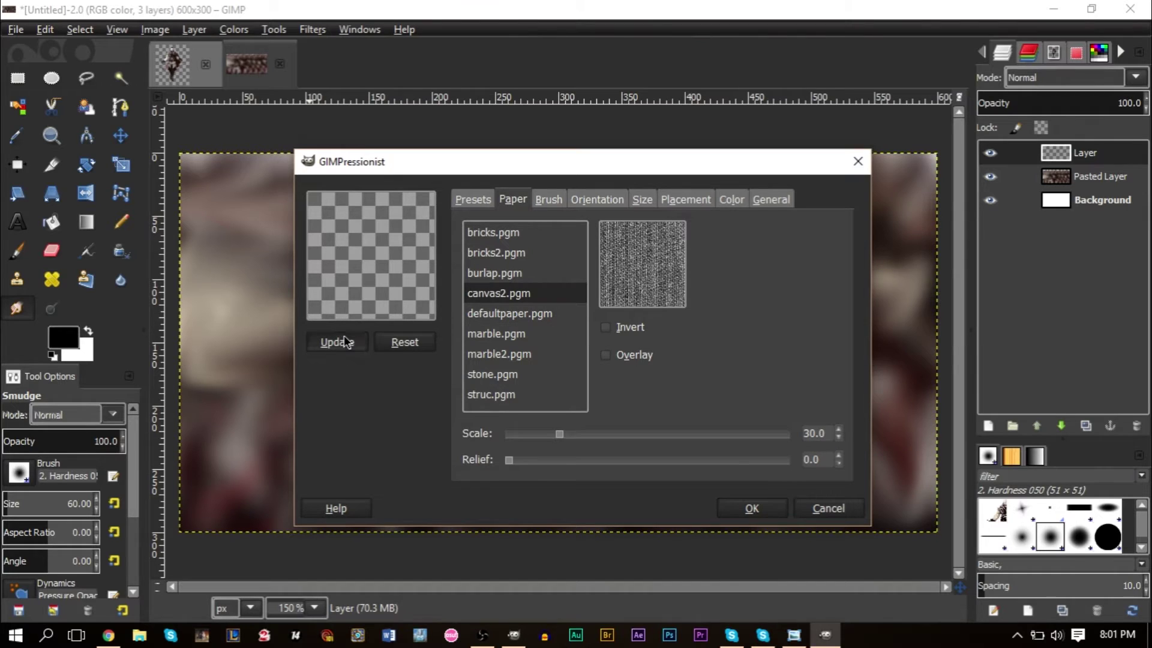
pyautogui.click(858, 161)
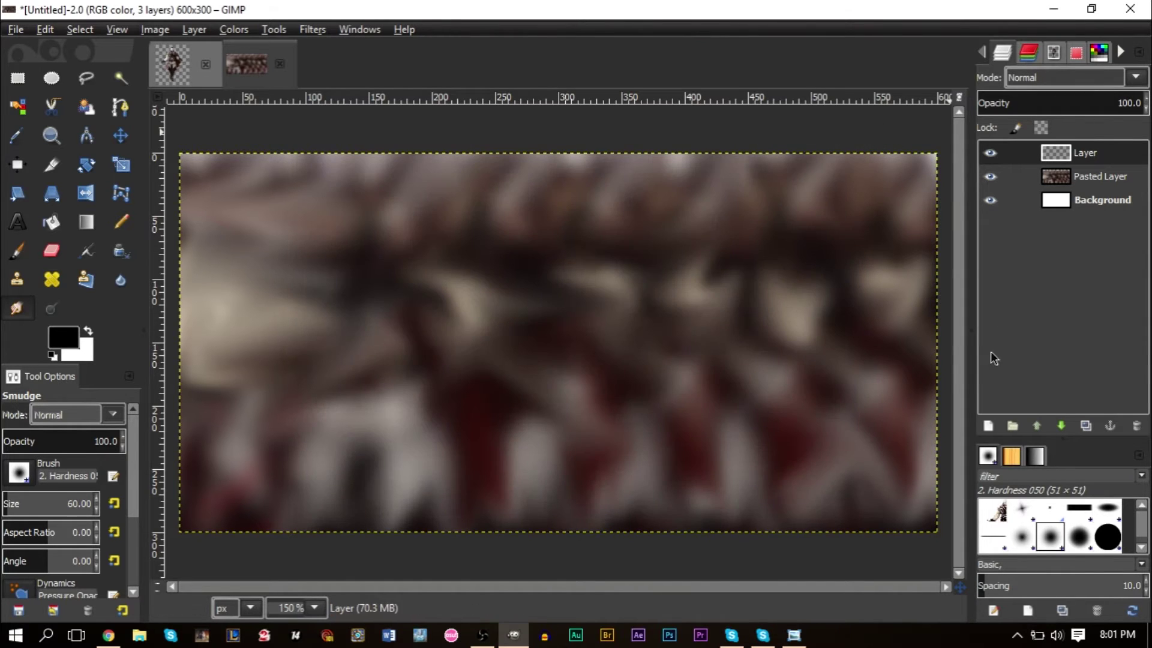
# Set the foreground colour to white and bucket-fill the new layer with it.
pyautogui.click(51, 222)
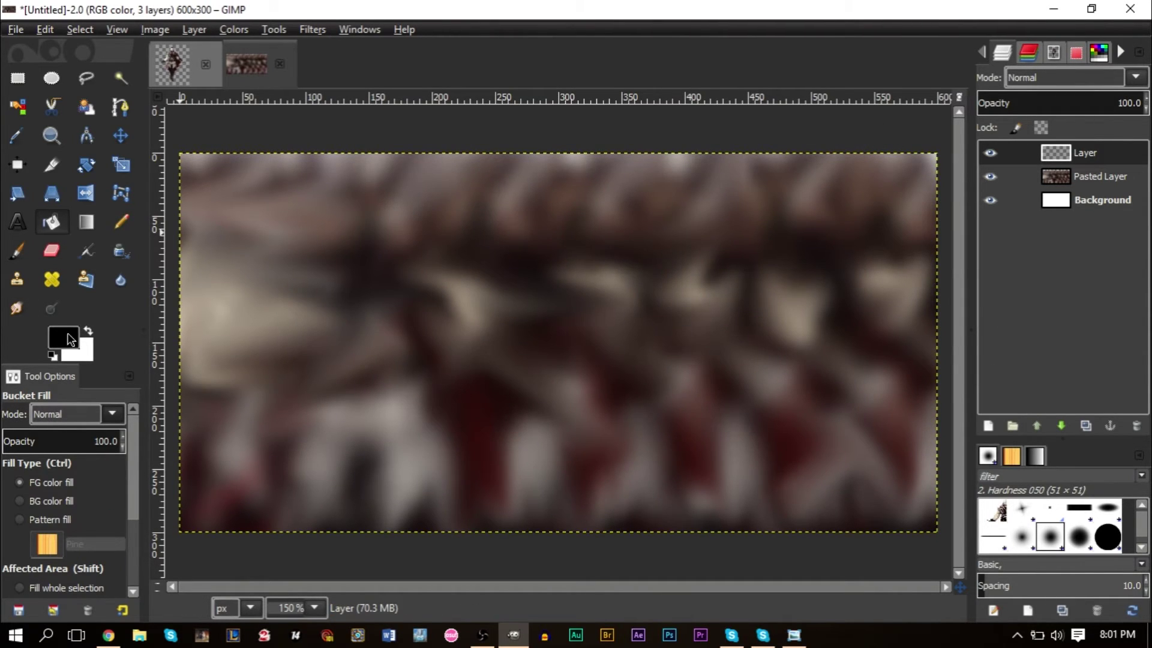
pyautogui.click(71, 340)
pyautogui.click(710, 358)
pyautogui.click(700, 419)
pyautogui.click(675, 262)
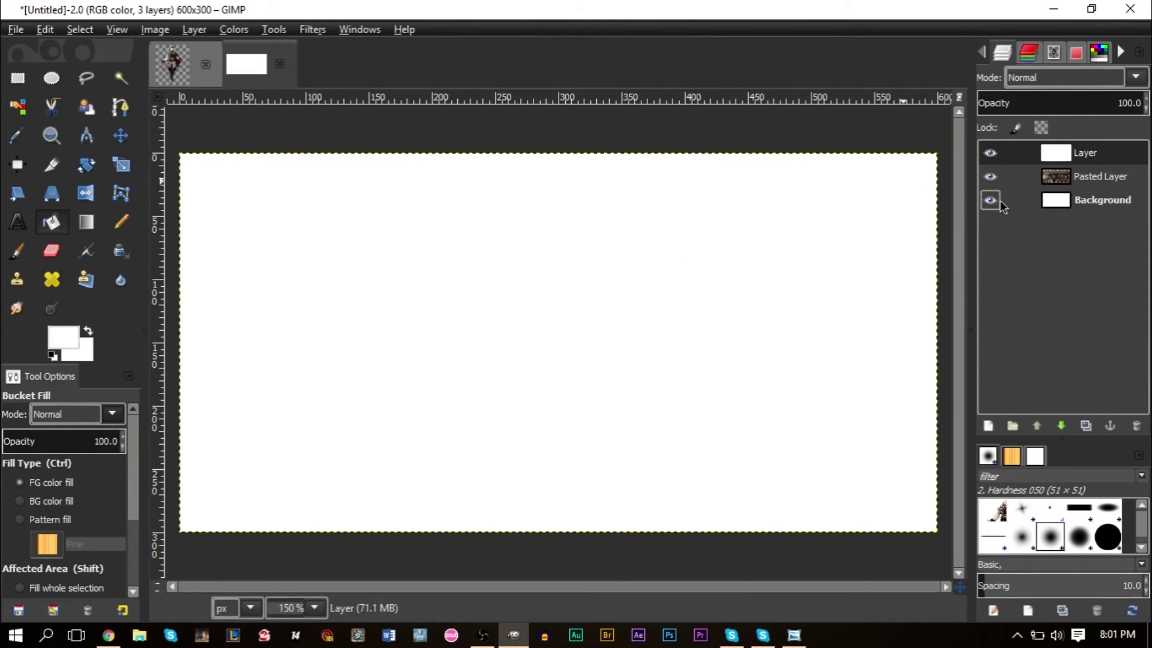
# Toggle layer visibilities, then show the white top layer and make it active.
pyautogui.click(991, 153)
pyautogui.click(992, 175)
pyautogui.click(1088, 178)
pyautogui.click(990, 176)
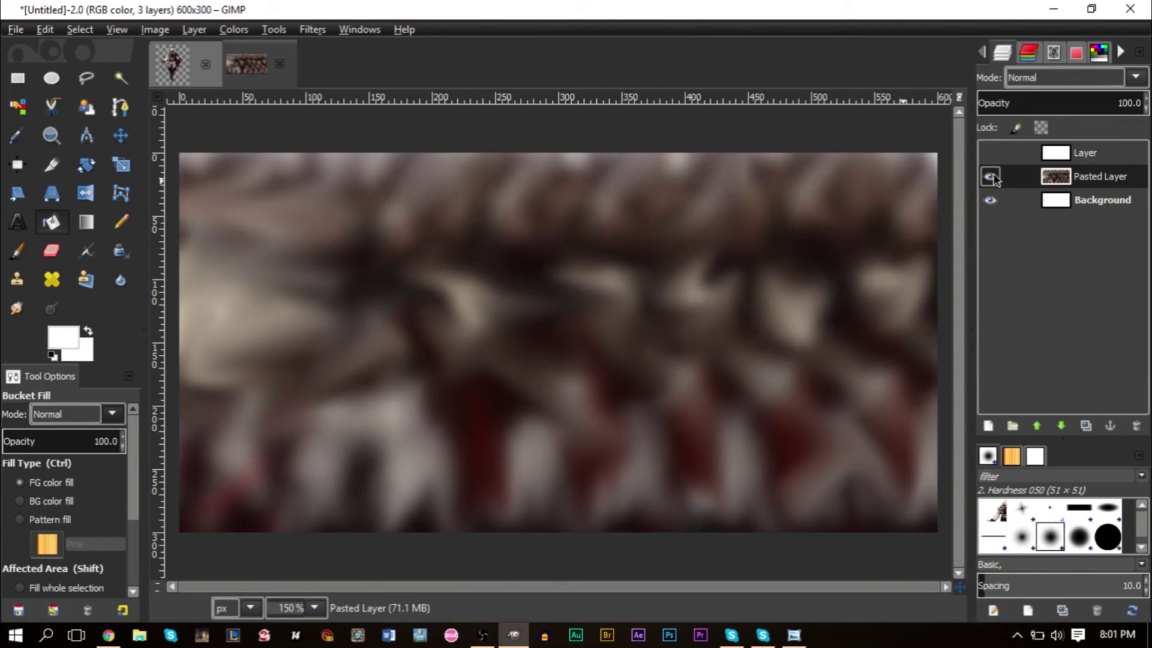
pyautogui.click(989, 154)
pyautogui.click(1085, 153)
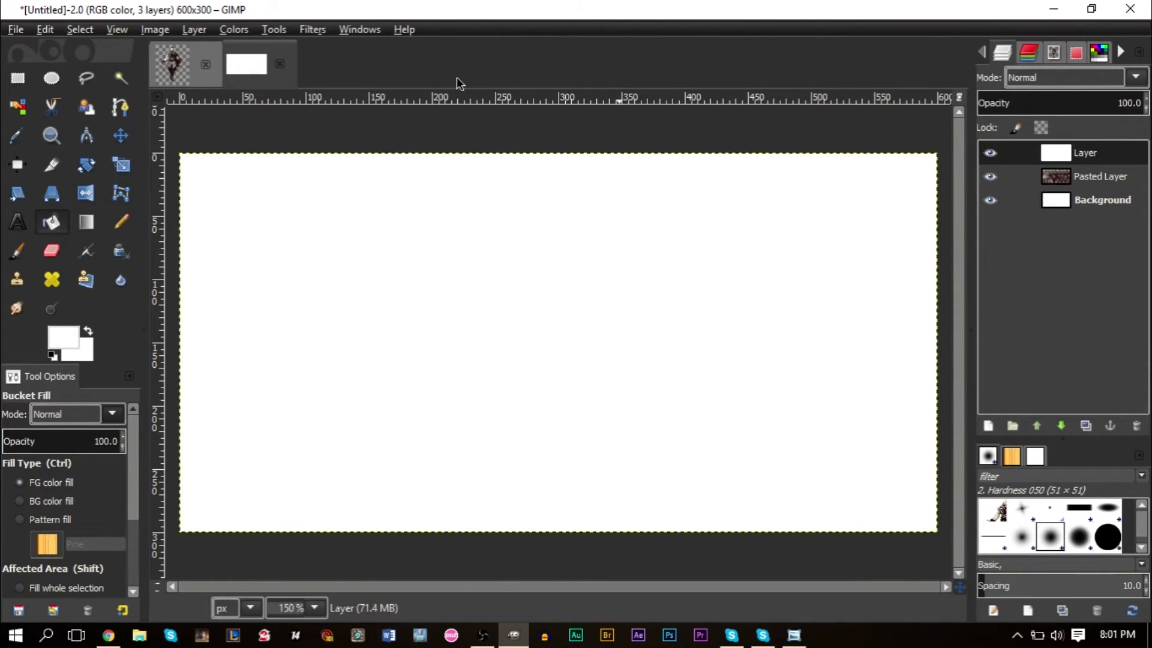
pyautogui.click(313, 29)
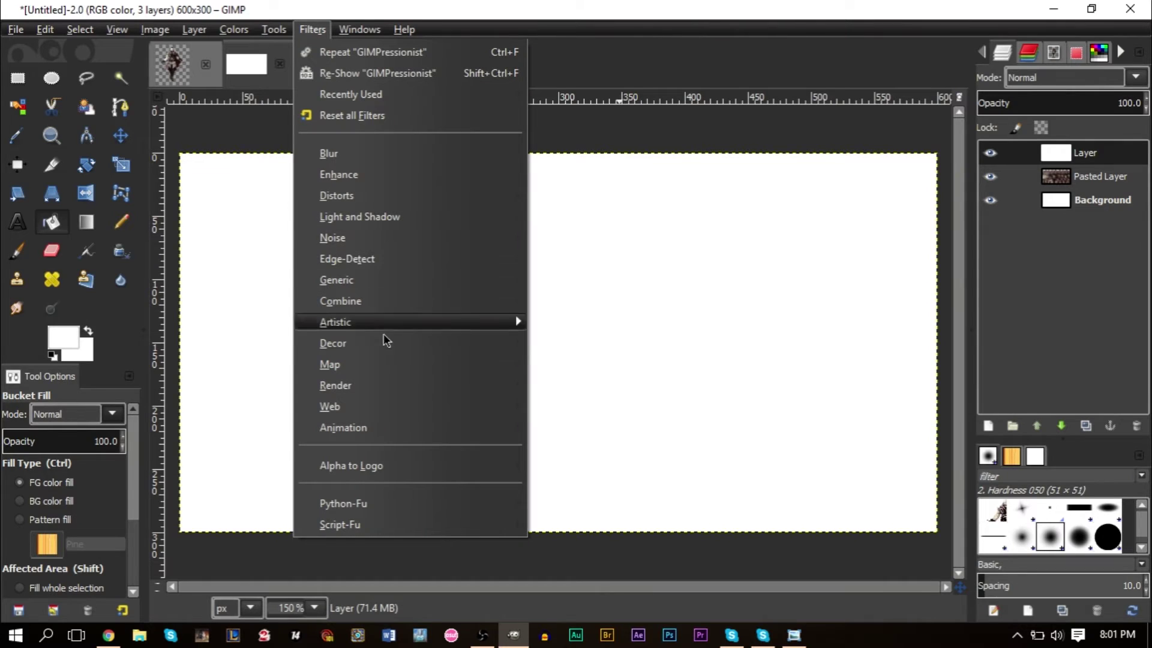
# In GIMPressionist, choose the Ballpark preset and raise the paper scale to 56.6.
pyautogui.moveTo(387, 324)
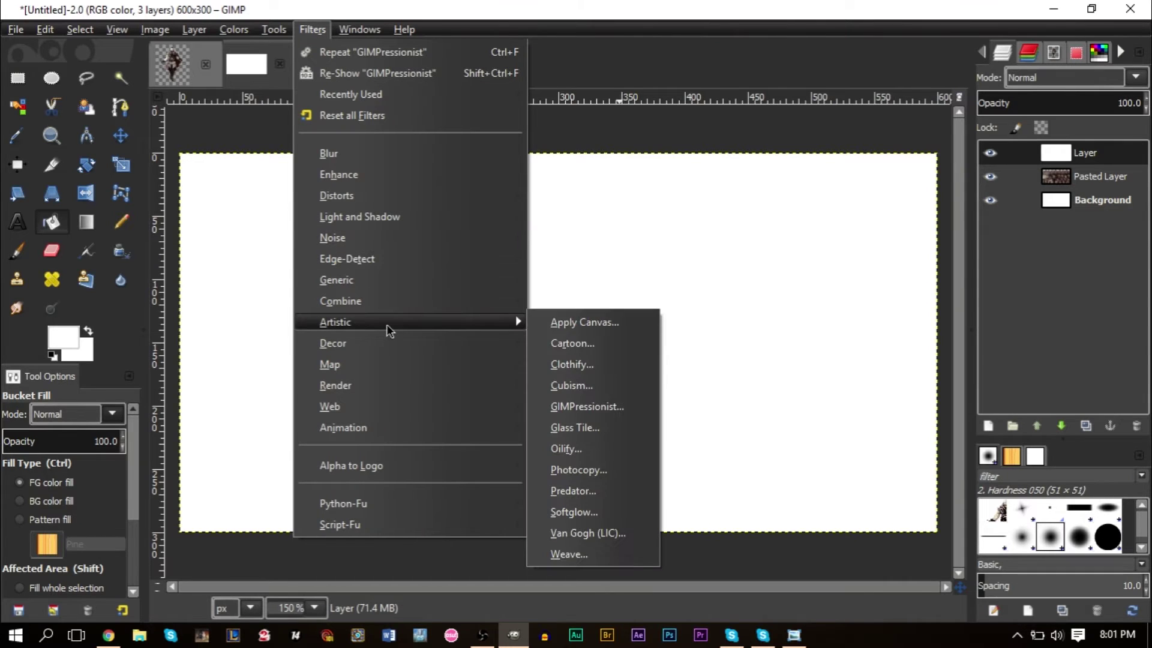
pyautogui.click(609, 406)
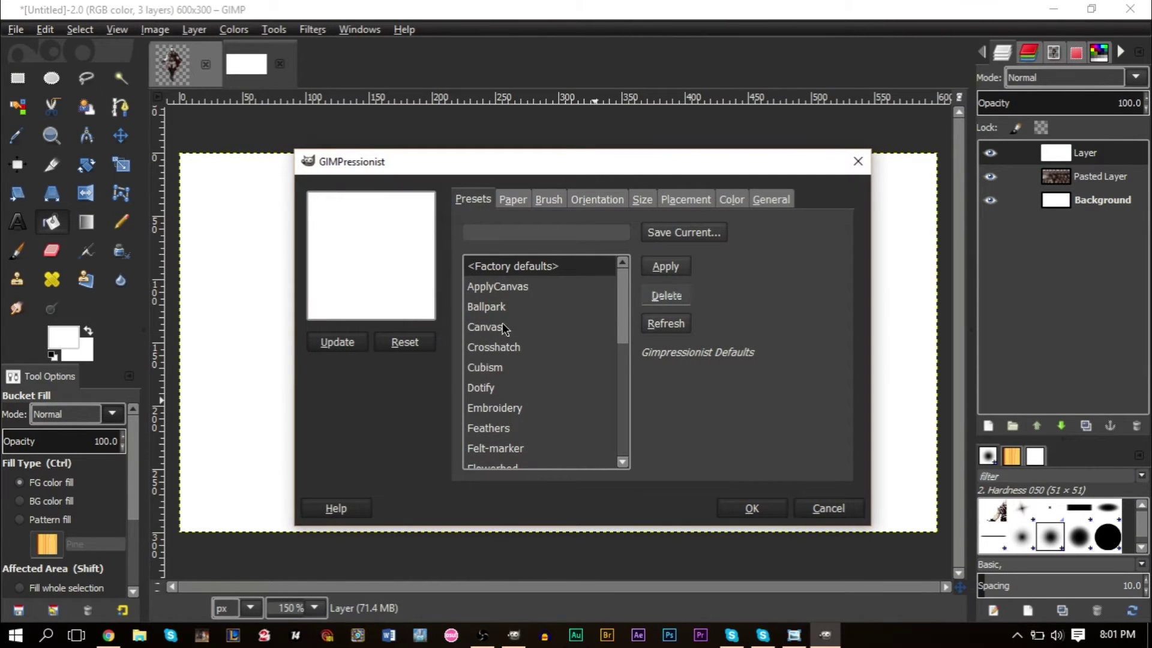
pyautogui.click(510, 309)
pyautogui.click(349, 341)
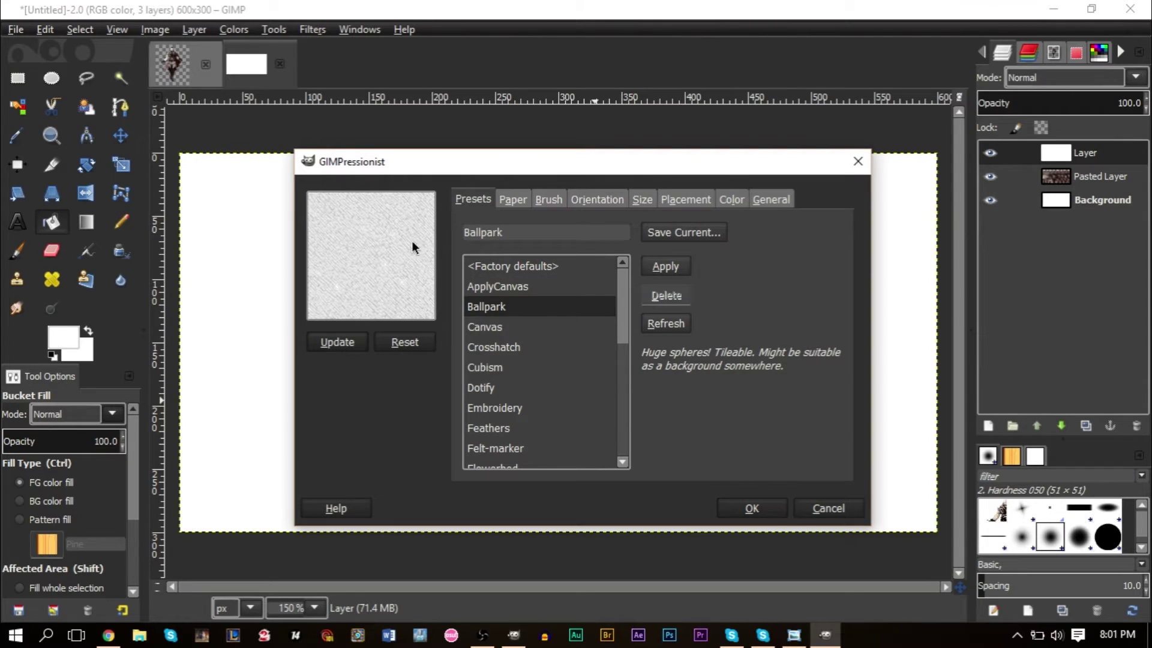
pyautogui.click(512, 201)
pyautogui.click(517, 299)
pyautogui.click(521, 319)
pyautogui.moveTo(558, 446); pyautogui.dragTo(613, 444)
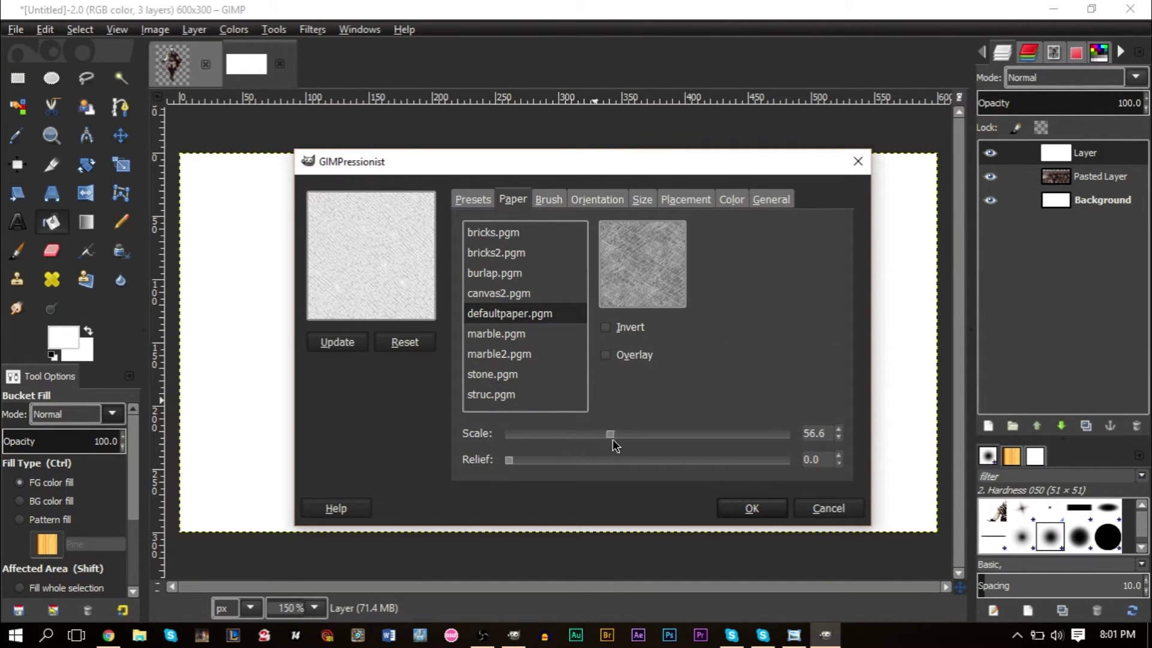
# Compare box and blob brush shapes, then settle on the ball brush.
pyautogui.click(550, 200)
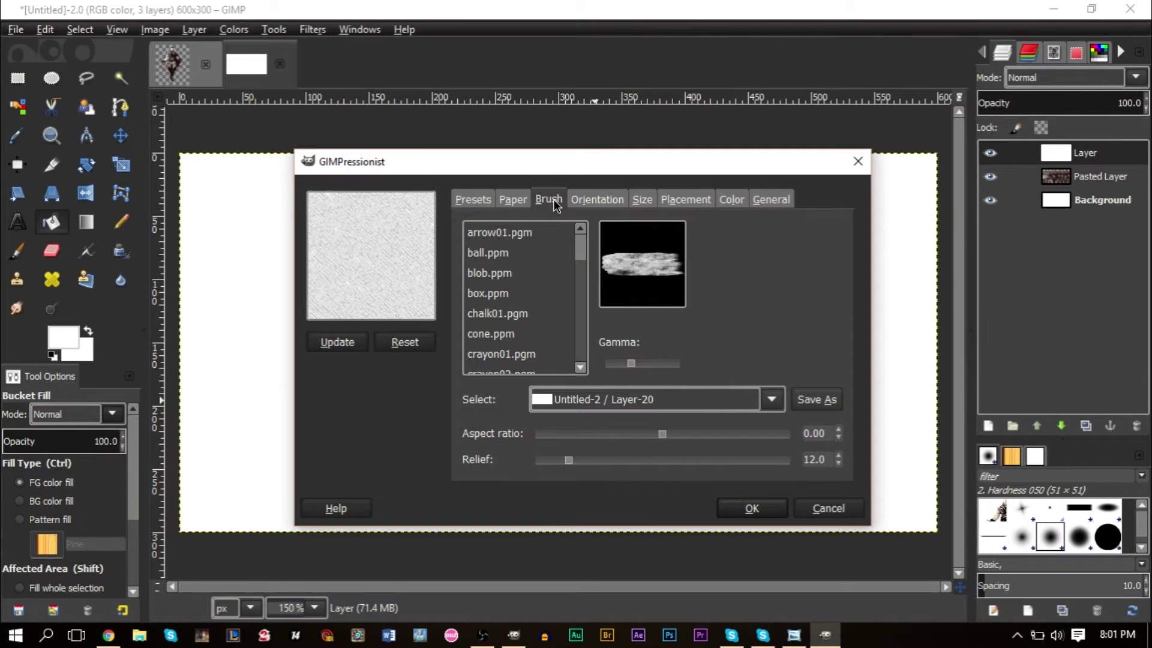
pyautogui.click(510, 289)
pyautogui.click(505, 272)
pyautogui.click(505, 252)
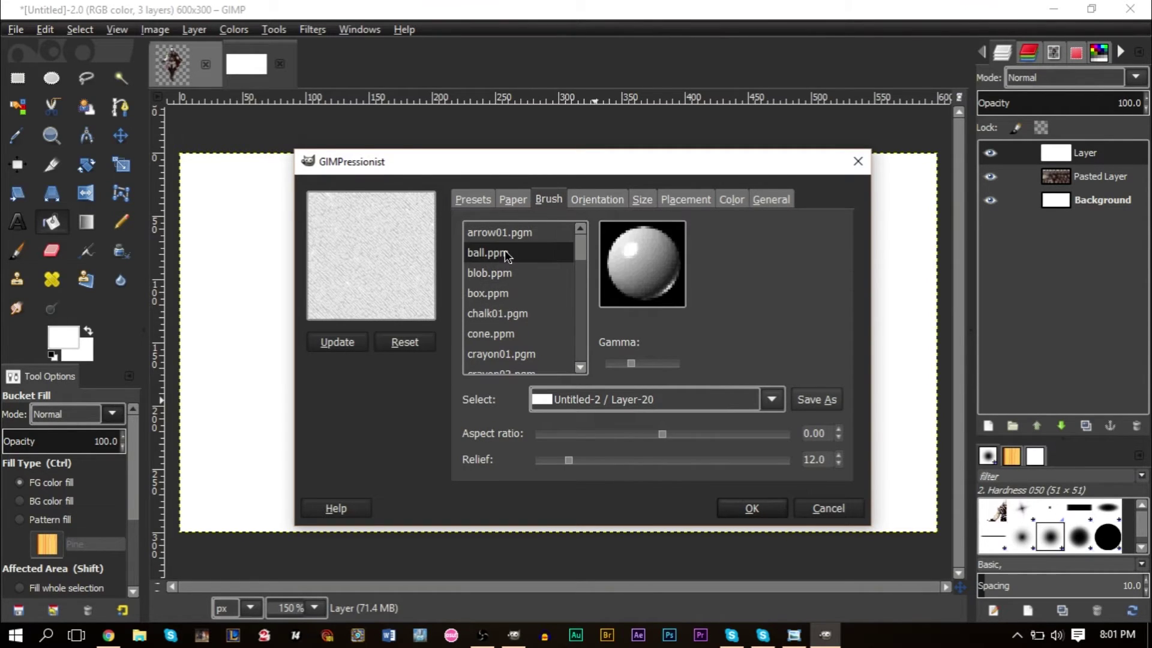
pyautogui.click(492, 279)
pyautogui.click(507, 257)
pyautogui.click(351, 345)
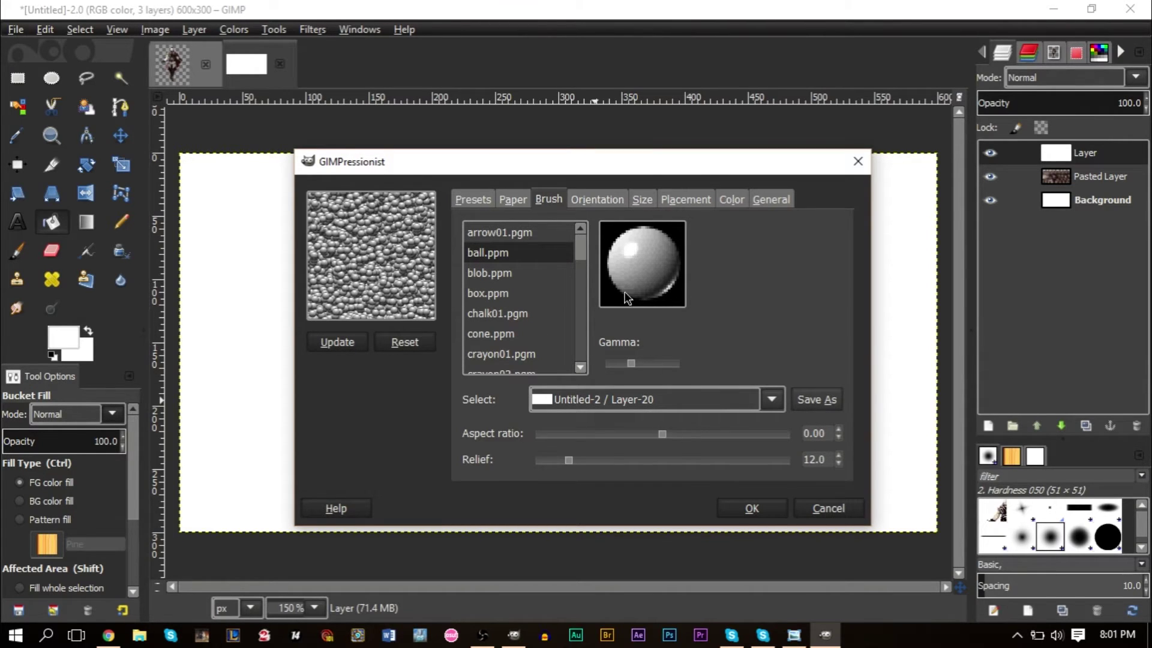
# Set stroke sizes to maximum 51 and minimum 100, then apply the sphere painting.
pyautogui.click(594, 200)
pyautogui.click(642, 201)
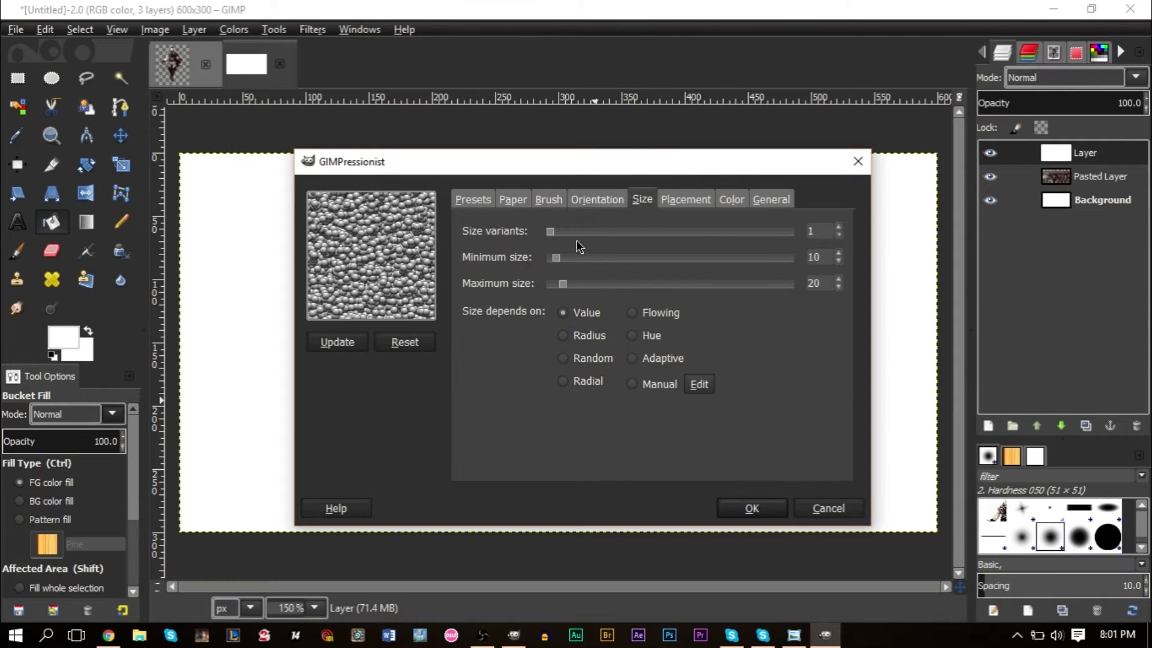
pyautogui.click(336, 342)
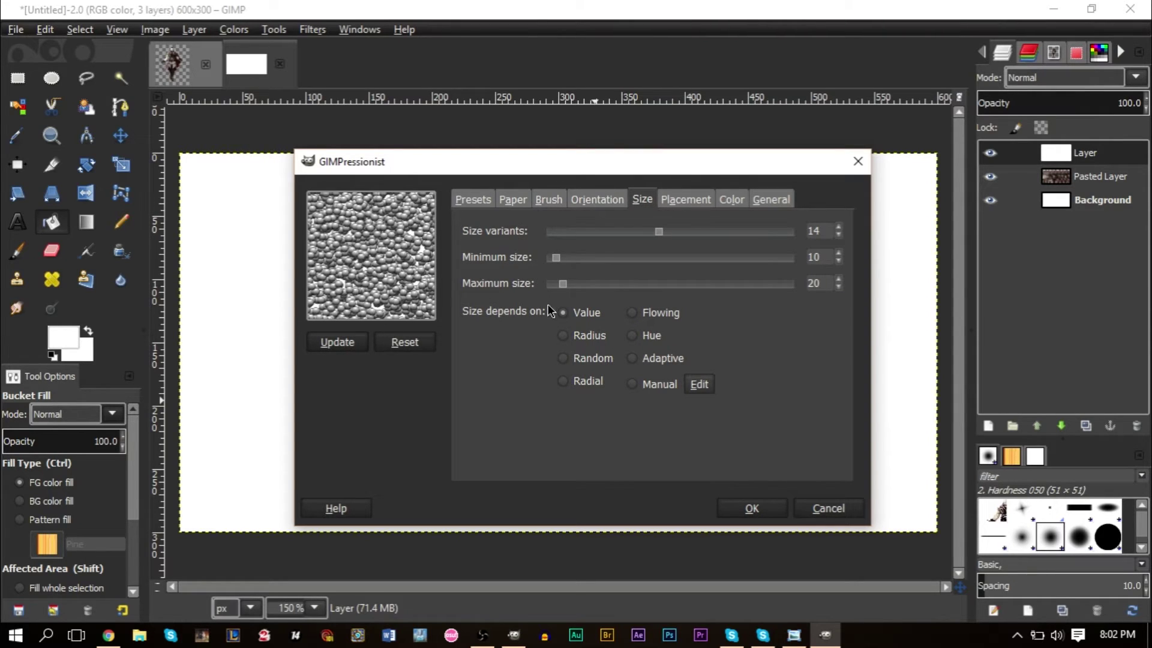
pyautogui.moveTo(709, 258); pyautogui.dragTo(651, 264)
pyautogui.moveTo(567, 289); pyautogui.dragTo(616, 289)
pyautogui.click(338, 346)
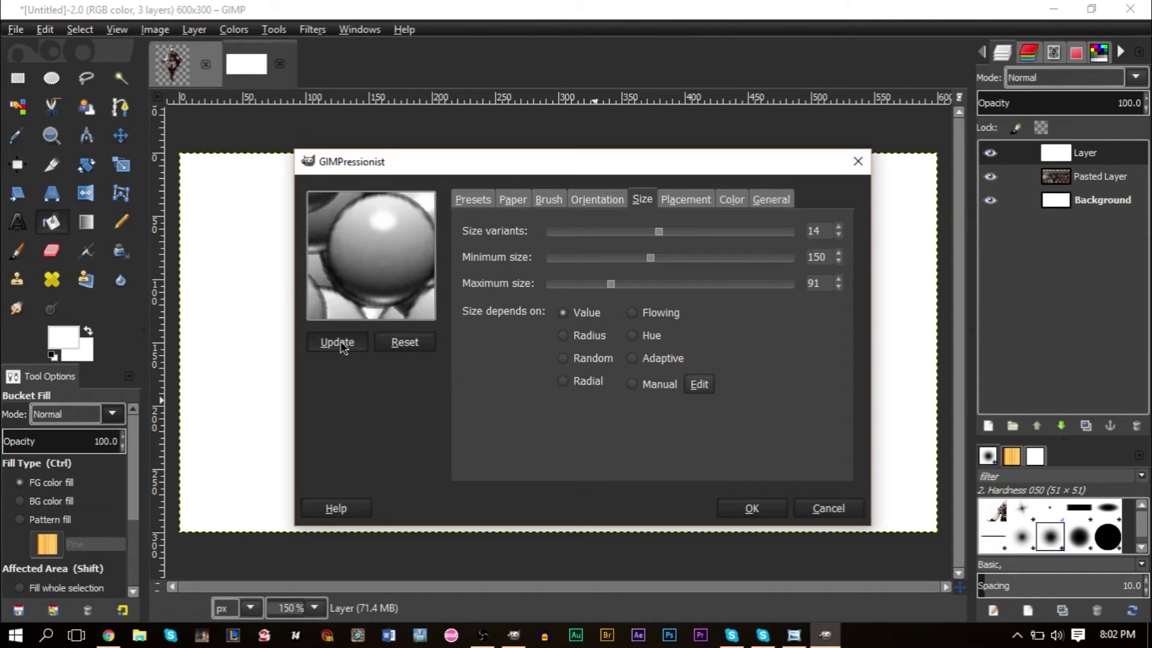
pyautogui.moveTo(653, 258); pyautogui.dragTo(564, 295)
pyautogui.click(337, 342)
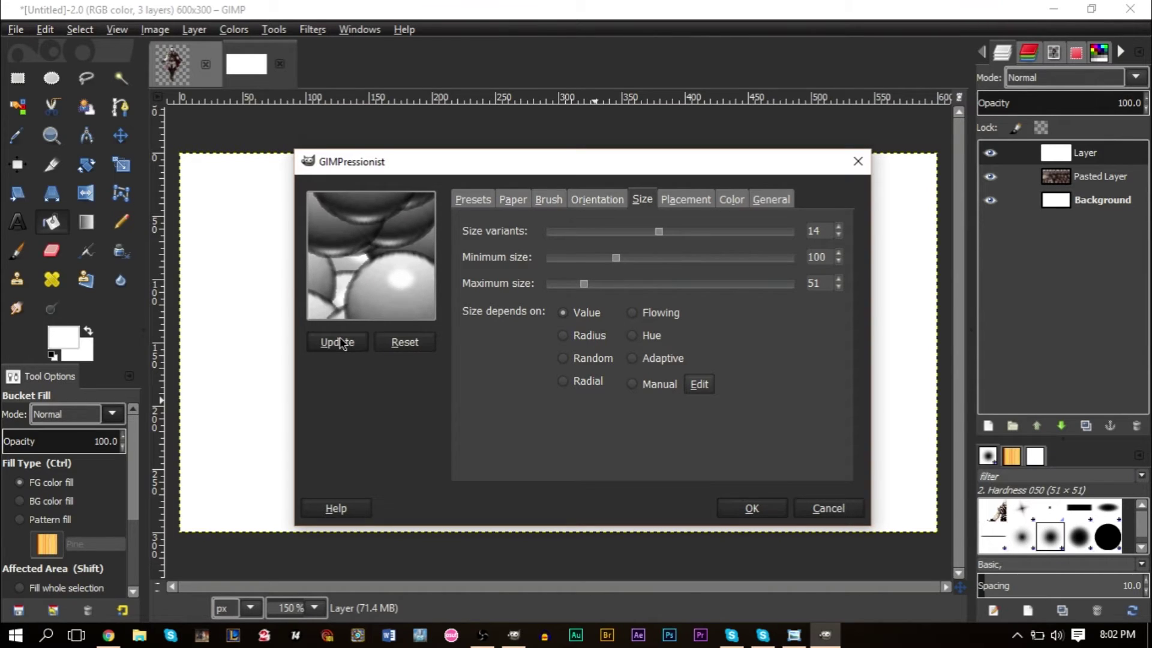
pyautogui.click(602, 204)
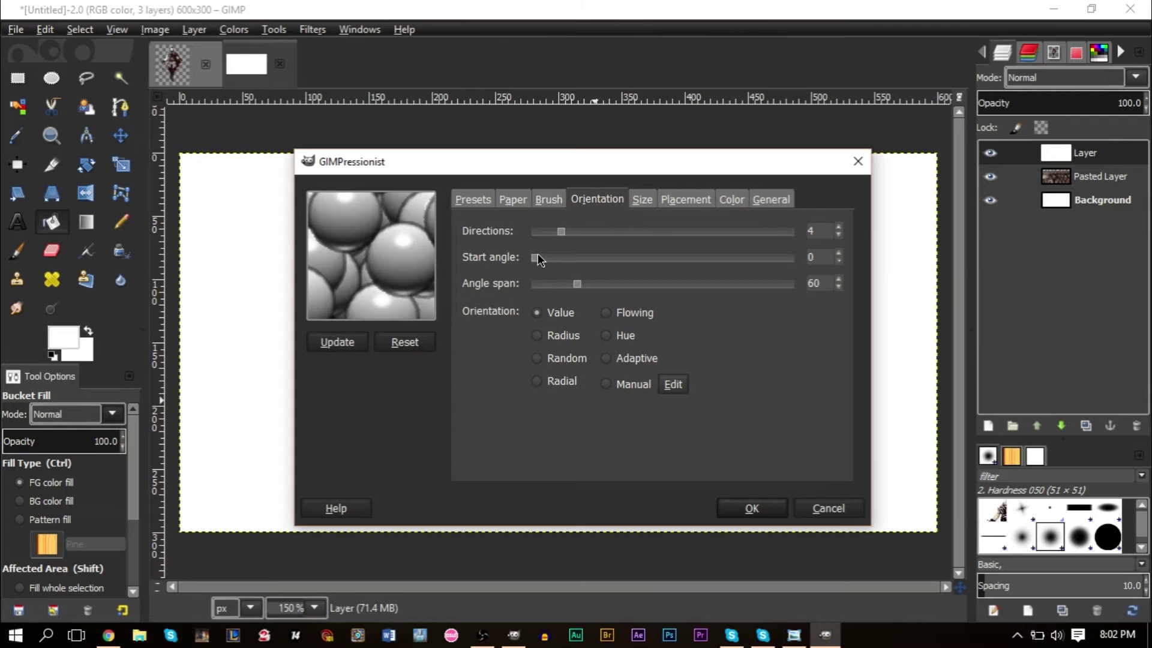
pyautogui.click(642, 201)
pyautogui.click(759, 506)
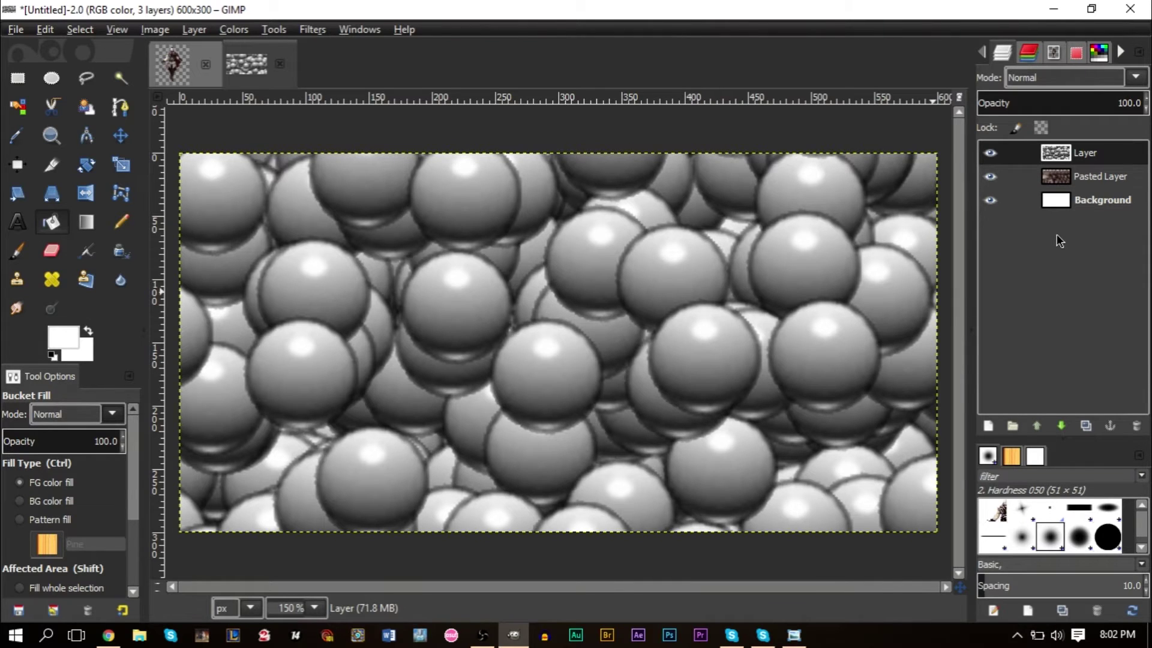
# Apply a linear Motion Blur, length 256 at angle 125, to the spheres layer.
pyautogui.click(314, 30)
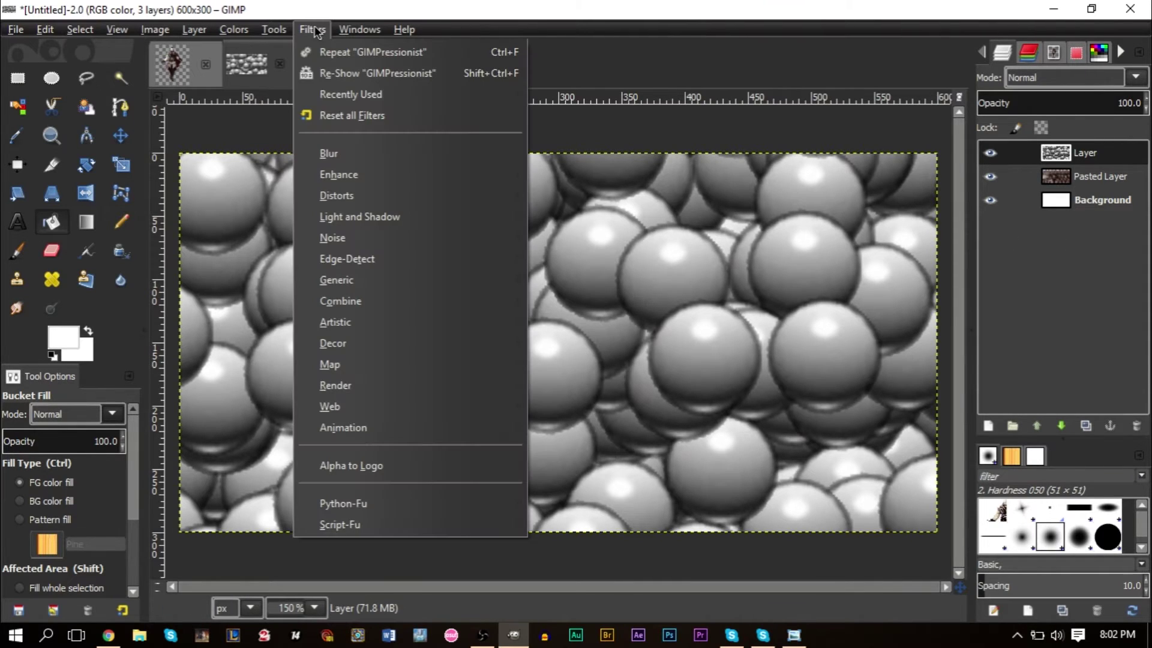
pyautogui.moveTo(342, 170)
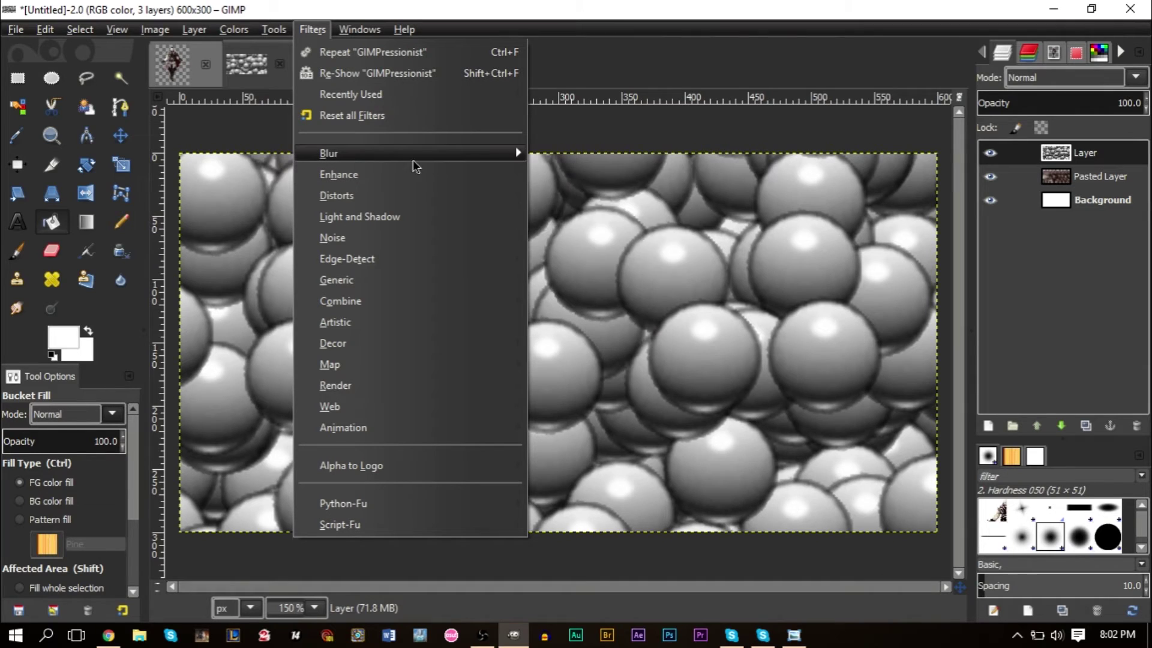
pyautogui.moveTo(423, 153)
pyautogui.click(603, 195)
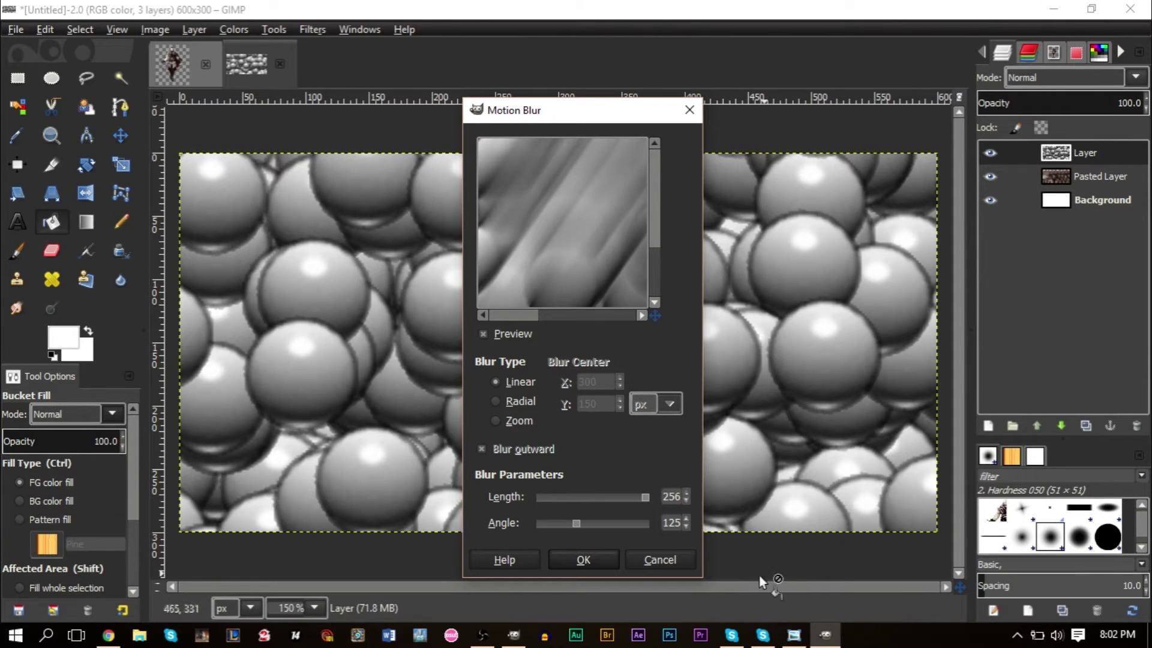
pyautogui.click(596, 559)
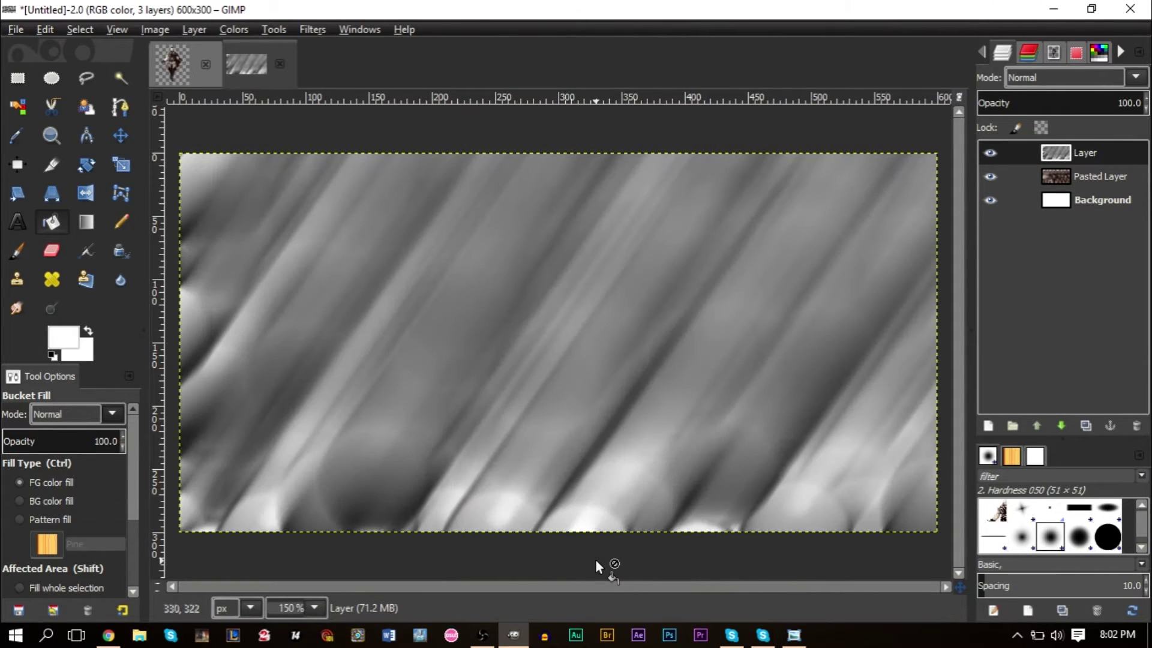
pyautogui.hotkey('shift', 'c')
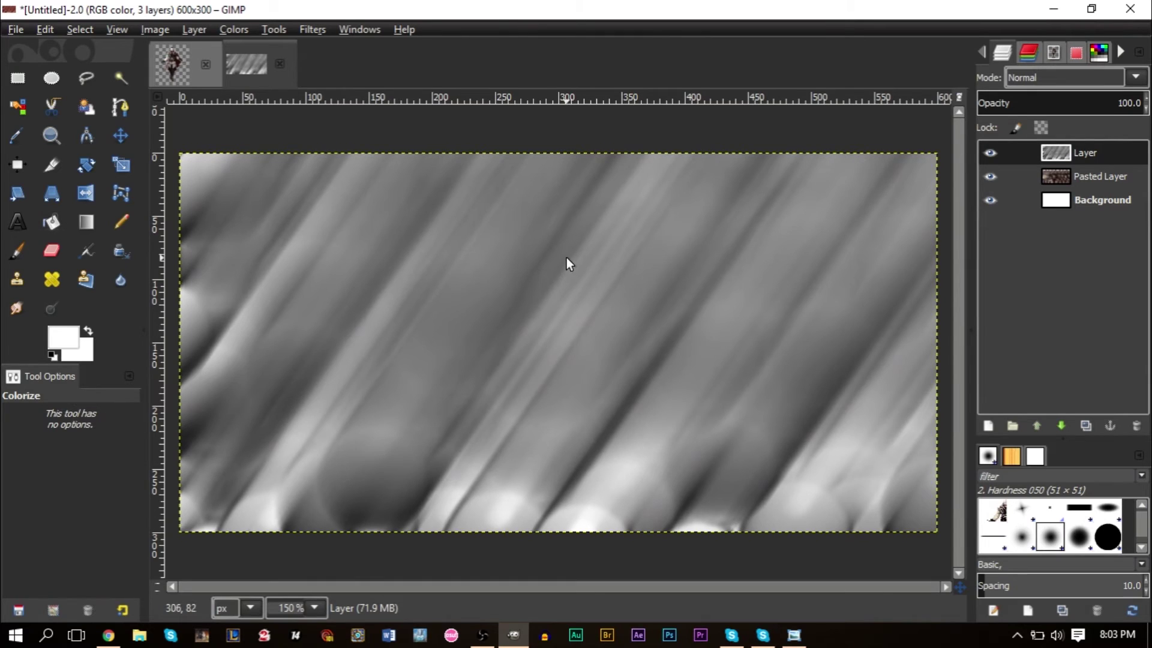
# Change the streaked layer's blend mode to Overlay.
pyautogui.click(1059, 78)
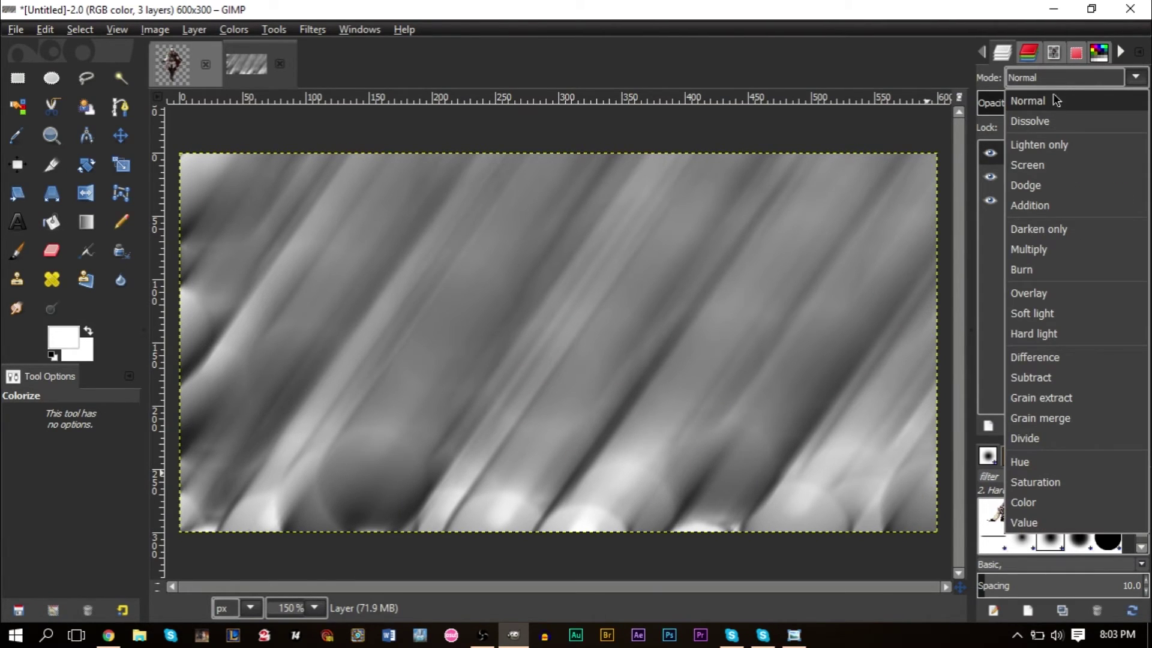
pyautogui.click(1043, 296)
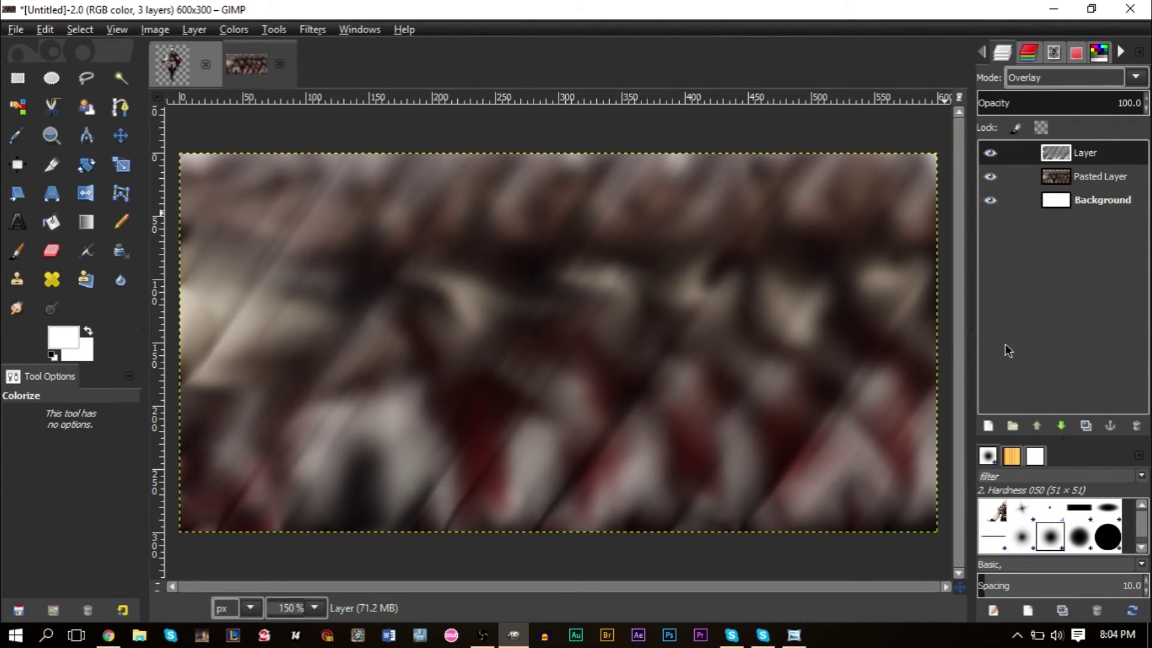
pyautogui.click(984, 428)
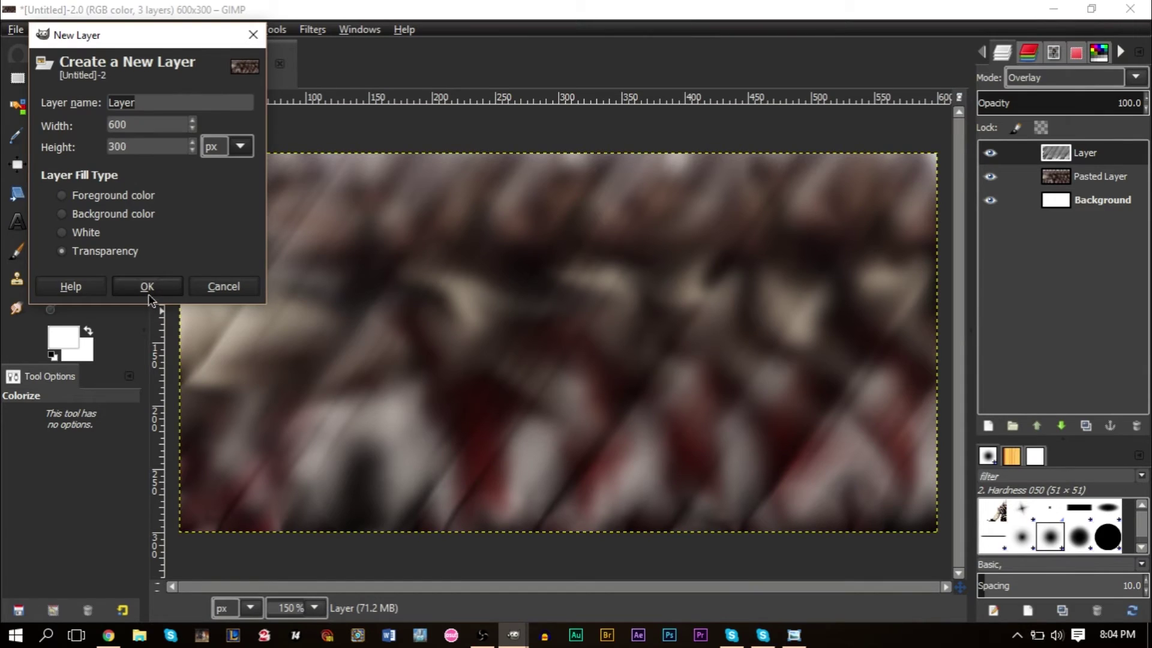
# Add a transparent layer and set up the Paintbrush with the Oils 01 splatter brush.
pyautogui.click(148, 287)
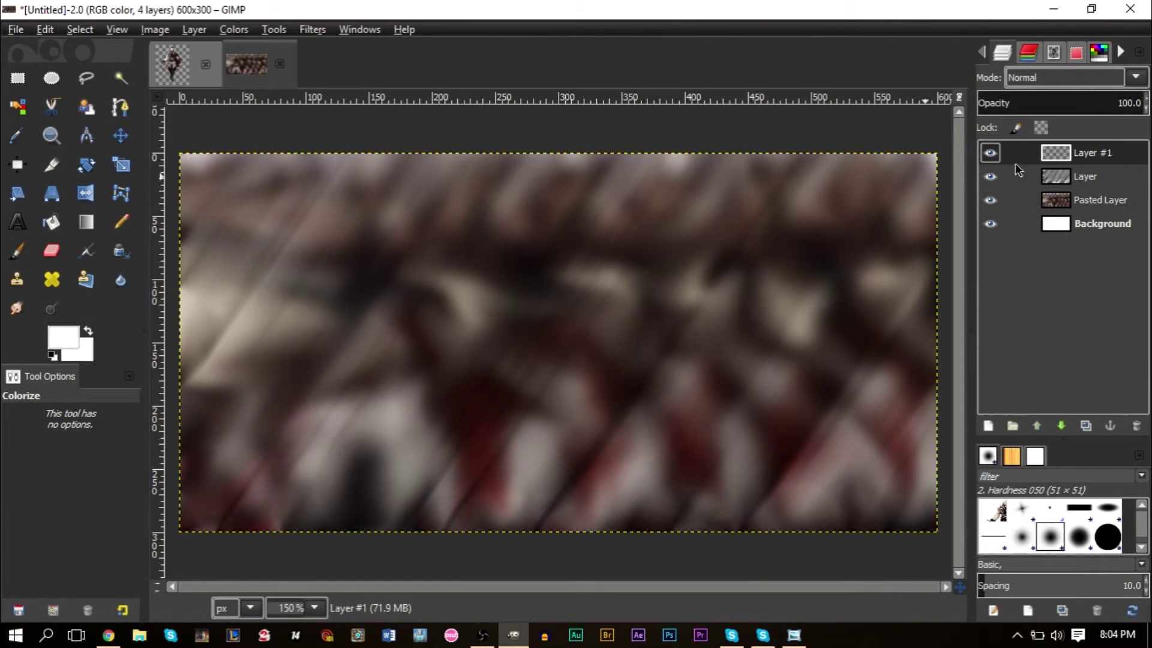
pyautogui.click(17, 251)
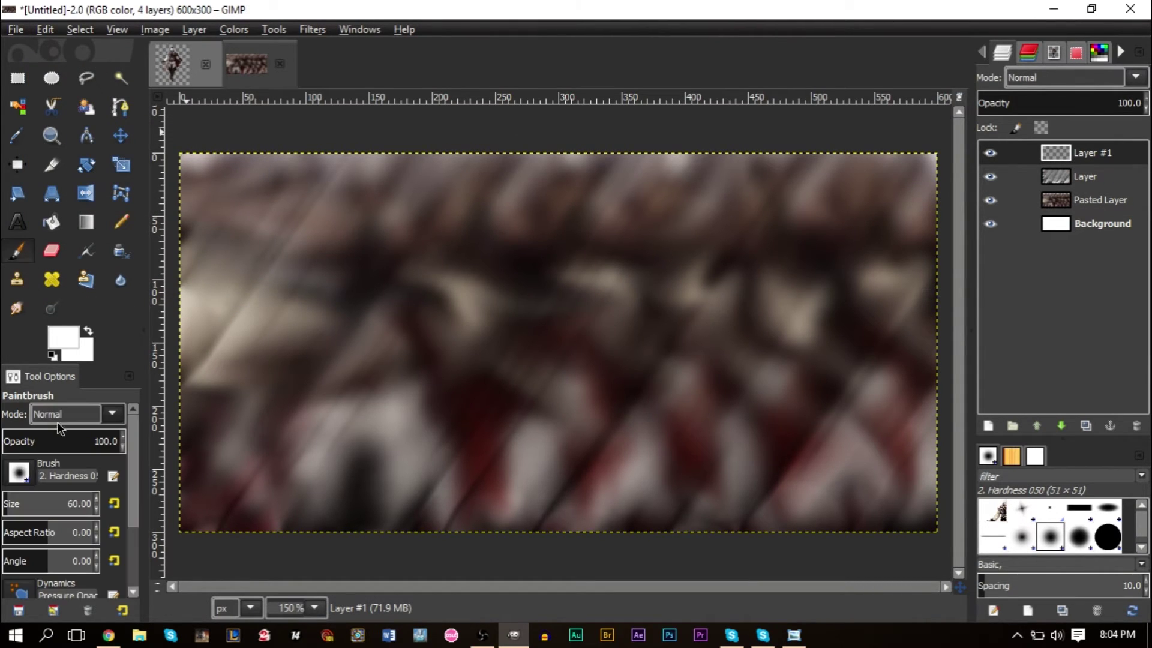
pyautogui.click(17, 480)
pyautogui.scroll(-5, 99, 357)
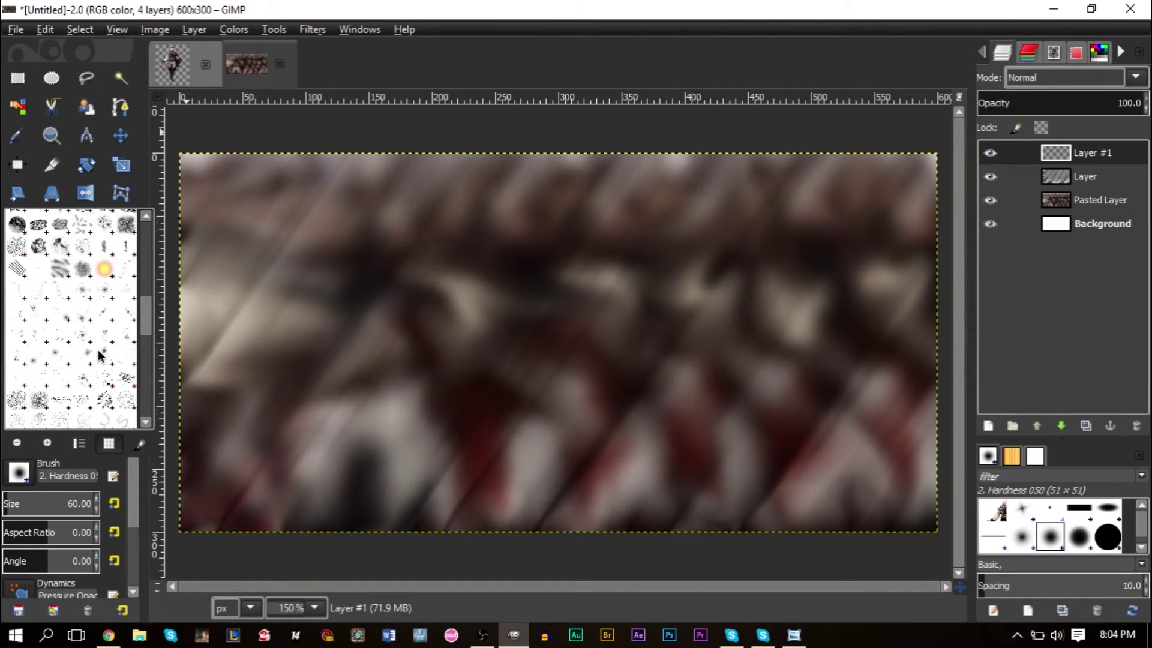
pyautogui.scroll(2, 84, 355)
pyautogui.click(60, 340)
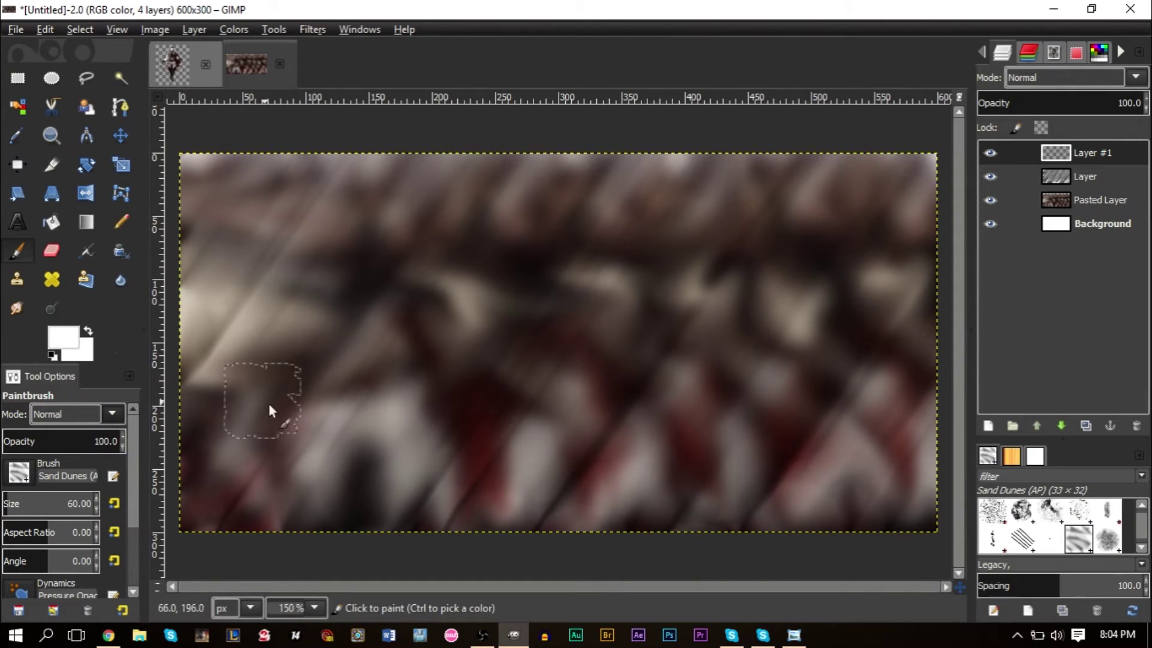
pyautogui.press(']')
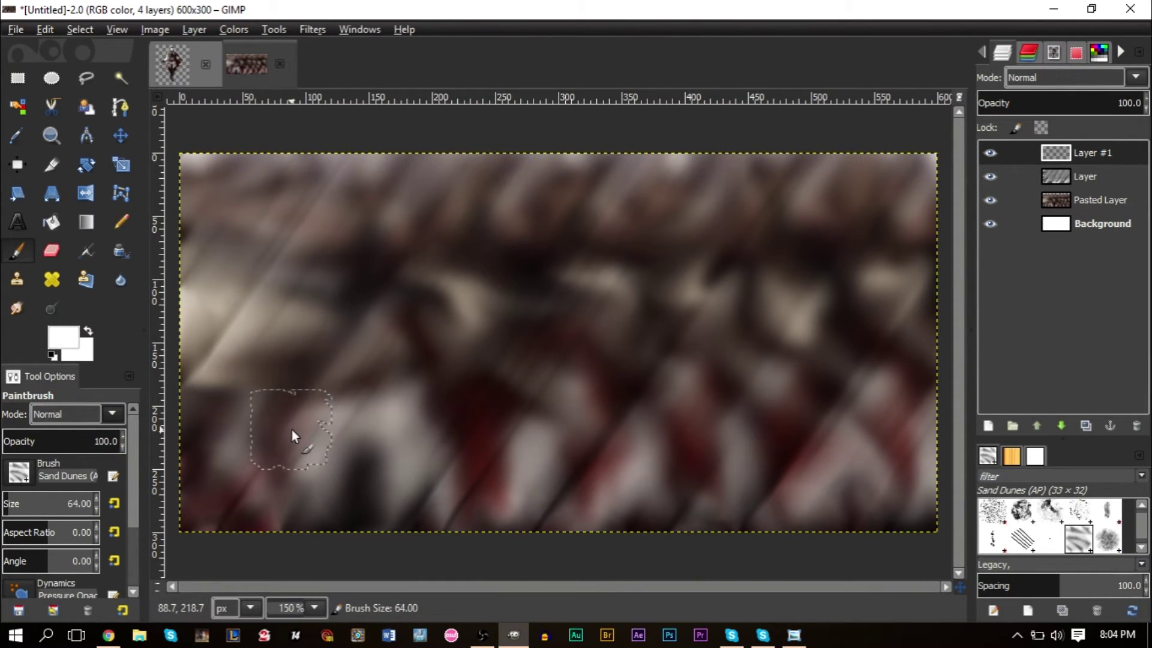
pyautogui.press(']')
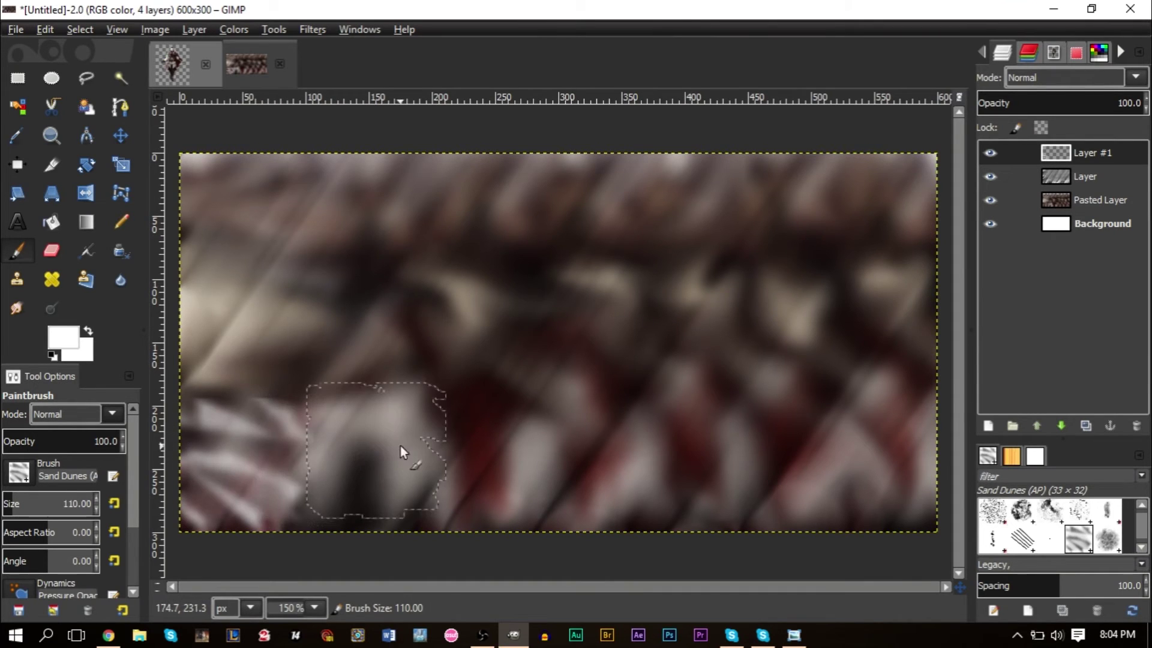
pyautogui.click(17, 471)
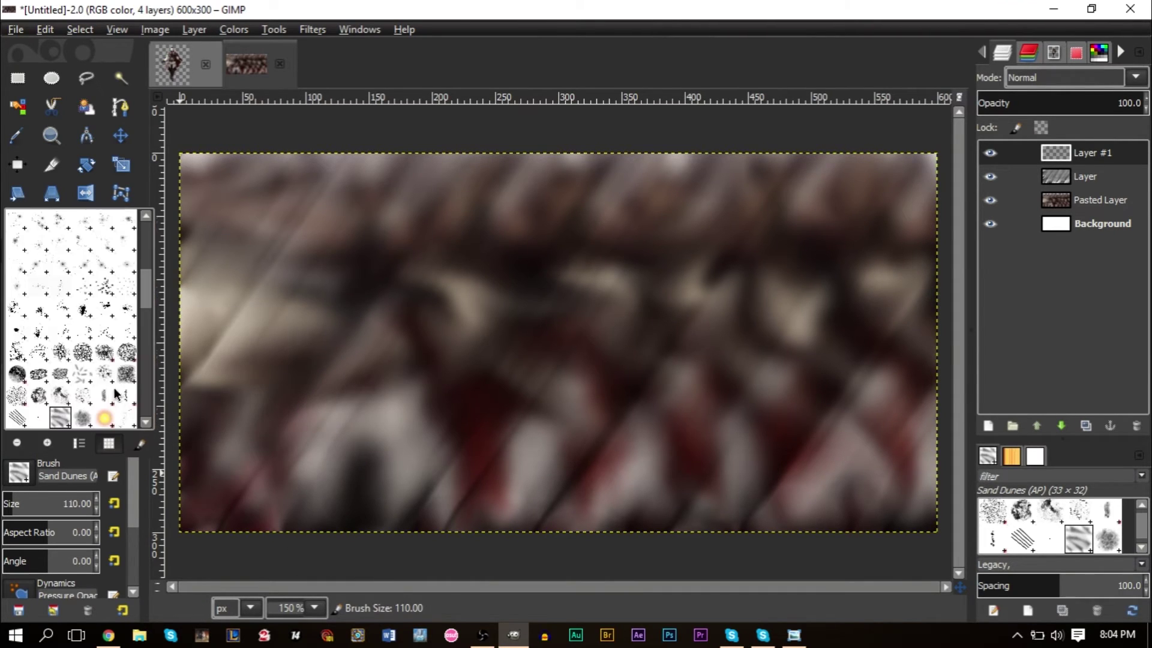
pyautogui.scroll(-1, 84, 316)
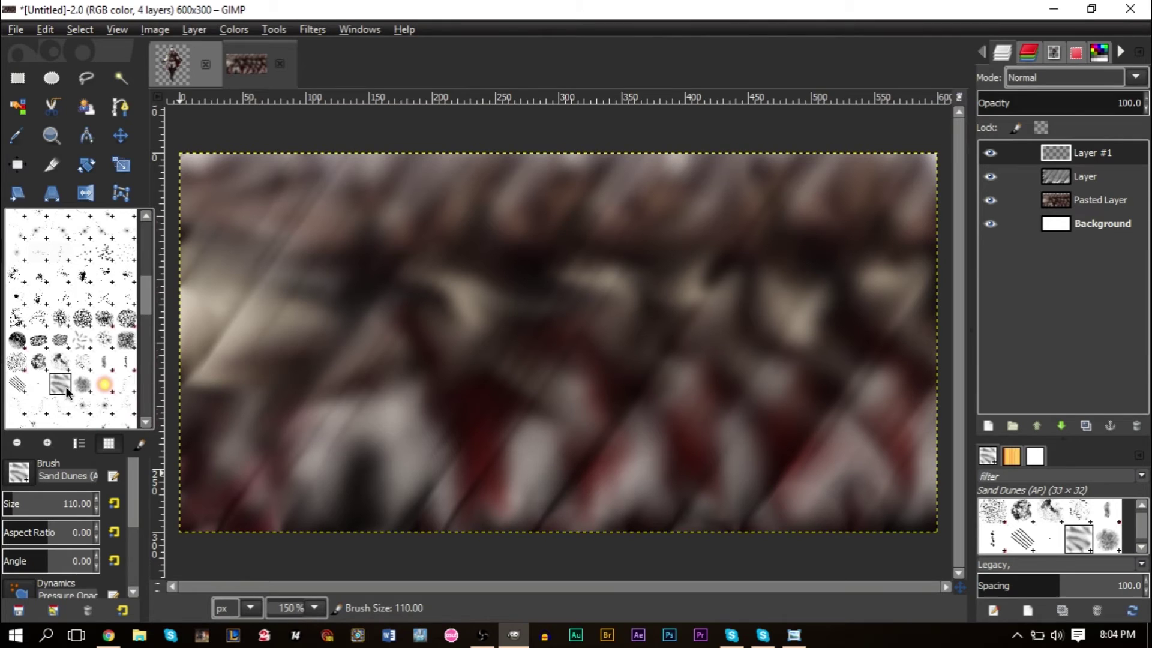
pyautogui.click(38, 363)
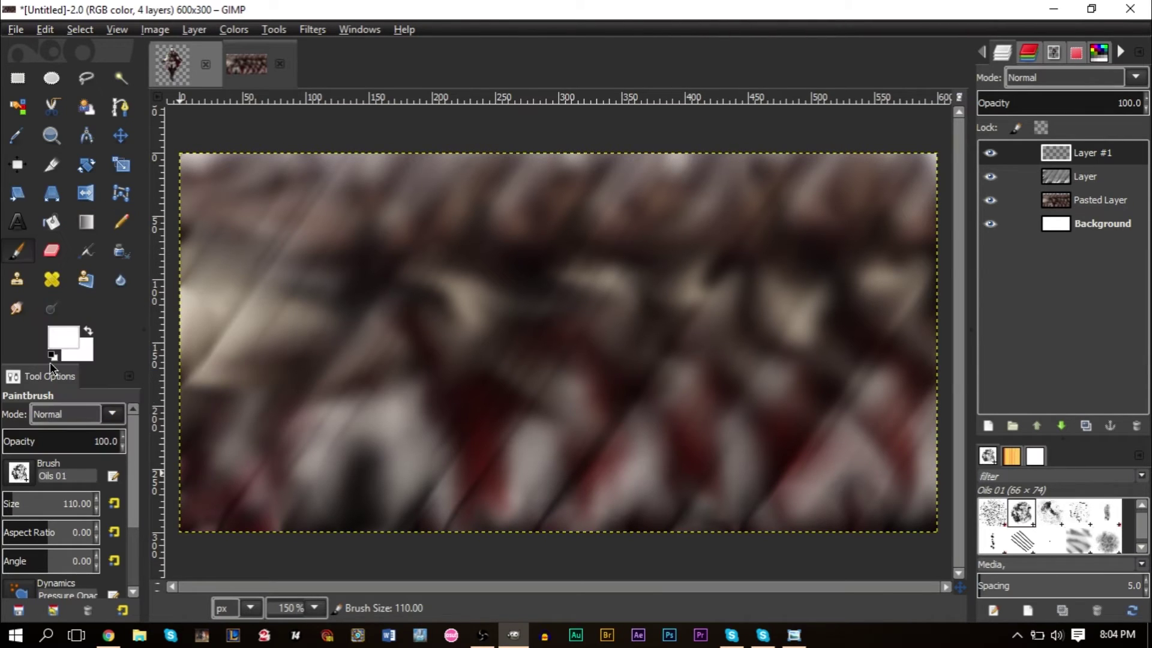
# Paint large white Oils 01 splatters around the canvas edges, undoing the heavy middle band.
pyautogui.click(260, 474)
pyautogui.hotkey('ctrl', 'z')
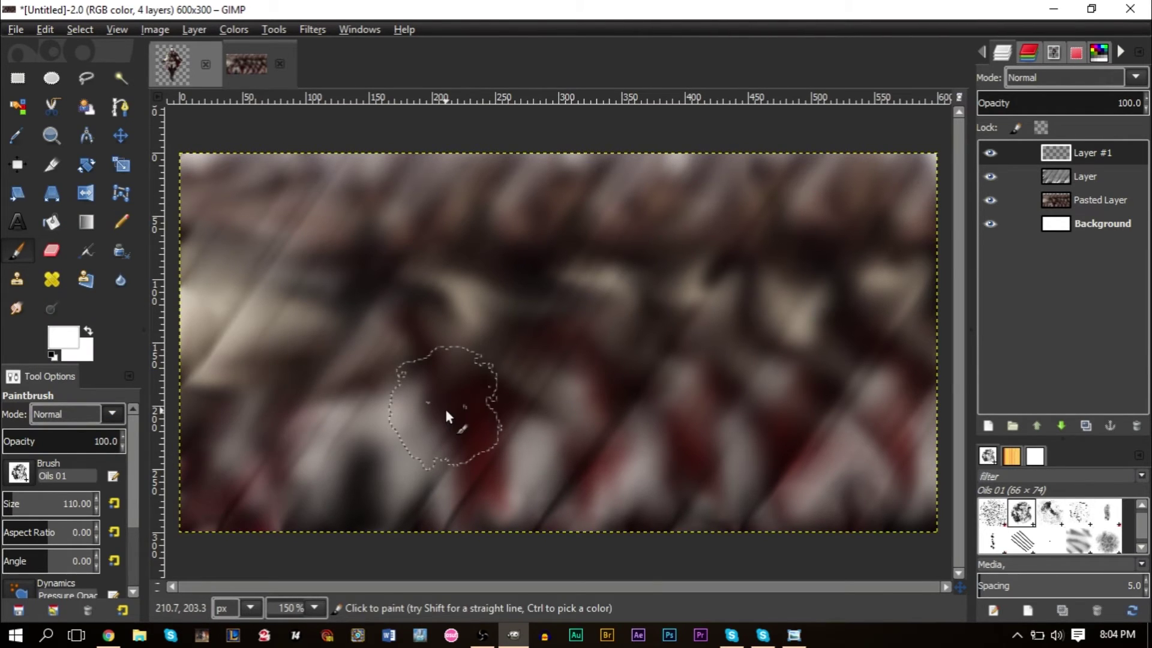
pyautogui.press(']')
pyautogui.press(']')
pyautogui.press(']')
pyautogui.press(']')
pyautogui.press(']')
pyautogui.press(']')
pyautogui.press(']')
pyautogui.press(']')
pyautogui.press(']')
pyautogui.press(']')
pyautogui.press(']')
pyautogui.press(']')
pyautogui.press(']')
pyautogui.press(']')
pyautogui.press(']')
pyautogui.press(']')
pyautogui.press(']')
pyautogui.press(']')
pyautogui.press(']')
pyautogui.press(']')
pyautogui.press(']')
pyautogui.press(']')
pyautogui.press(']')
pyautogui.press(']')
pyautogui.press(']')
pyautogui.press(']')
pyautogui.press(']')
pyautogui.press(']')
pyautogui.press(']')
pyautogui.press(']')
pyautogui.press(']')
pyautogui.press(']')
pyautogui.press(']')
pyautogui.press(']')
pyautogui.press(']')
pyautogui.press(']')
pyautogui.press(']')
pyautogui.click(242, 462)
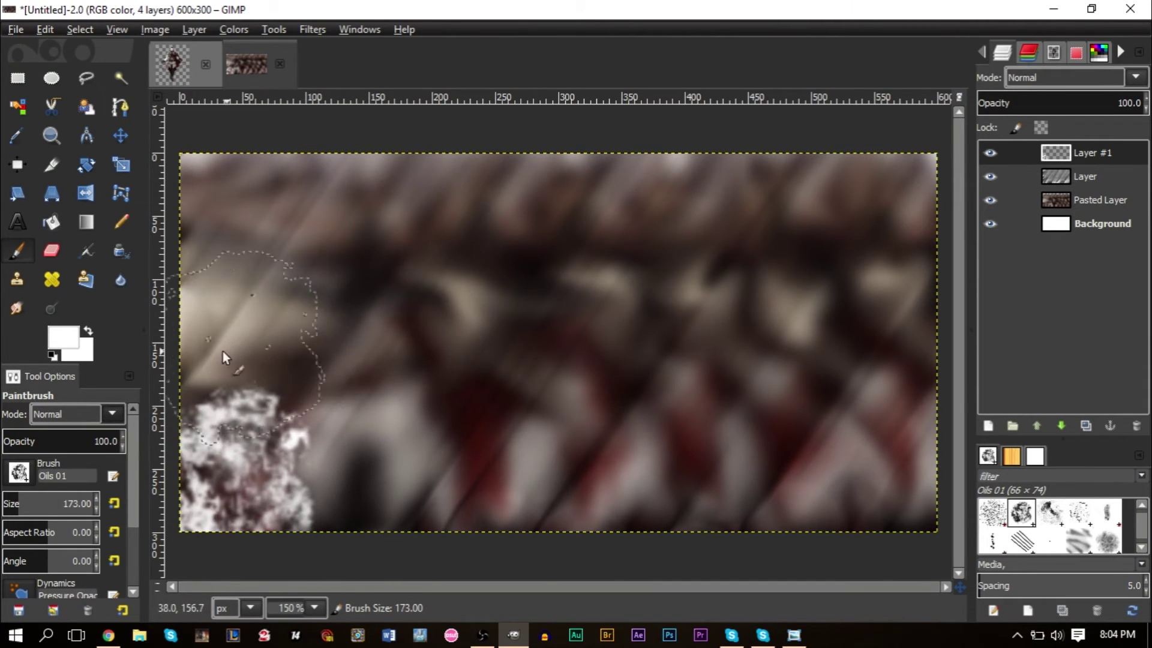
pyautogui.click(201, 367)
pyautogui.click(204, 248)
pyautogui.moveTo(283, 210); pyautogui.dragTo(474, 200)
pyautogui.moveTo(573, 200)
pyautogui.mouseDown()
pyautogui.moveTo(719, 202)
pyautogui.moveTo(630, 316)
pyautogui.moveTo(507, 362)
pyautogui.moveTo(643, 470)
pyautogui.mouseUp()
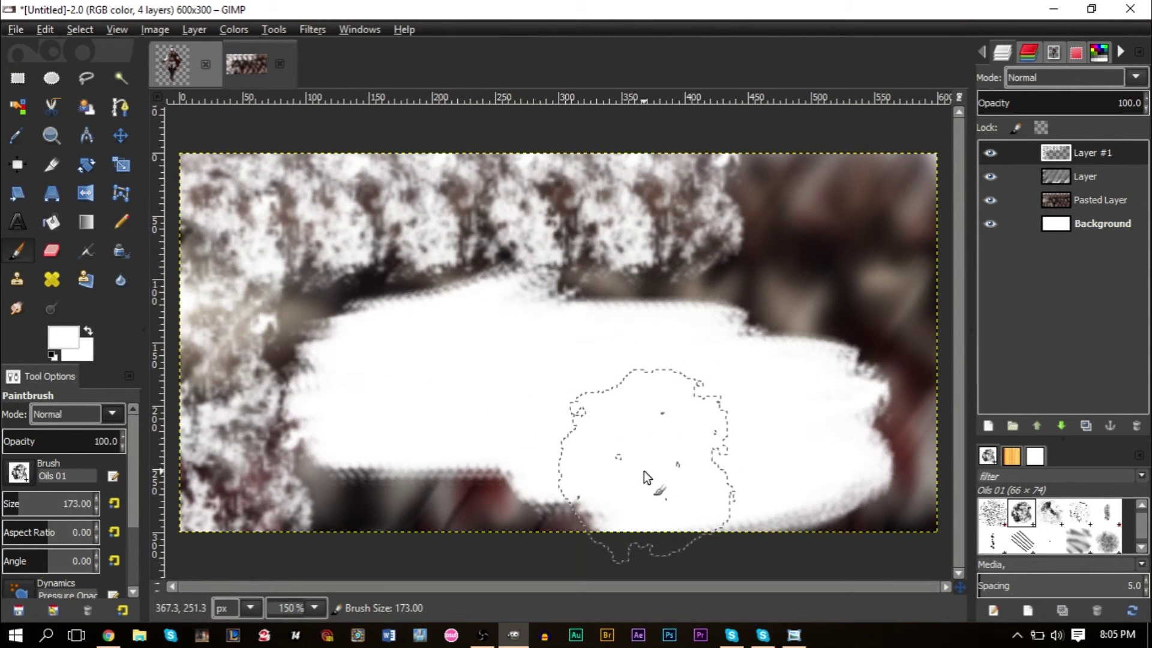
pyautogui.hotkey('ctrl', 'z')
pyautogui.moveTo(927, 214)
pyautogui.mouseDown()
pyautogui.moveTo(885, 520)
pyautogui.moveTo(330, 517)
pyautogui.moveTo(331, 361)
pyautogui.moveTo(416, 338)
pyautogui.moveTo(473, 388)
pyautogui.moveTo(425, 416)
pyautogui.moveTo(589, 431)
pyautogui.moveTo(630, 379)
pyautogui.moveTo(656, 297)
pyautogui.moveTo(737, 307)
pyautogui.moveTo(764, 357)
pyautogui.moveTo(727, 418)
pyautogui.moveTo(612, 523)
pyautogui.moveTo(465, 295)
pyautogui.moveTo(311, 301)
pyautogui.moveTo(407, 284)
pyautogui.moveTo(569, 281)
pyautogui.moveTo(465, 493)
pyautogui.moveTo(302, 493)
pyautogui.moveTo(269, 362)
pyautogui.moveTo(311, 295)
pyautogui.moveTo(514, 225)
pyautogui.moveTo(811, 387)
pyautogui.moveTo(814, 438)
pyautogui.moveTo(701, 243)
pyautogui.moveTo(661, 291)
pyautogui.moveTo(723, 250)
pyautogui.moveTo(723, 273)
pyautogui.moveTo(726, 200)
pyautogui.moveTo(678, 193)
pyautogui.mouseUp()
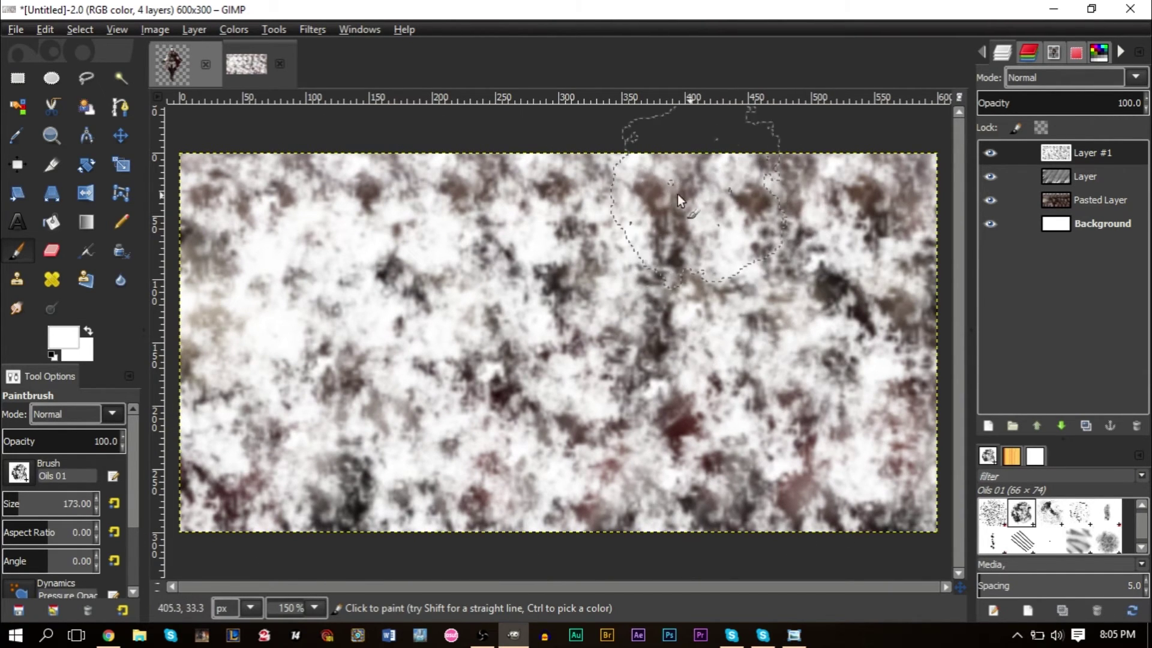
# Colorize Layer #1 dark red with Hue 0, Saturation 39, Lightness -60.
pyautogui.click(232, 29)
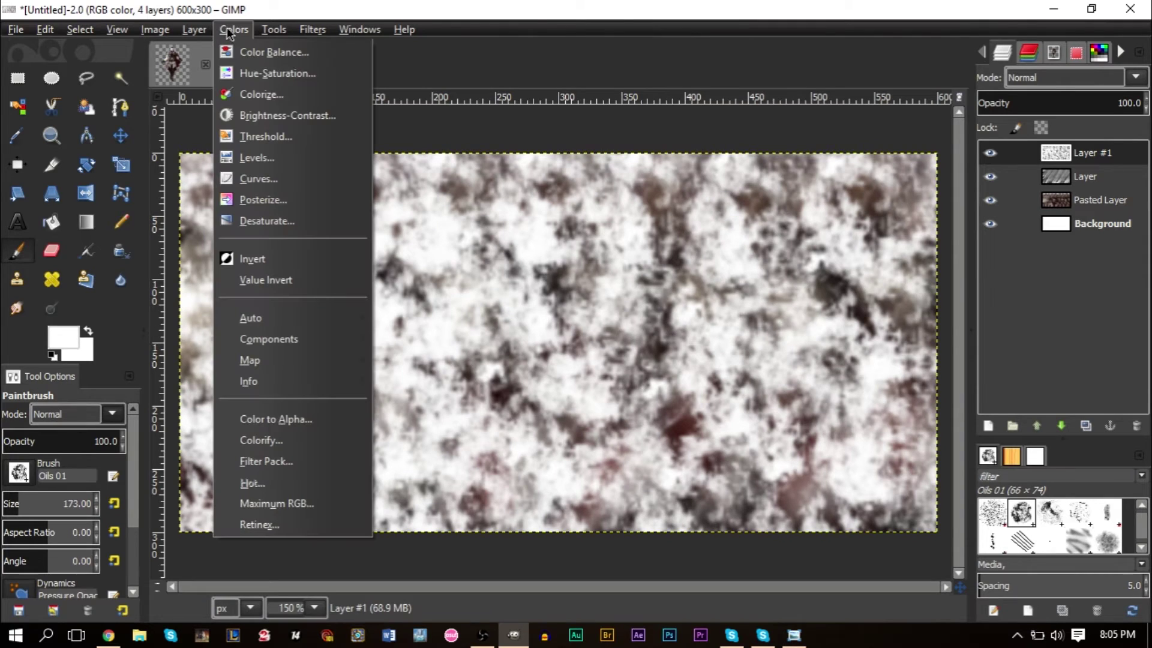
pyautogui.click(262, 94)
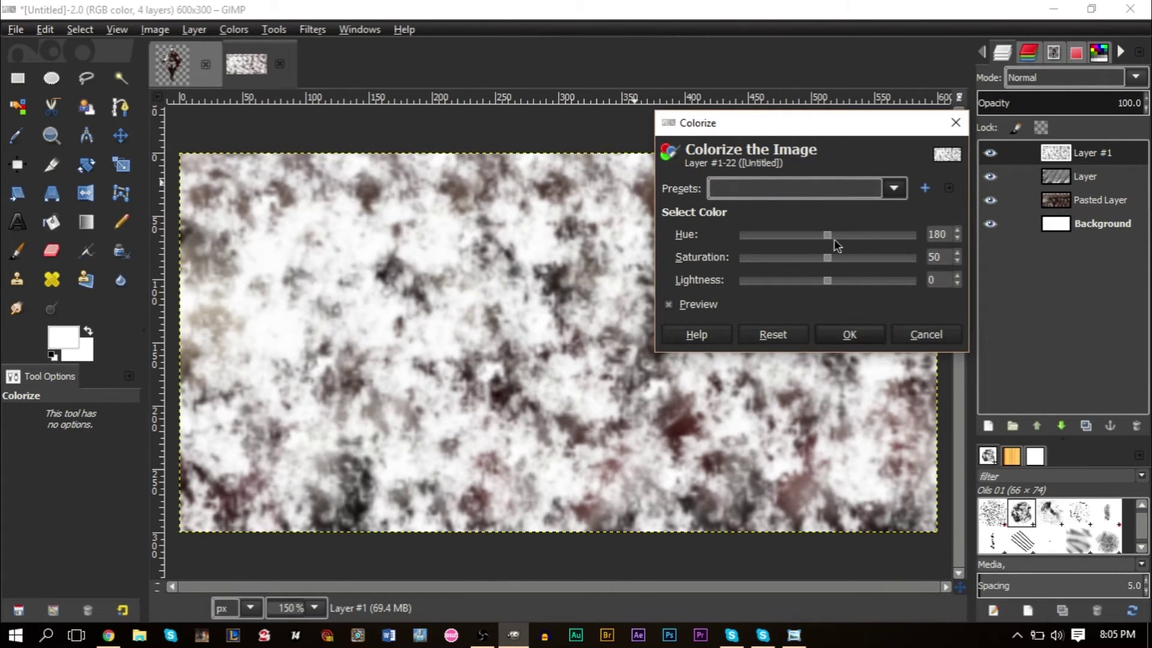
pyautogui.moveTo(828, 258)
pyautogui.mouseDown()
pyautogui.moveTo(787, 259)
pyautogui.moveTo(768, 276)
pyautogui.moveTo(800, 281)
pyautogui.moveTo(845, 260)
pyautogui.mouseUp()
pyautogui.moveTo(797, 291)
pyautogui.mouseDown()
pyautogui.moveTo(780, 290)
pyautogui.moveTo(789, 288)
pyautogui.mouseUp()
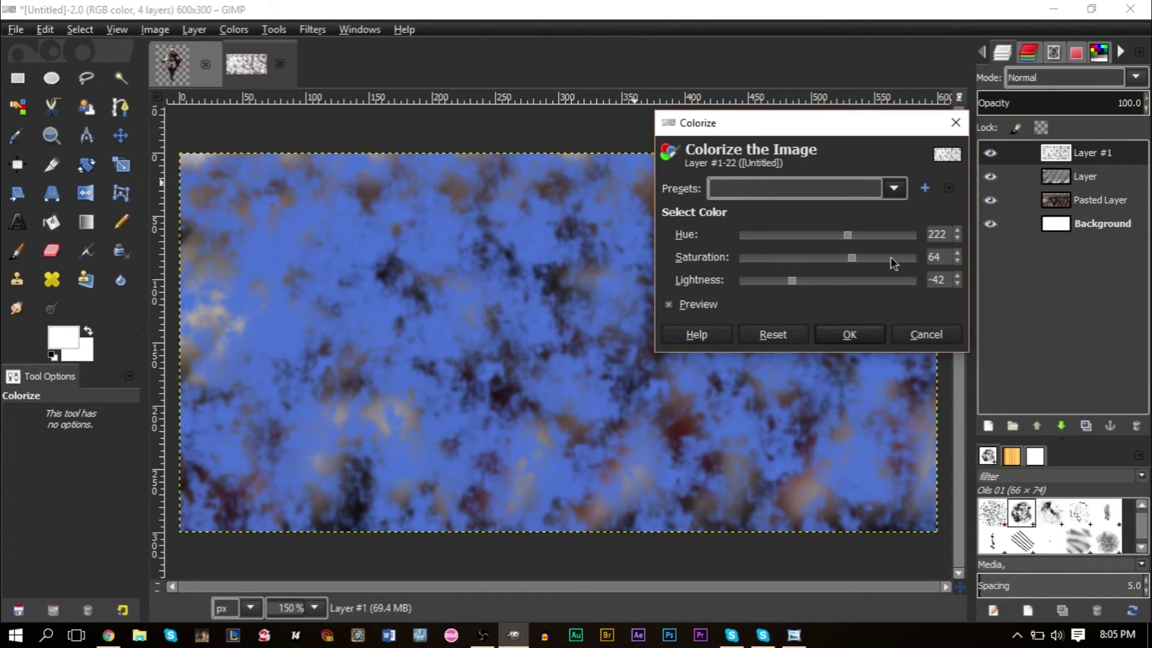
pyautogui.moveTo(863, 265); pyautogui.dragTo(822, 282)
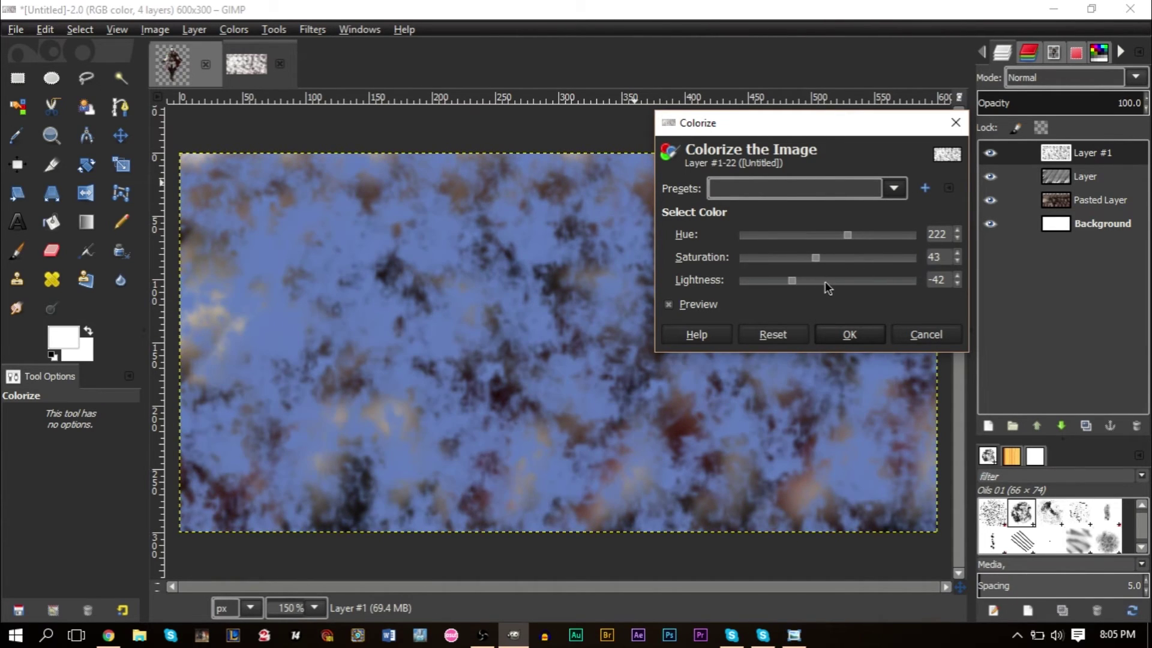
pyautogui.moveTo(849, 238); pyautogui.dragTo(727, 248)
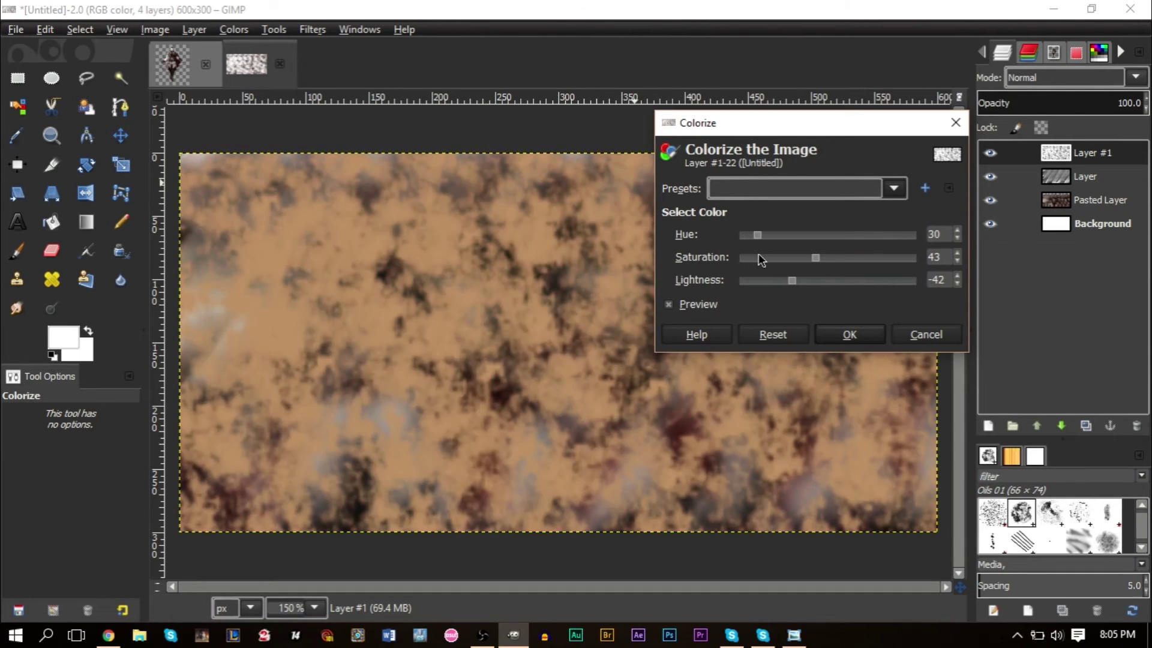
pyautogui.moveTo(819, 258); pyautogui.dragTo(785, 283)
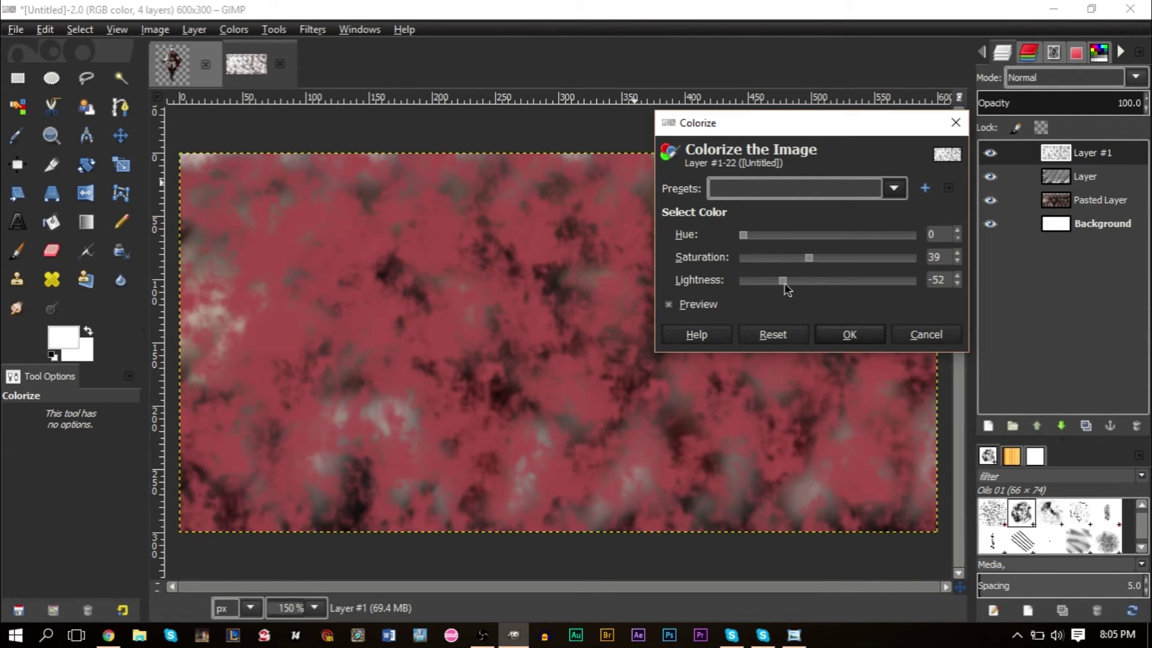
pyautogui.click(830, 337)
# Toggle Layer #1 and the streak layer on and off to compare them.
pyautogui.click(988, 155)
pyautogui.click(980, 178)
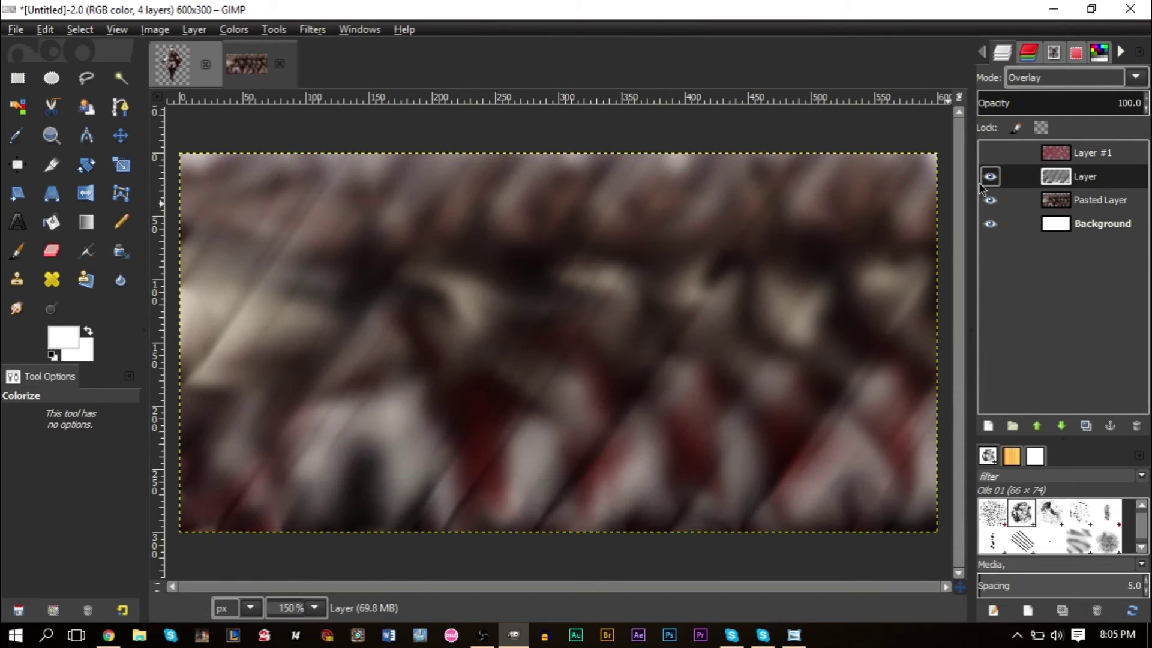
pyautogui.click(990, 176)
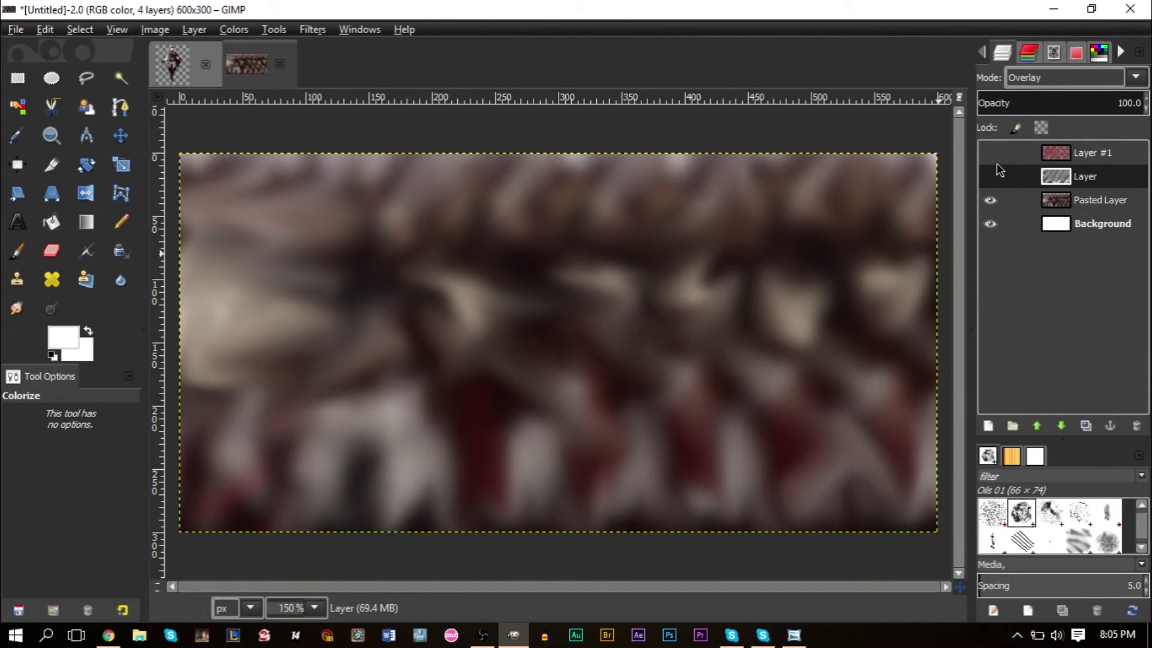
pyautogui.click(991, 153)
pyautogui.click(990, 176)
pyautogui.click(990, 153)
pyautogui.click(990, 153)
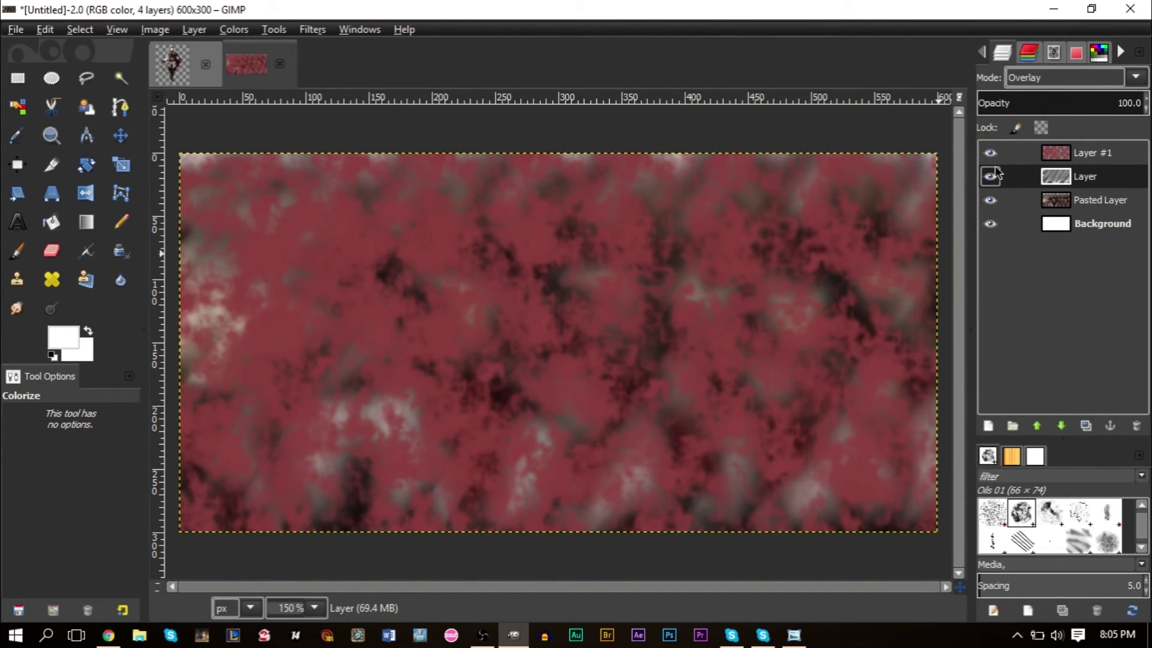
# Set Layer #1 to Overlay blending and compare it against the streak layer.
pyautogui.click(1080, 159)
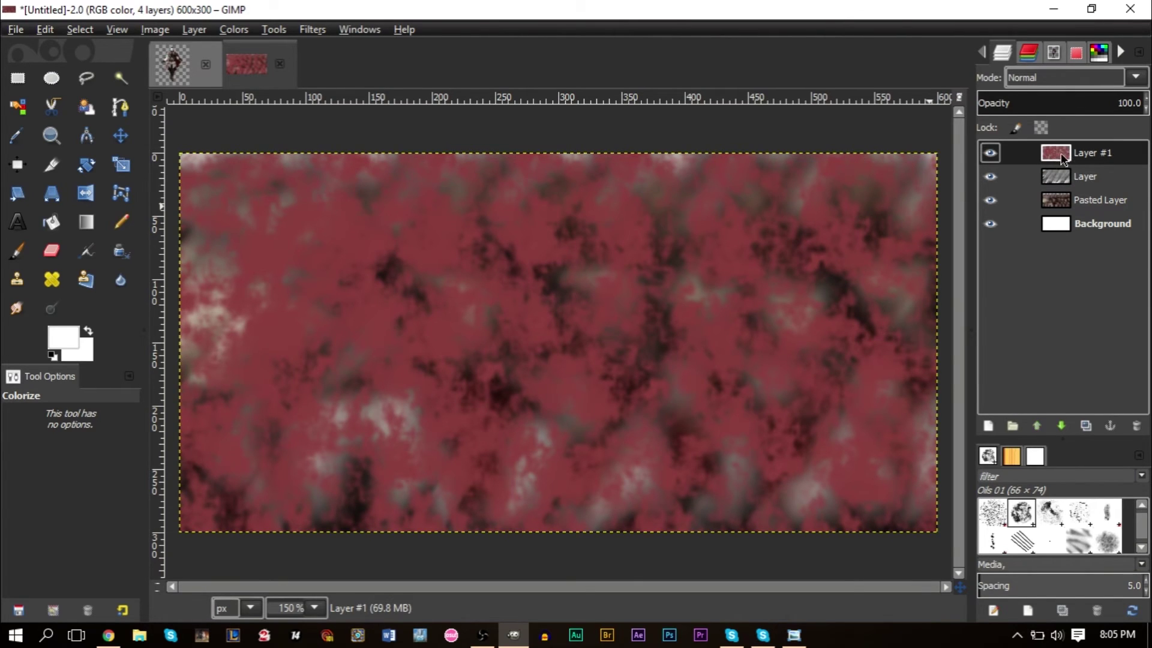
pyautogui.click(1062, 80)
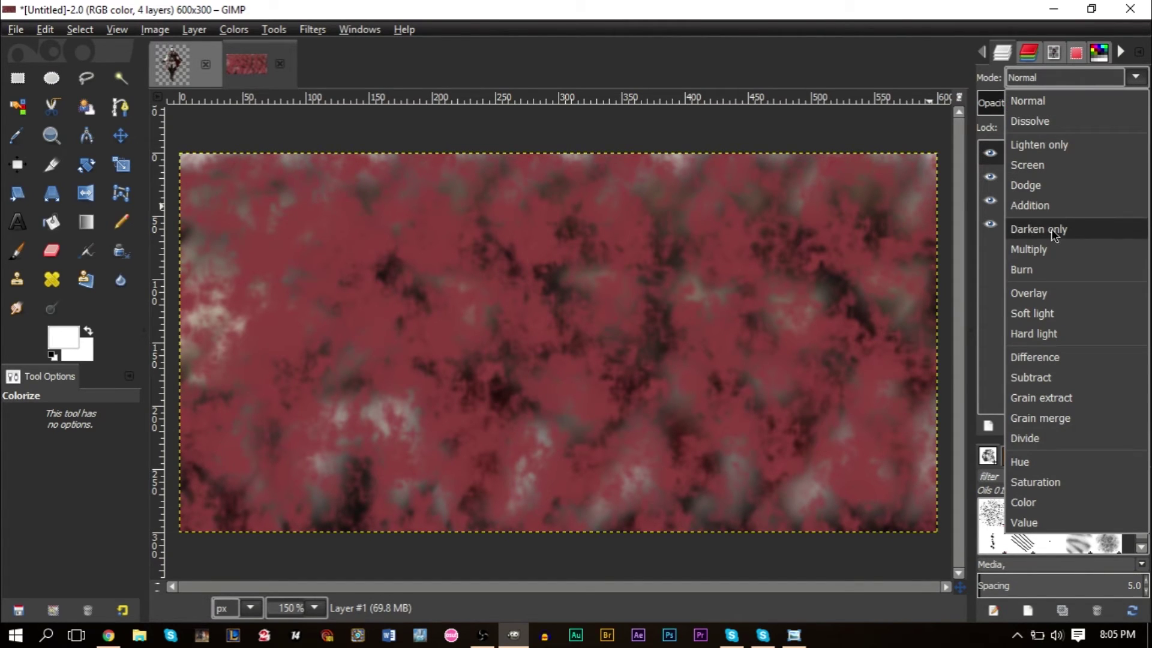
pyautogui.click(1050, 294)
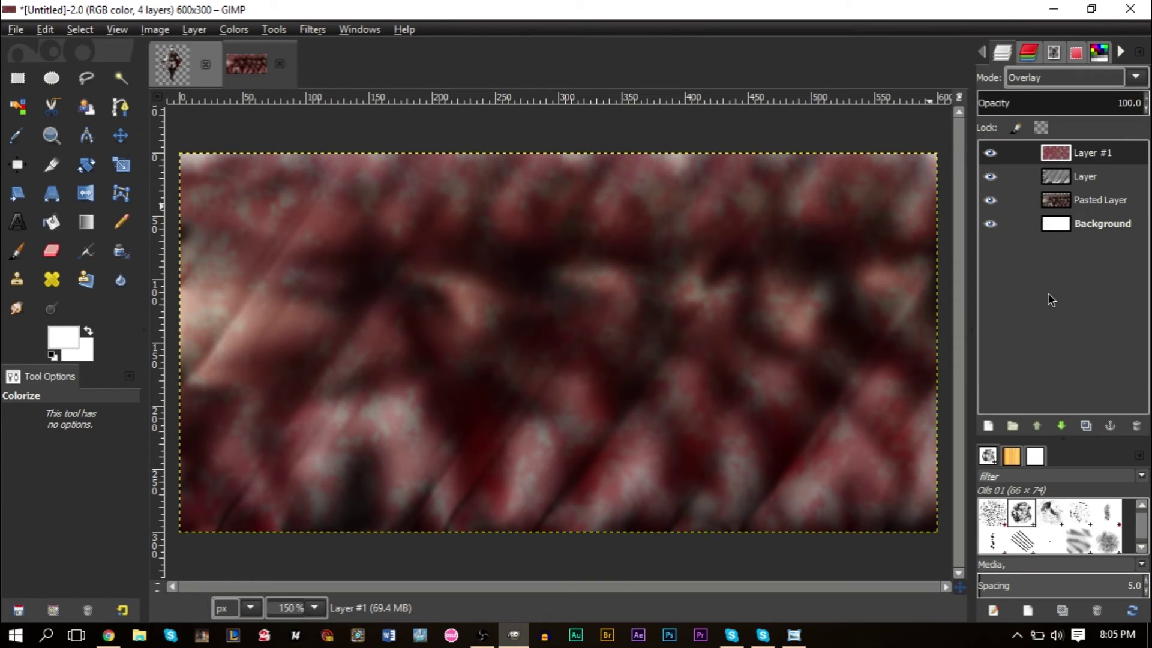
pyautogui.click(989, 176)
pyautogui.click(990, 152)
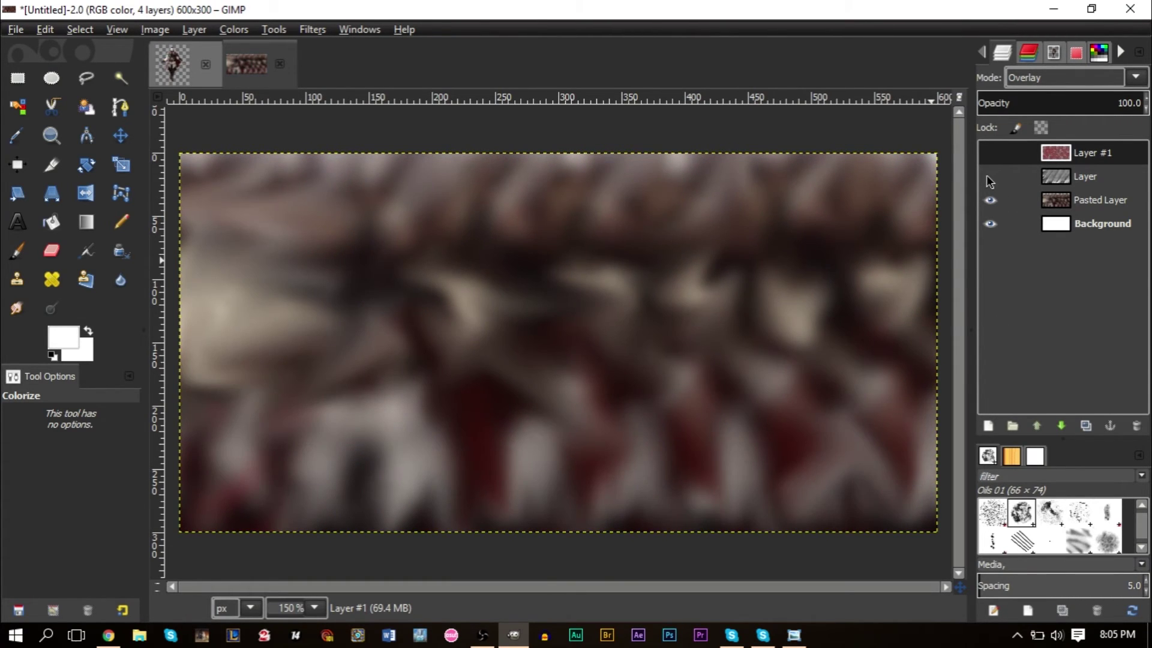
pyautogui.click(990, 177)
pyautogui.click(990, 152)
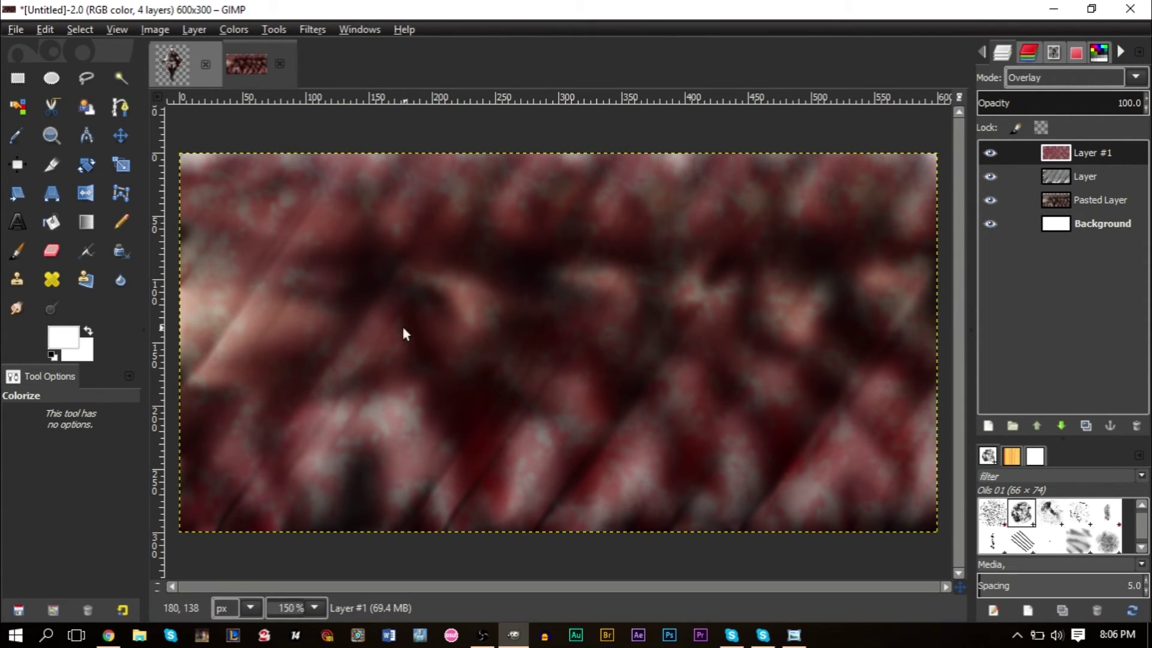
pyautogui.click(1073, 176)
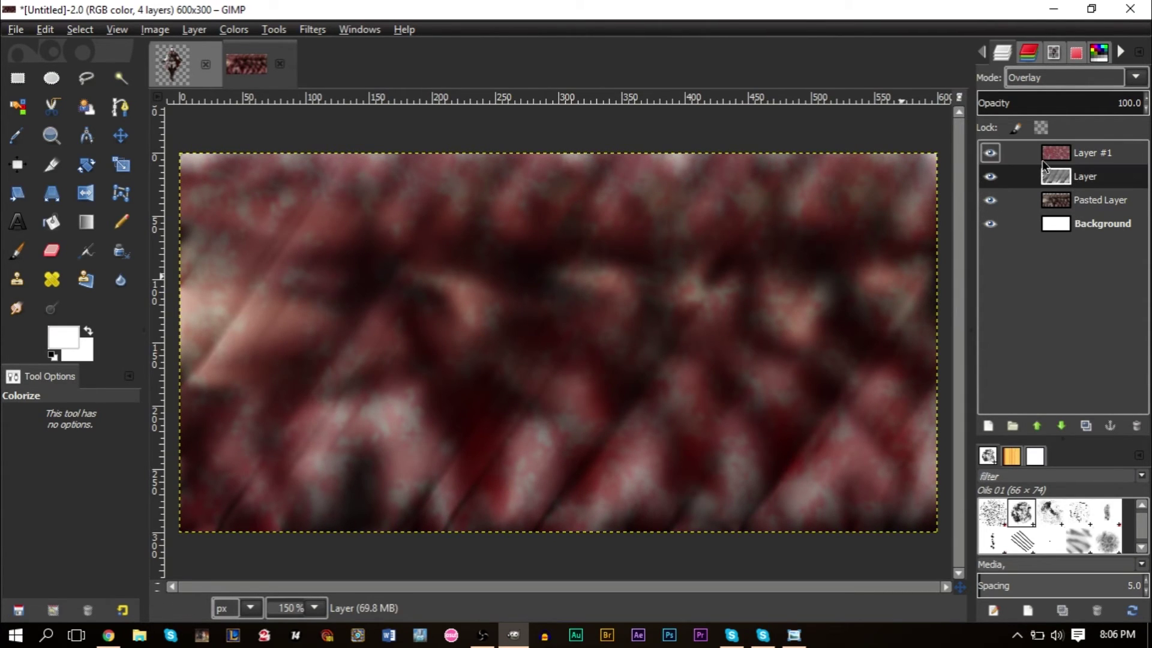
pyautogui.click(1074, 160)
pyautogui.click(1066, 176)
pyautogui.click(1071, 157)
# Duplicate the streak layer and Layer #1, moving both copies to the top of the stack.
pyautogui.click(1074, 176)
pyautogui.rightClick(1074, 177)
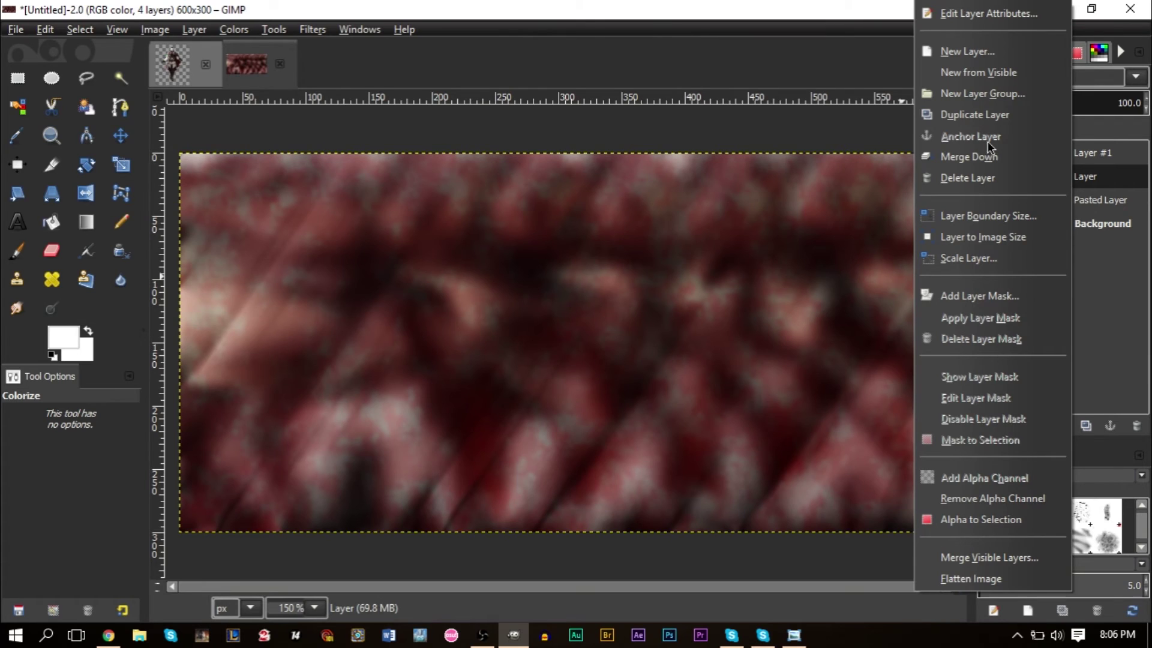
pyautogui.click(984, 115)
pyautogui.moveTo(1078, 180); pyautogui.dragTo(1080, 150)
pyautogui.click(1084, 178)
pyautogui.rightClick(1084, 178)
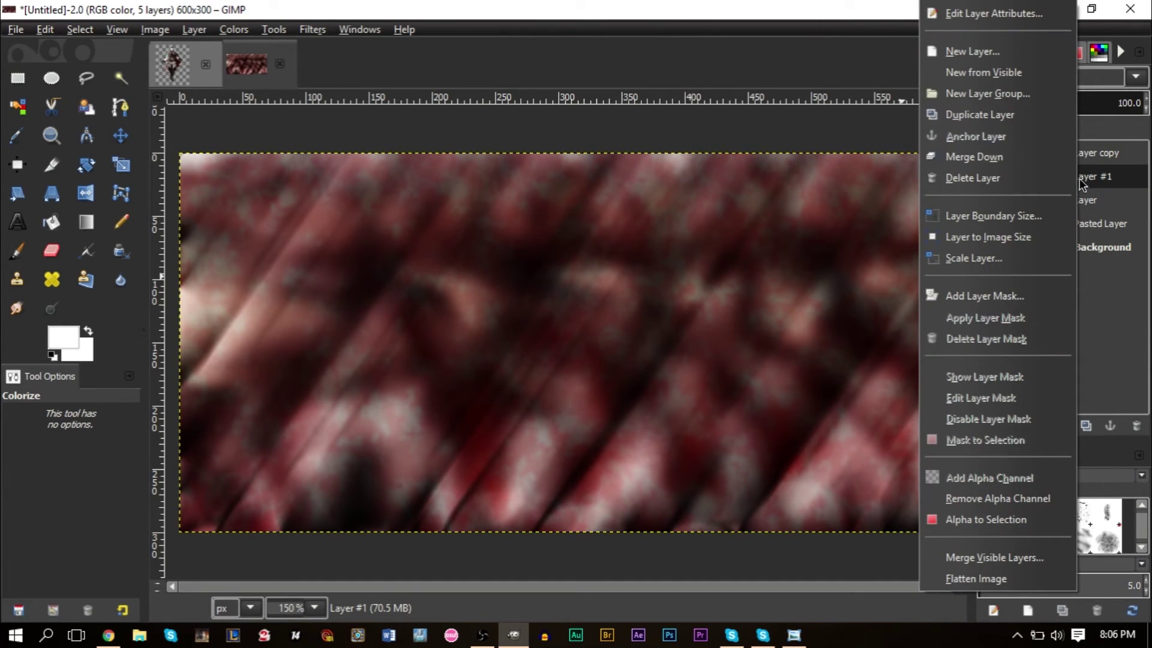
pyautogui.click(988, 116)
pyautogui.moveTo(1091, 176); pyautogui.dragTo(1095, 153)
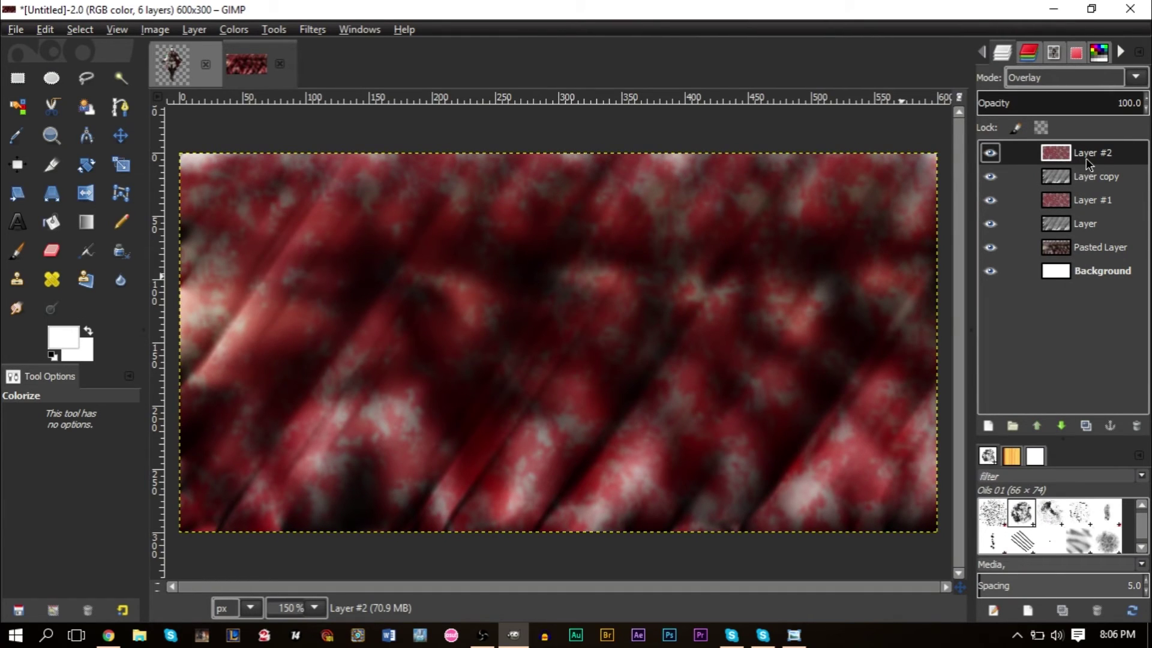
# Colorize Layer #2 brown with Hue 99, Saturation 71, Lightness -59.
pyautogui.click(234, 29)
pyautogui.click(258, 440)
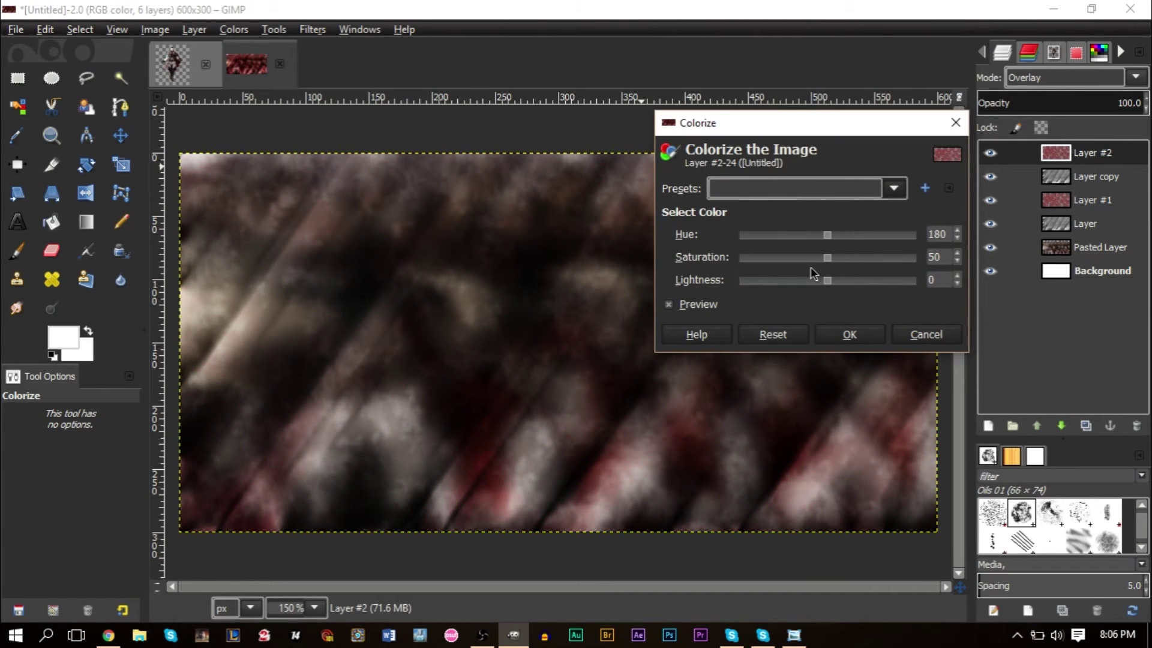
pyautogui.moveTo(828, 281); pyautogui.dragTo(779, 285)
pyautogui.moveTo(829, 257); pyautogui.dragTo(775, 232)
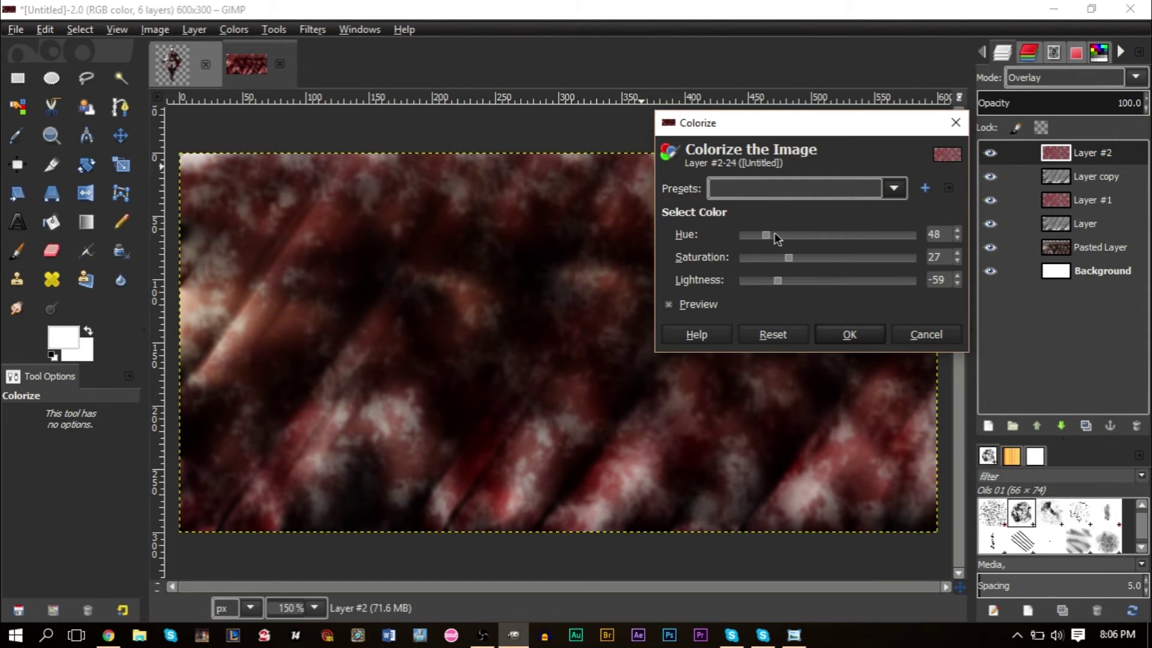
pyautogui.moveTo(867, 242); pyautogui.dragTo(761, 251)
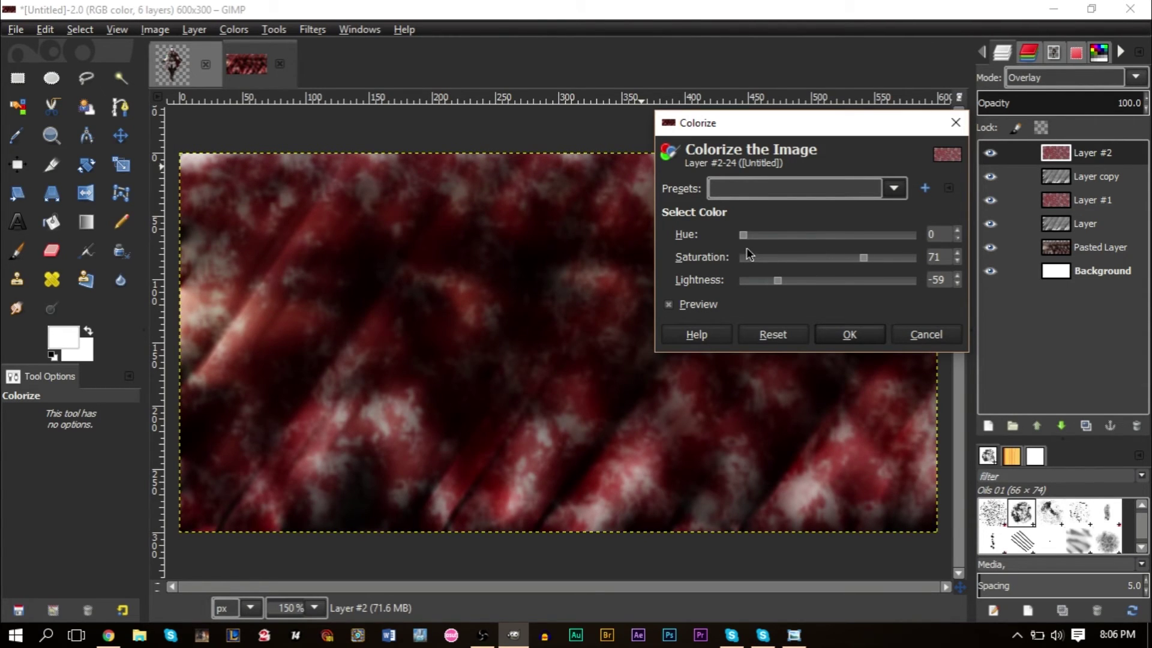
pyautogui.moveTo(758, 242); pyautogui.dragTo(789, 245)
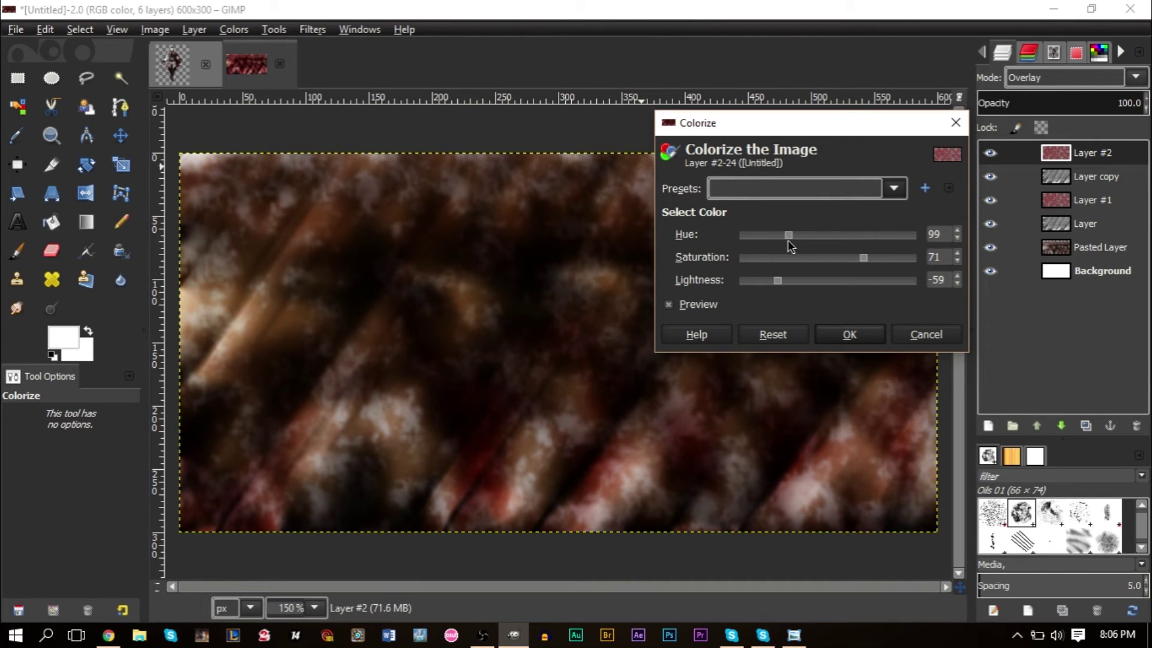
pyautogui.click(862, 335)
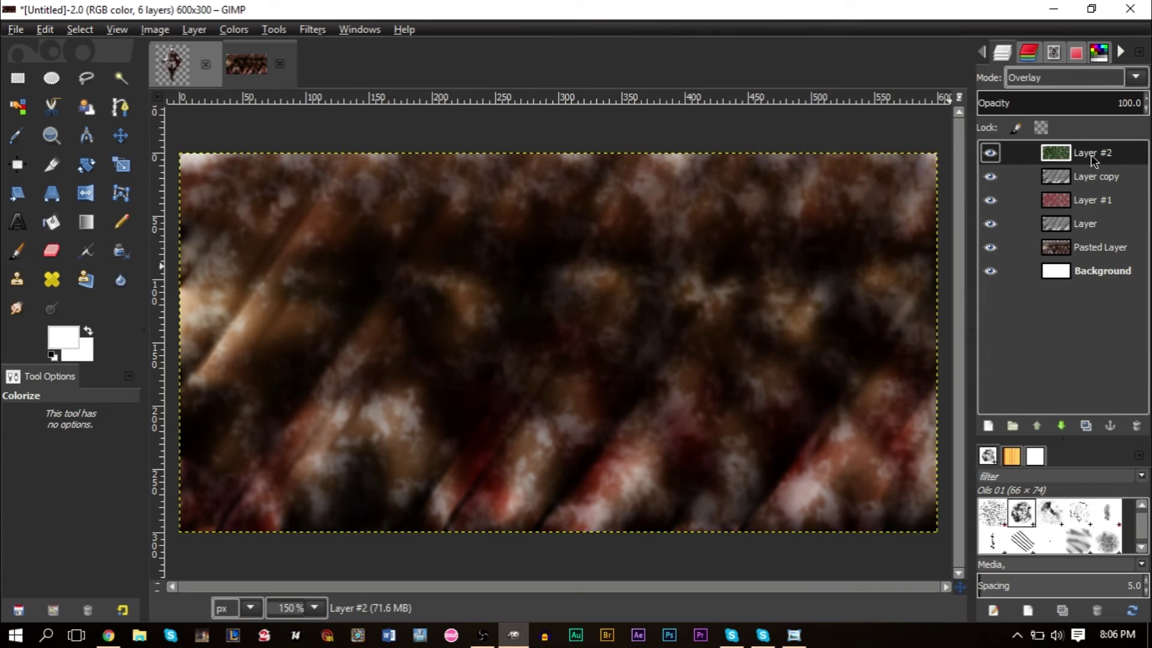
# Merge Layer #2 down, undo the merge, and toggle Layer #2 to compare.
pyautogui.rightClick(1071, 153)
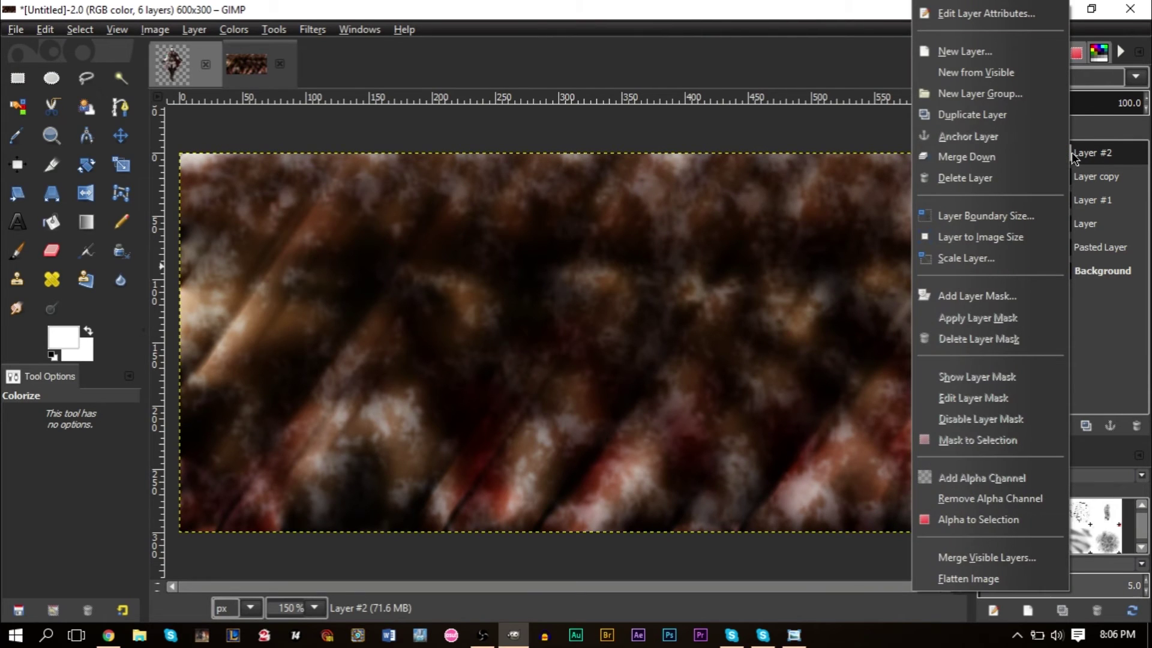
pyautogui.click(1011, 156)
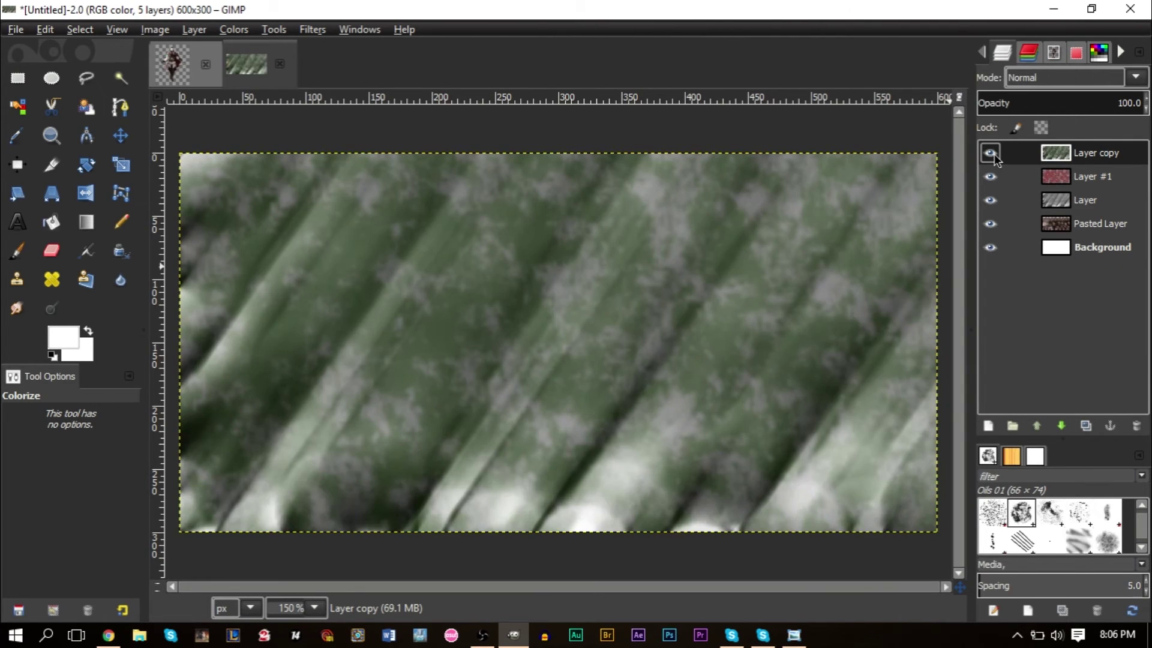
pyautogui.hotkey('ctrl', 'z')
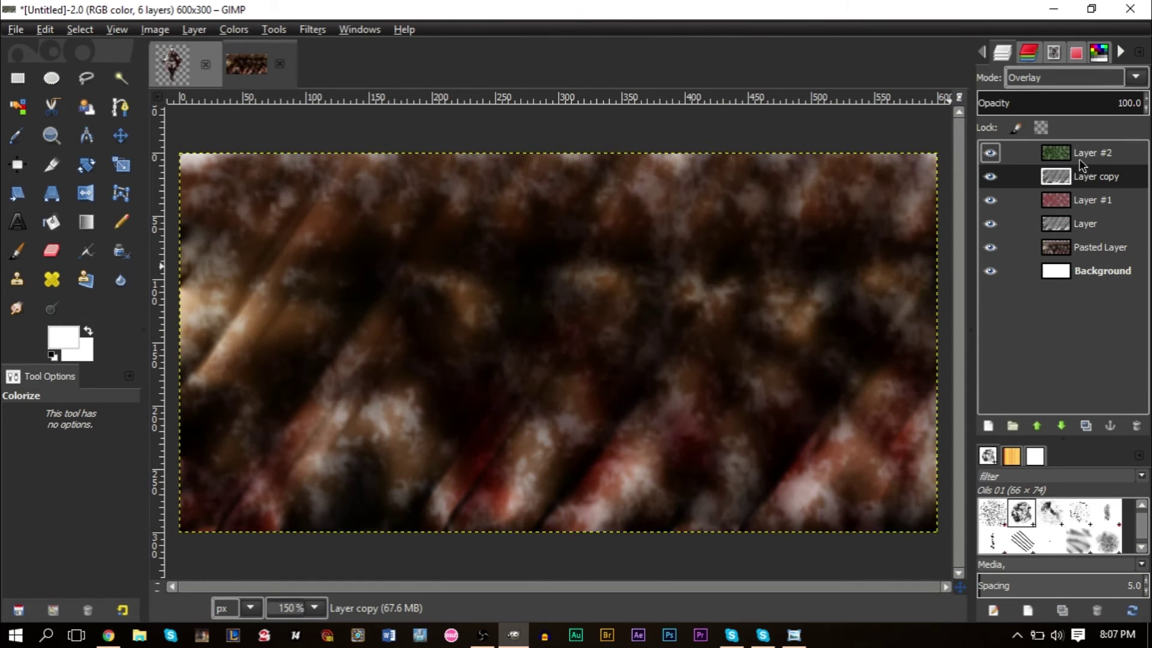
pyautogui.click(992, 153)
pyautogui.click(992, 152)
pyautogui.click(992, 152)
pyautogui.click(992, 152)
pyautogui.click(992, 152)
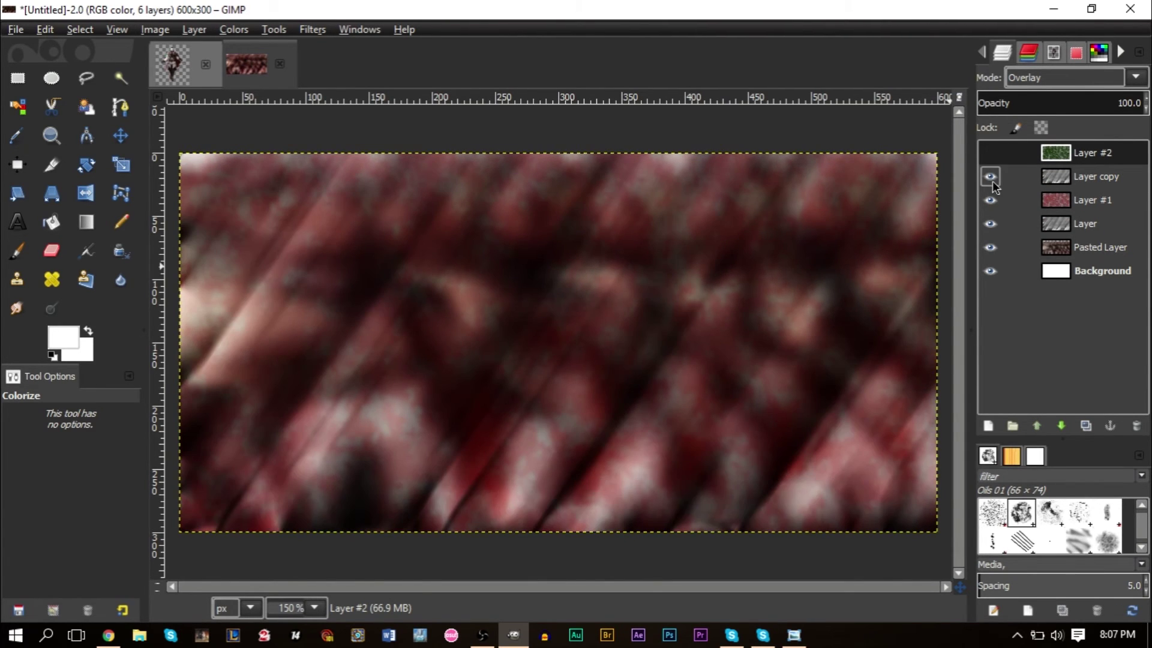
# Delete Layer #2 and set Layer copy's opacity to 50.
pyautogui.rightClick(1046, 156)
pyautogui.click(936, 177)
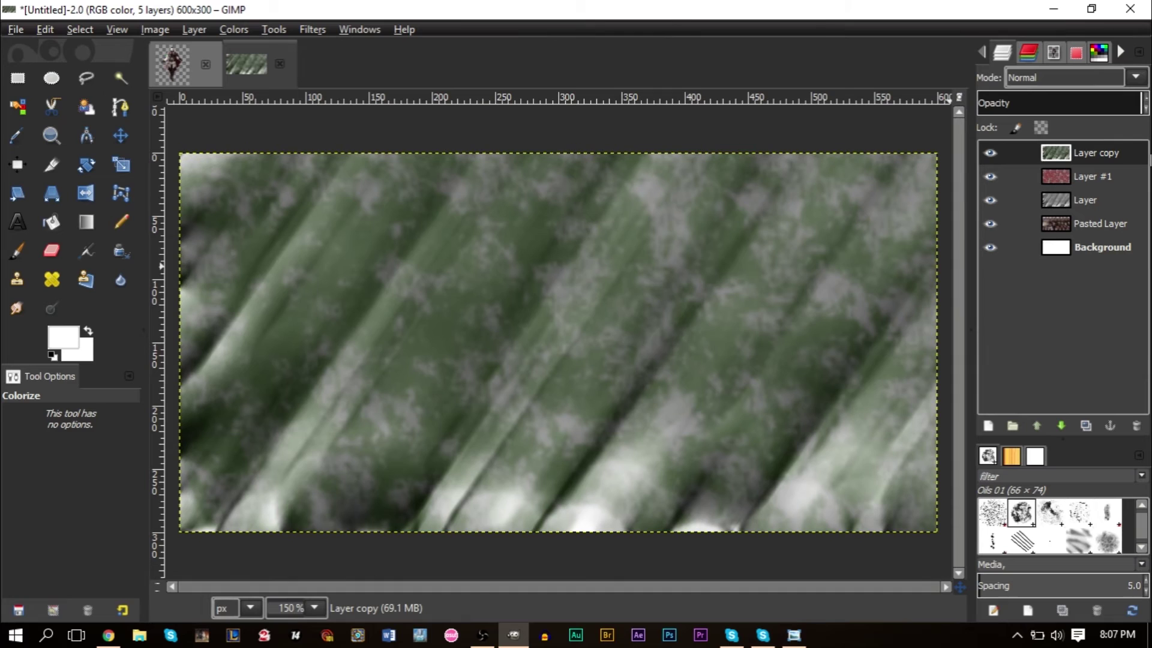
pyautogui.press('Return')
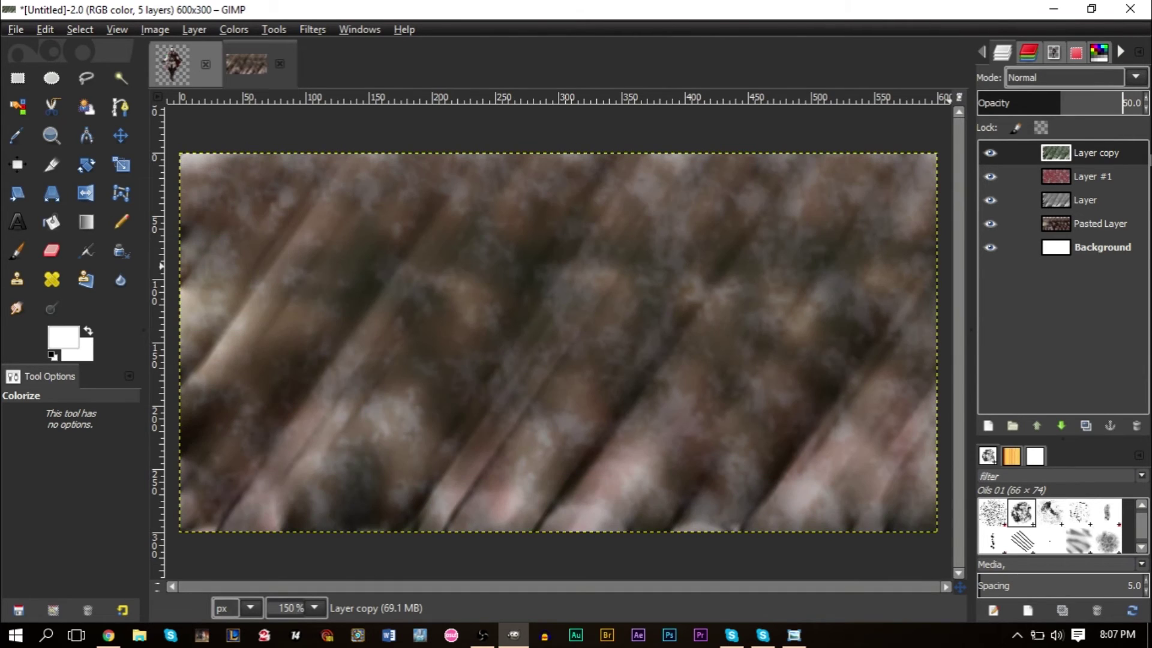
# Toggle Layer copy's visibility to compare the 50% texture against the background.
pyautogui.click(1114, 249)
pyautogui.click(1102, 160)
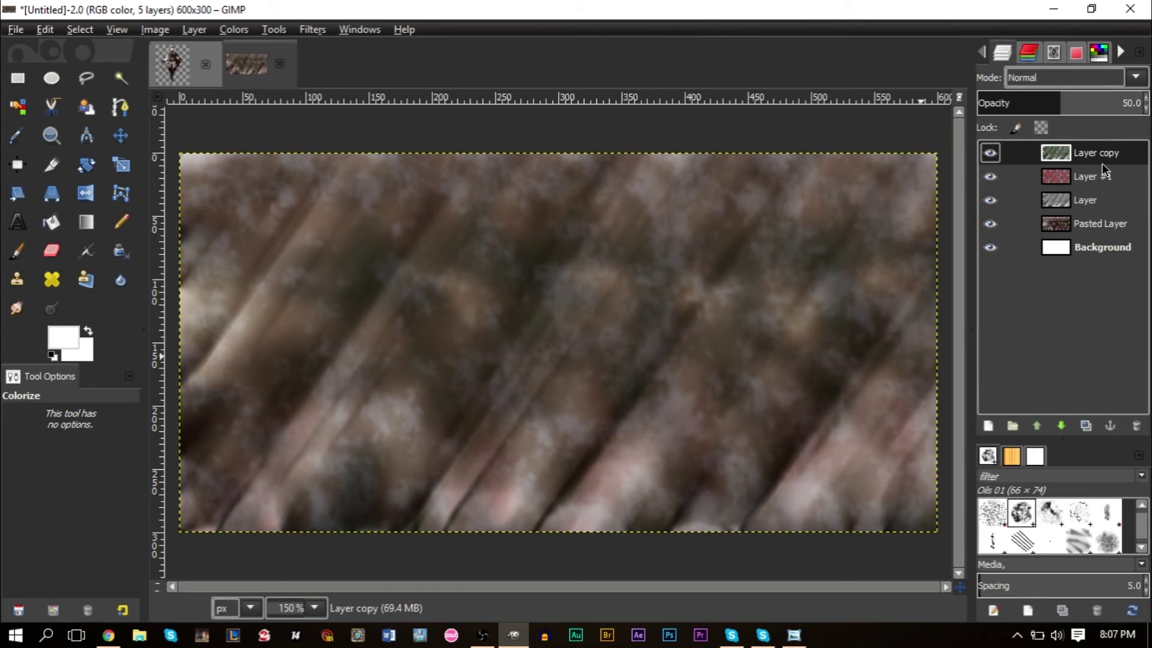
pyautogui.click(990, 154)
pyautogui.click(990, 153)
pyautogui.click(990, 154)
pyautogui.click(990, 154)
pyautogui.click(991, 154)
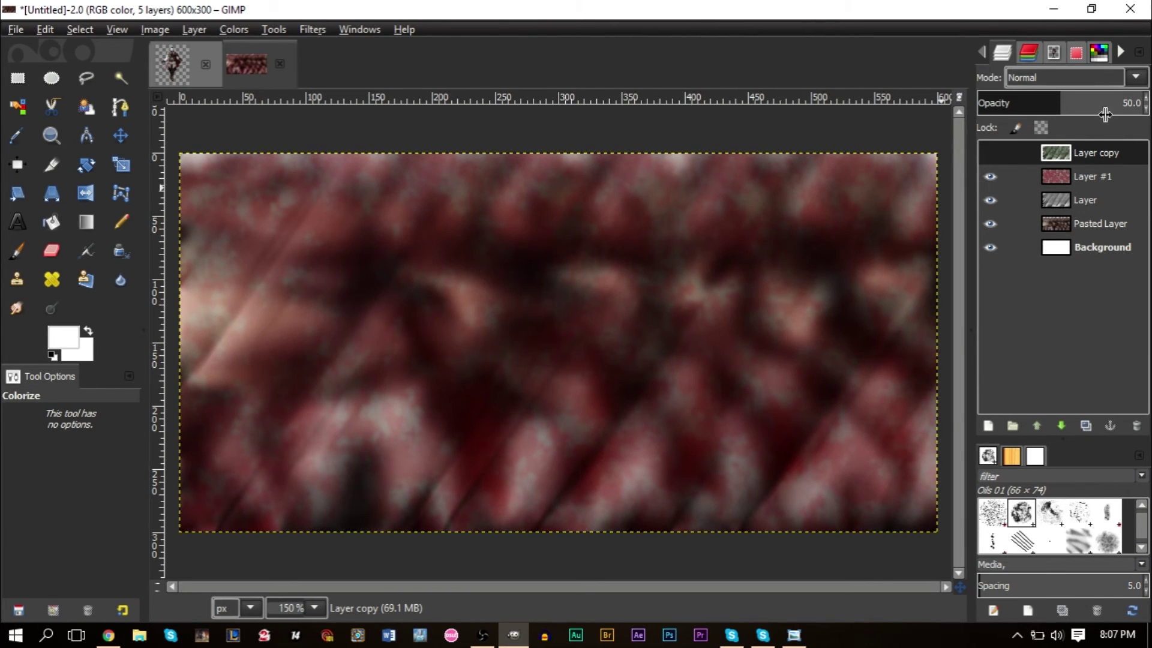
pyautogui.click(991, 154)
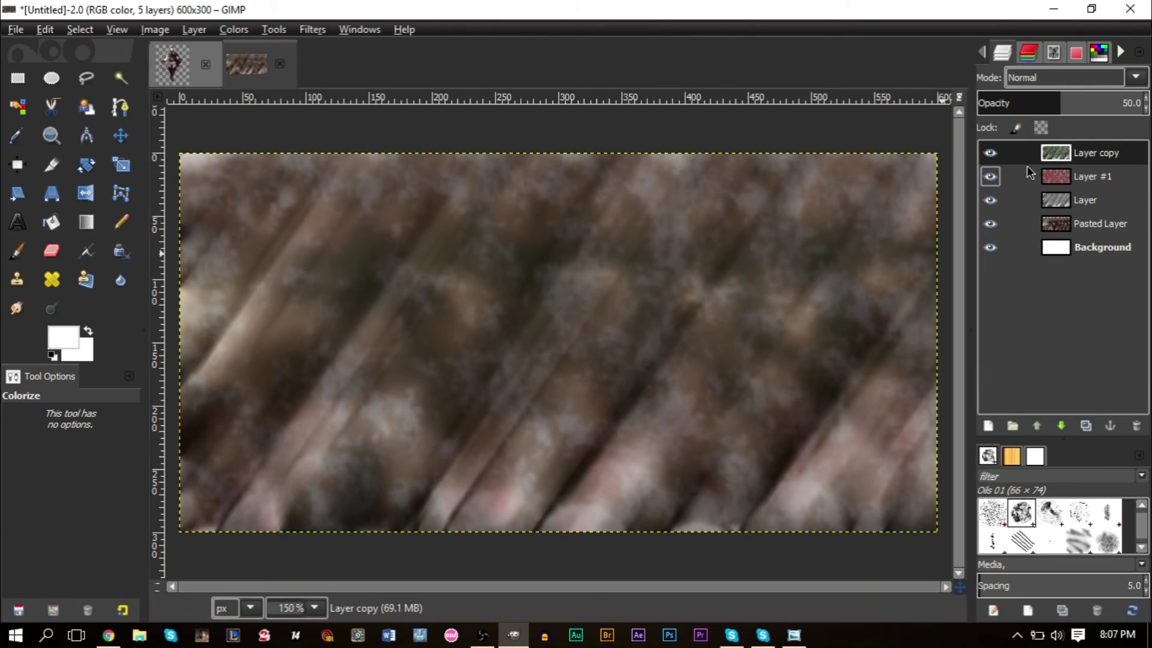
pyautogui.click(990, 154)
pyautogui.click(991, 154)
# Copy the Ezio figure and paste it into the banner as a new layer.
pyautogui.click(173, 68)
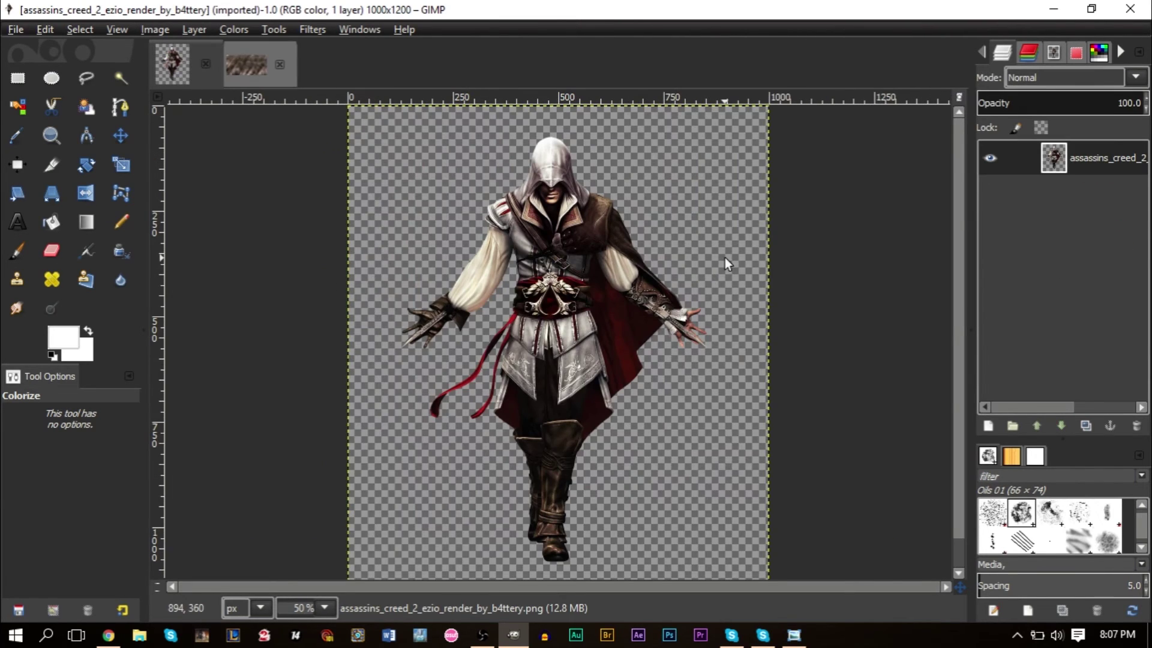
pyautogui.hotkey('ctrl', 'c')
pyautogui.click(243, 68)
pyautogui.hotkey('ctrl', 'v')
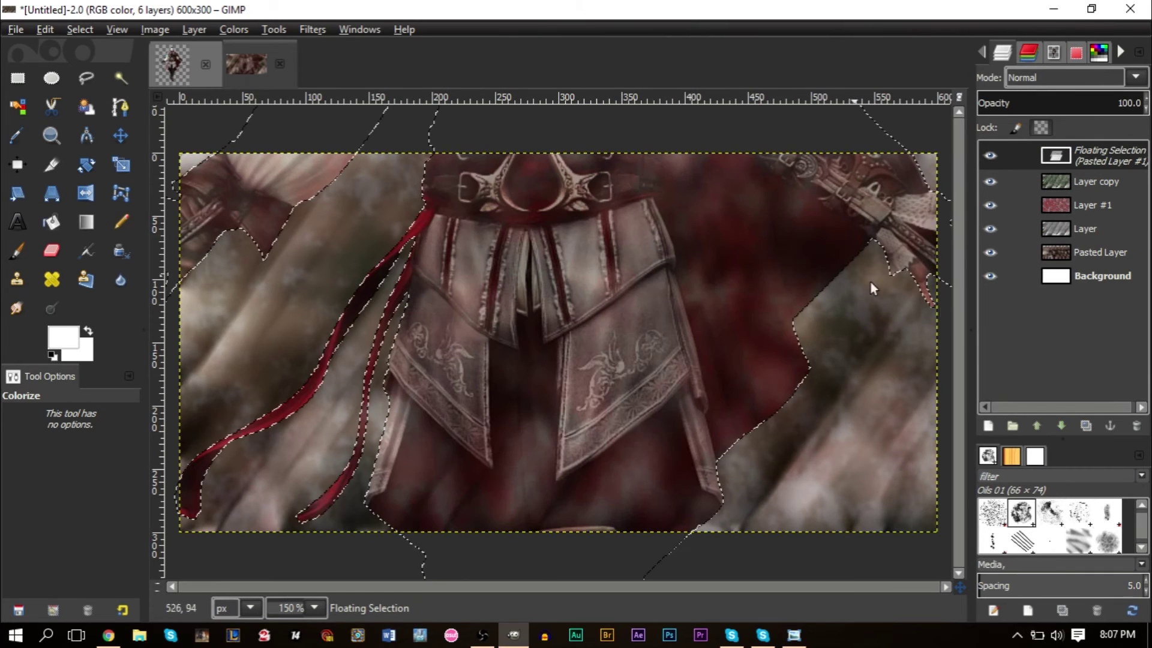
pyautogui.click(988, 426)
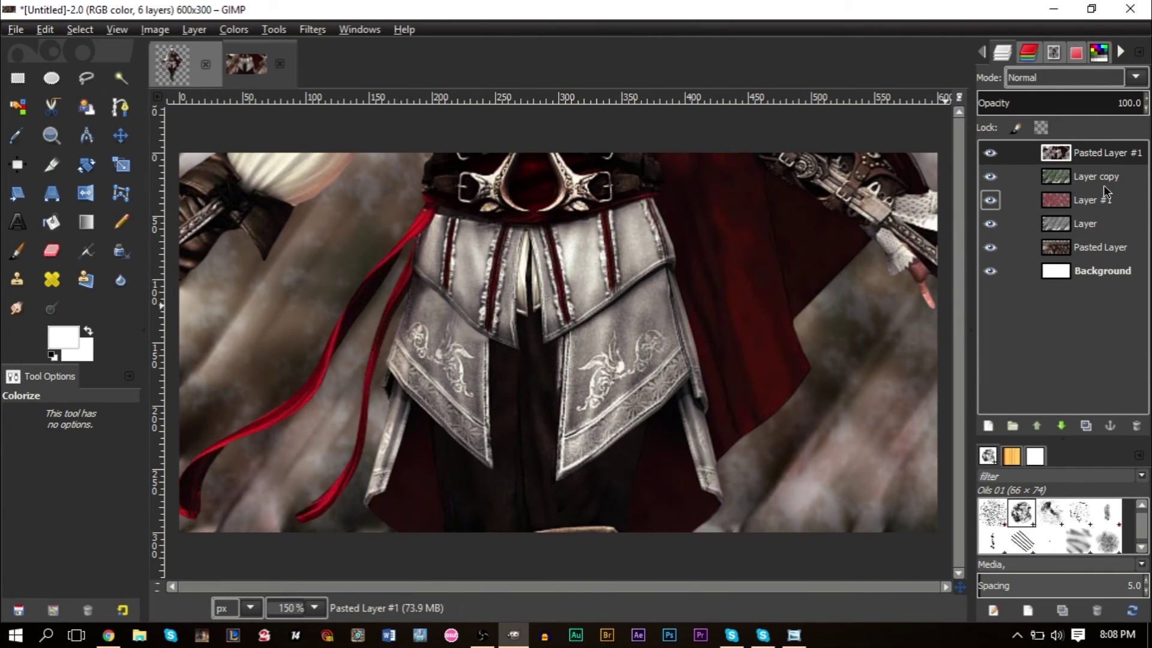
# Enlarge the pasted Ezio layer and move it up and right.
pyautogui.click(121, 136)
pyautogui.moveTo(534, 335); pyautogui.dragTo(557, 361)
pyautogui.click(120, 165)
pyautogui.moveTo(474, 327); pyautogui.dragTo(827, 601)
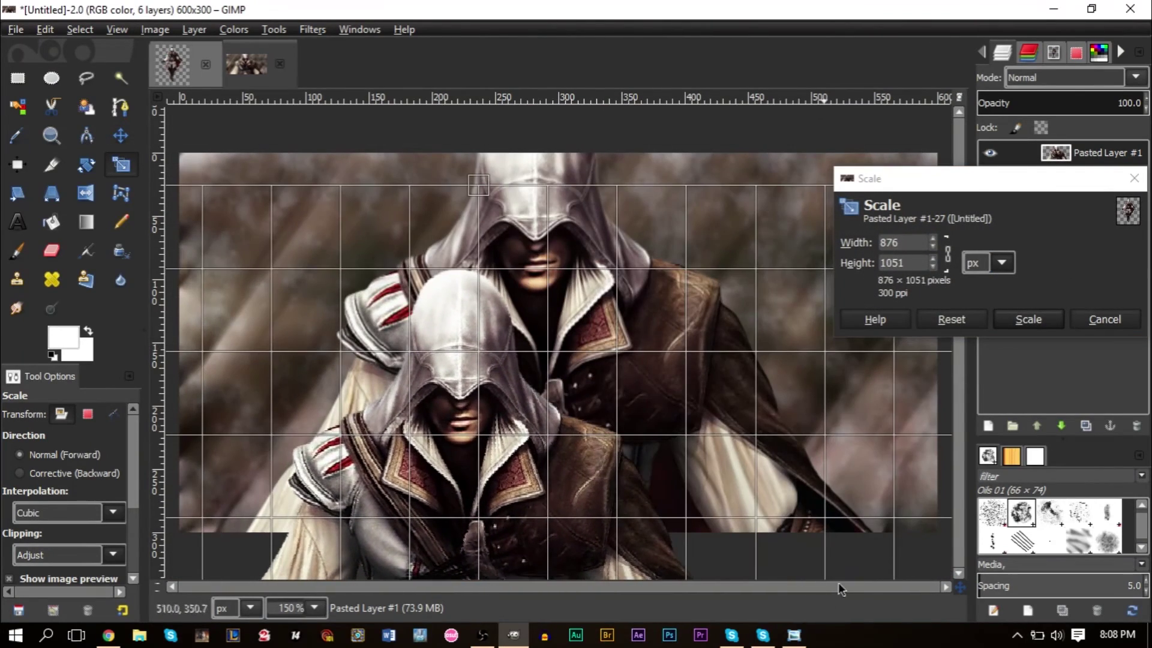
pyautogui.click(1028, 320)
pyautogui.press('m')
pyautogui.moveTo(451, 416); pyautogui.dragTo(539, 182)
# Shrink the Ezio layer to 725×870, place his head at the top, and centre it horizontally.
pyautogui.hotkey('shift', 's')
pyautogui.click(467, 343)
pyautogui.moveTo(467, 343); pyautogui.dragTo(223, 119)
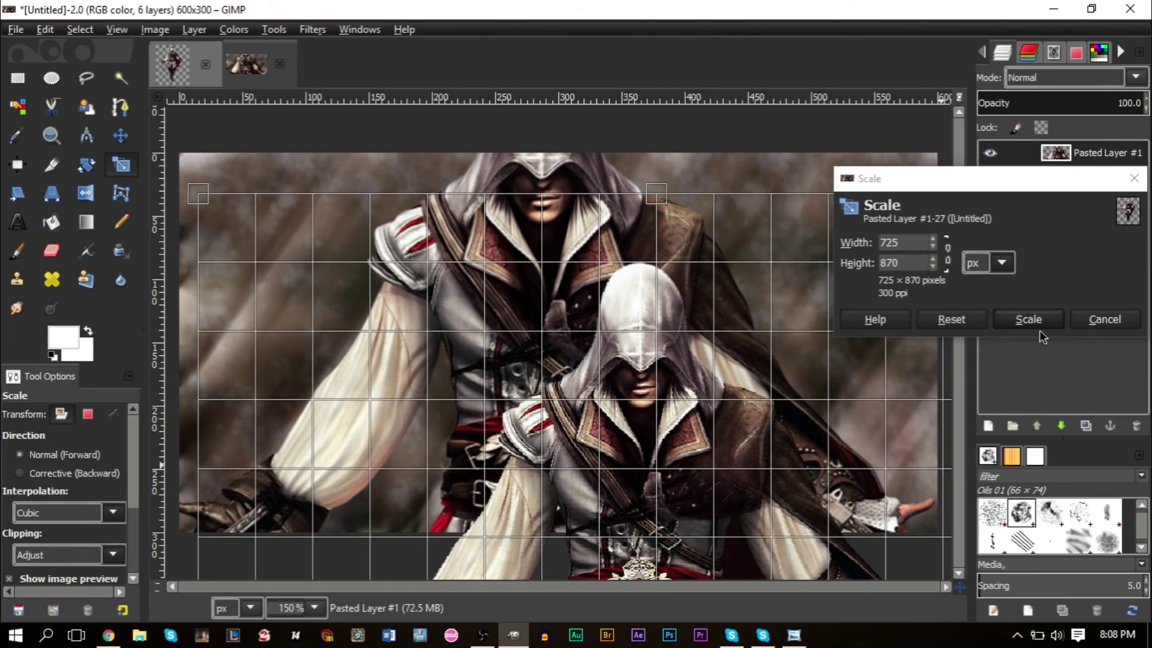
pyautogui.click(1029, 319)
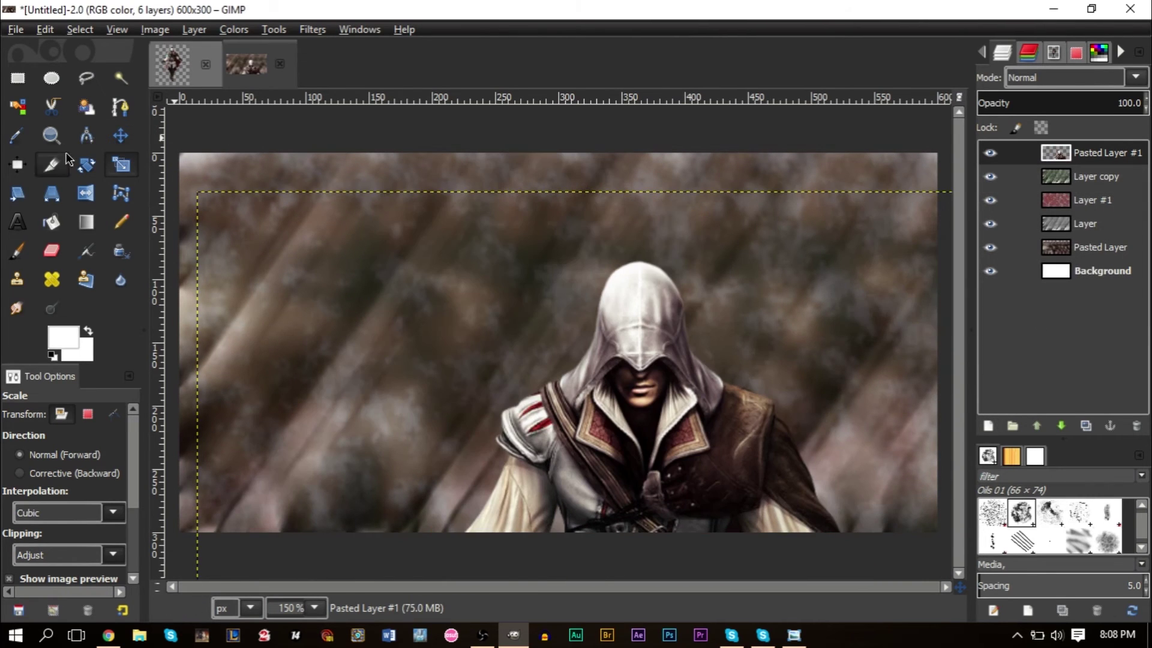
pyautogui.click(134, 142)
pyautogui.moveTo(631, 413); pyautogui.dragTo(571, 294)
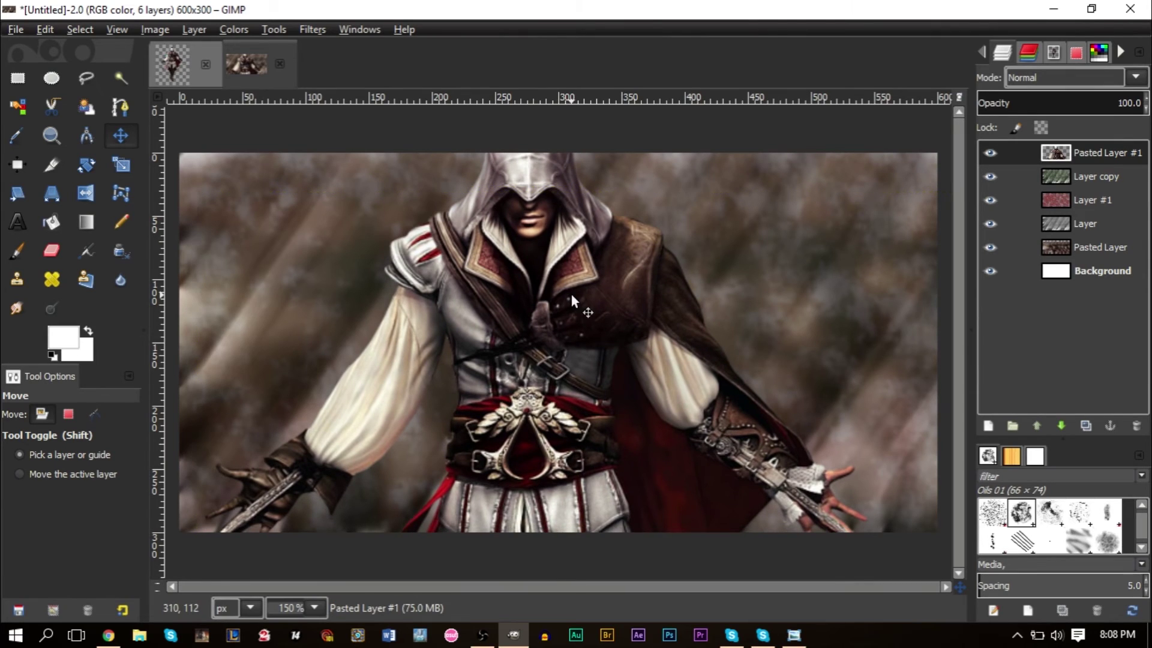
pyautogui.click(17, 167)
pyautogui.click(549, 315)
pyautogui.click(70, 485)
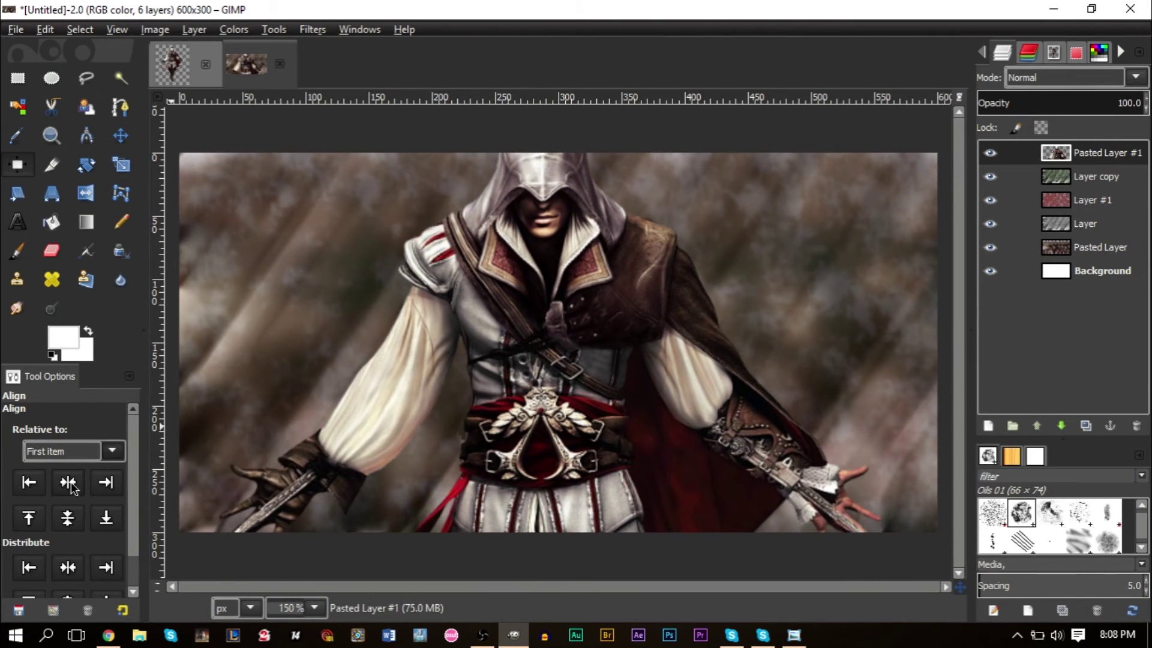
# Nudge the Ezio figure slightly down and set Pasted Layer #1 to Screen mode.
pyautogui.click(121, 135)
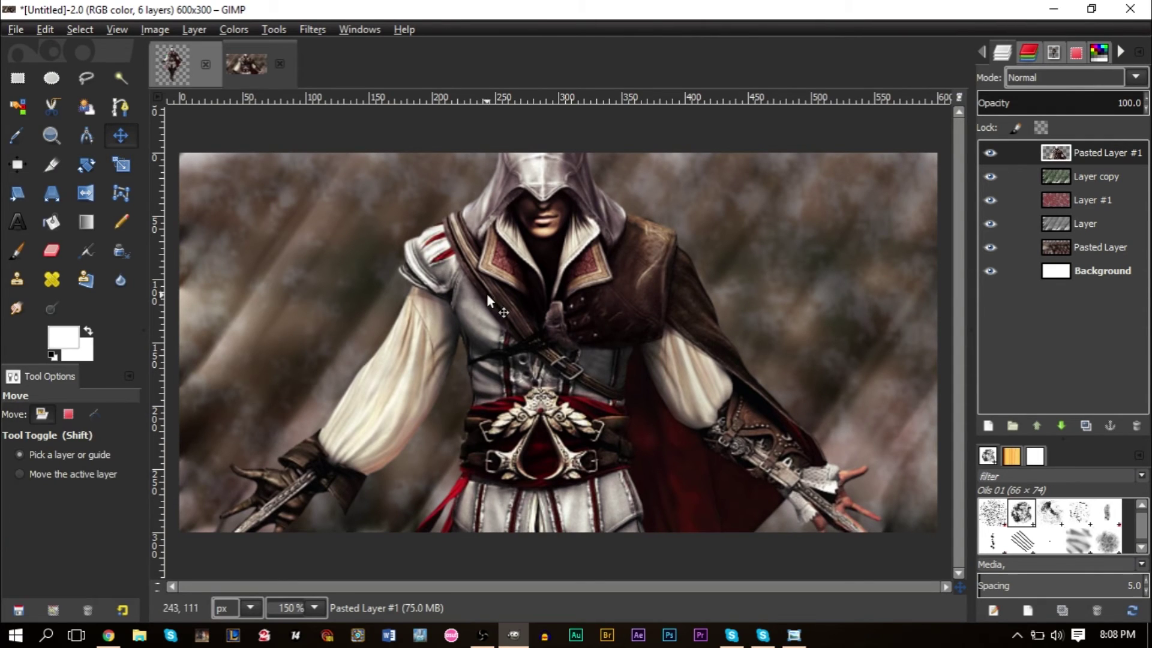
pyautogui.moveTo(505, 298); pyautogui.dragTo(506, 304)
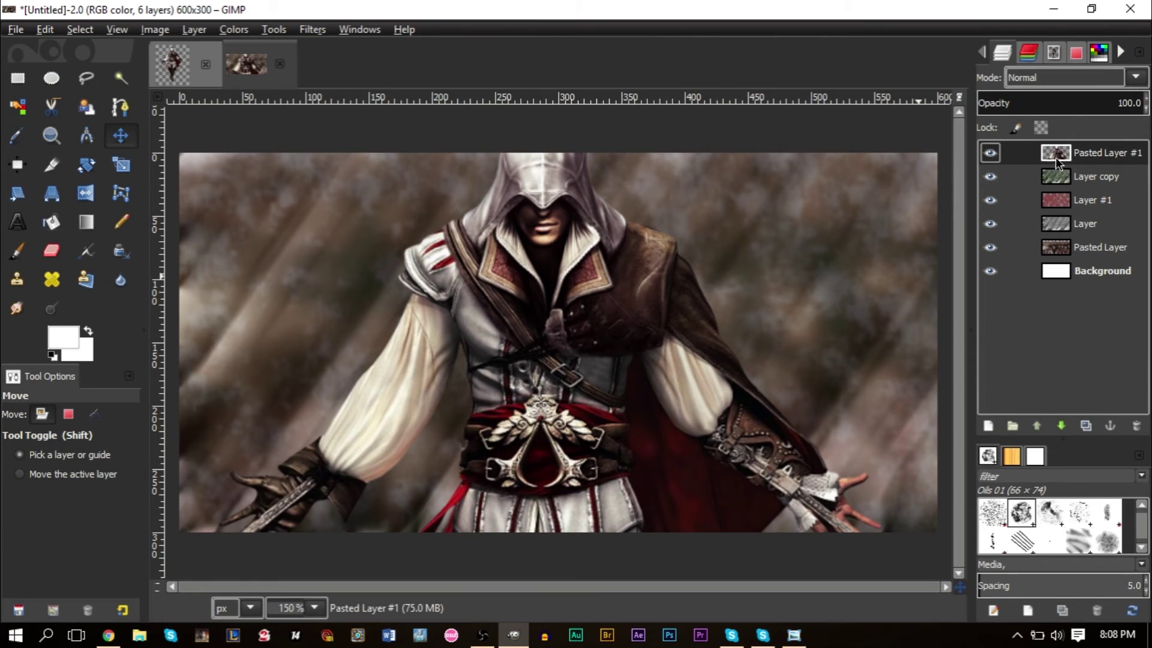
pyautogui.click(1079, 80)
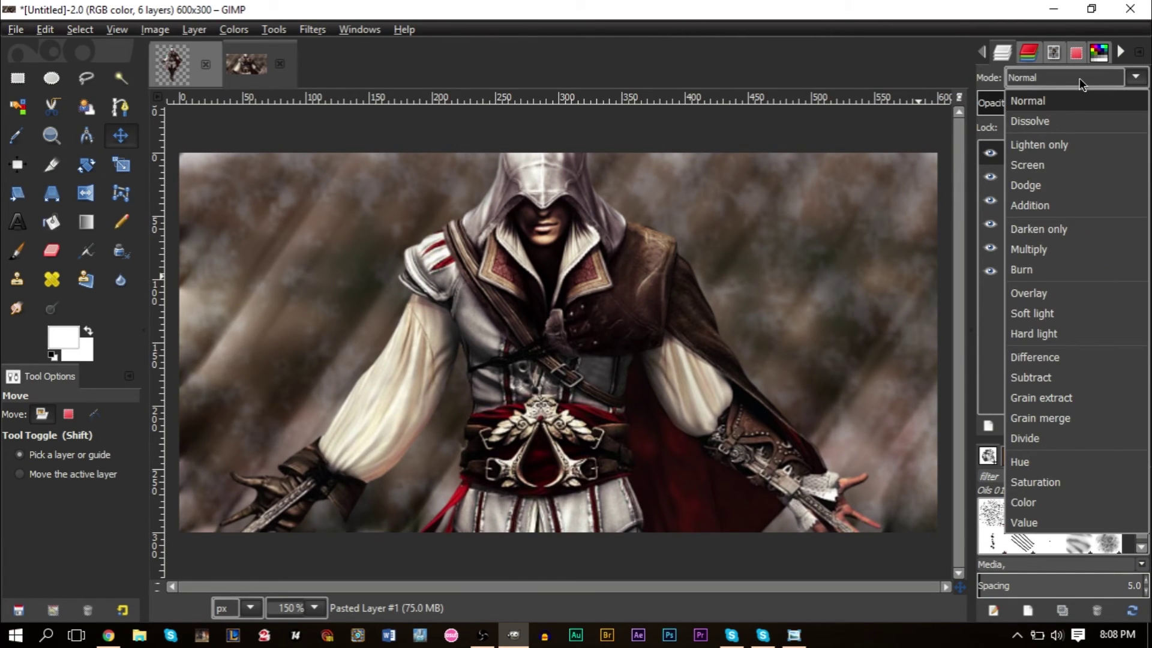
pyautogui.click(1049, 165)
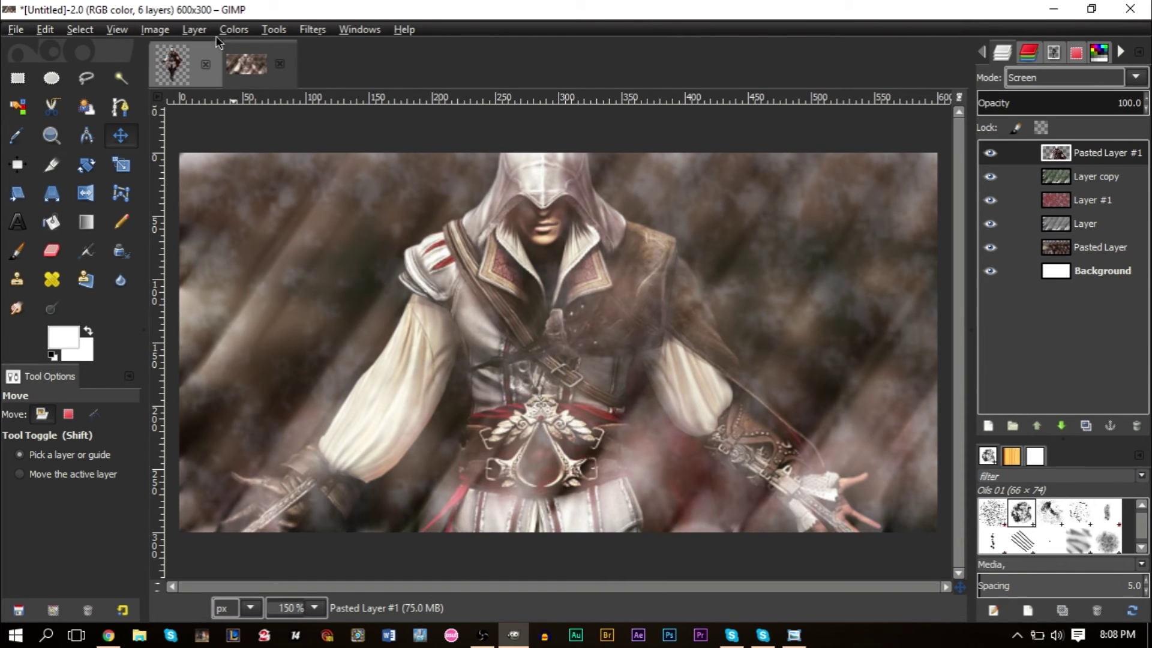
# Preview a Colorize tint and Brightness-Contrast on the Ezio layer, cancelling both.
pyautogui.click(233, 30)
pyautogui.click(282, 96)
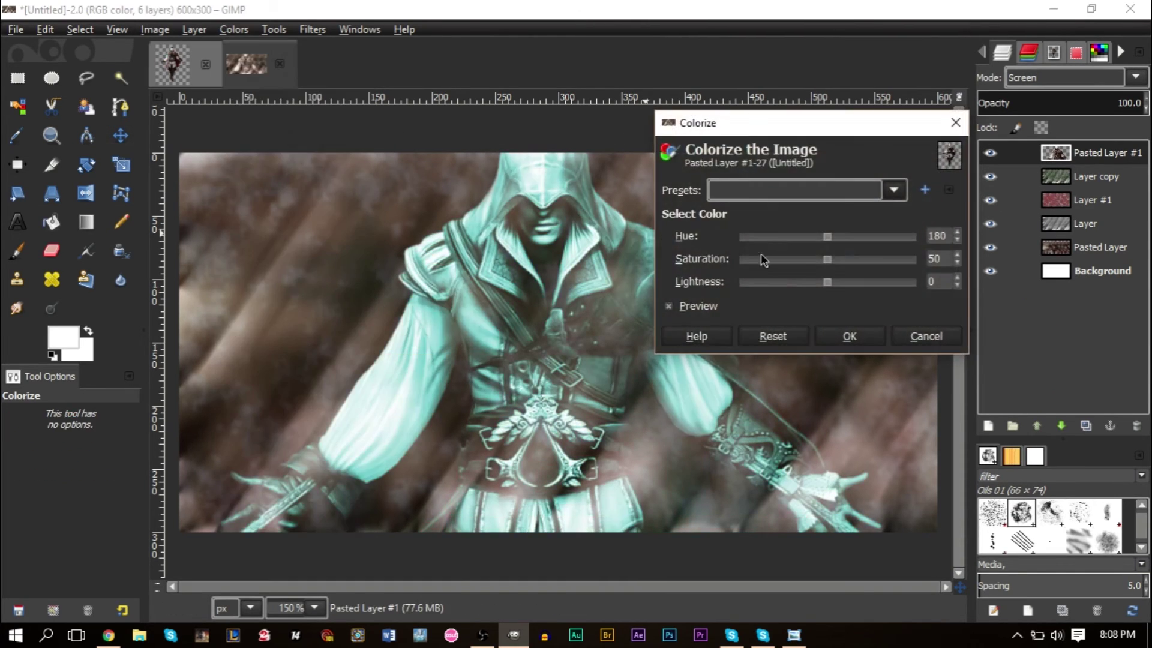
pyautogui.moveTo(782, 240); pyautogui.dragTo(841, 249)
pyautogui.click(926, 336)
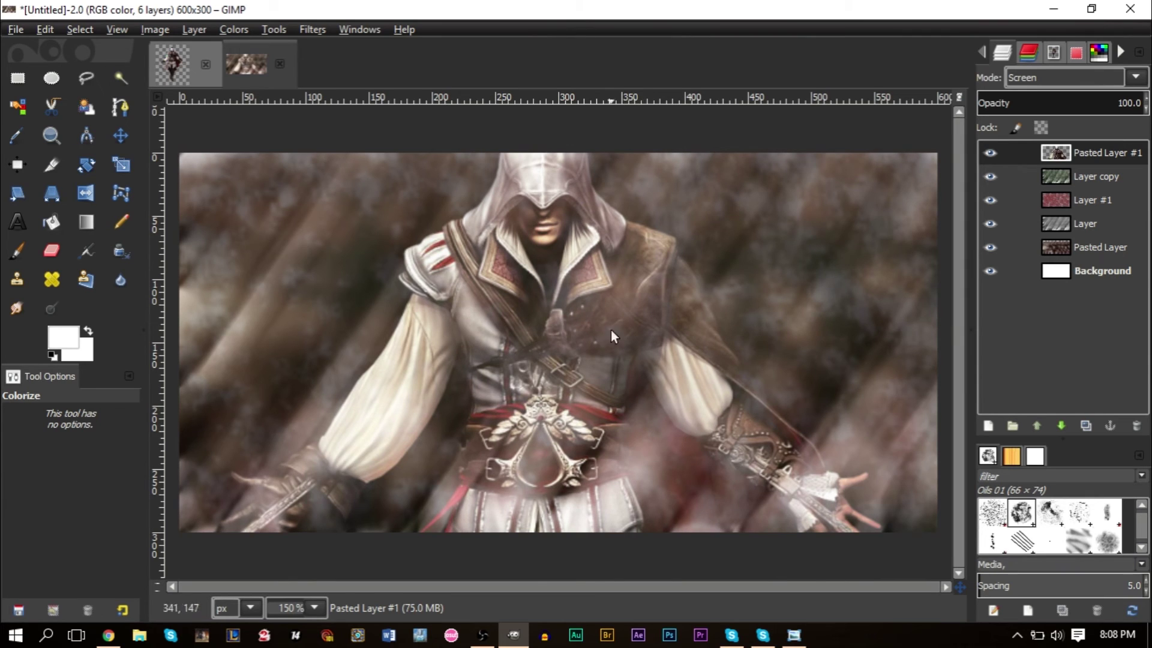
pyautogui.click(240, 33)
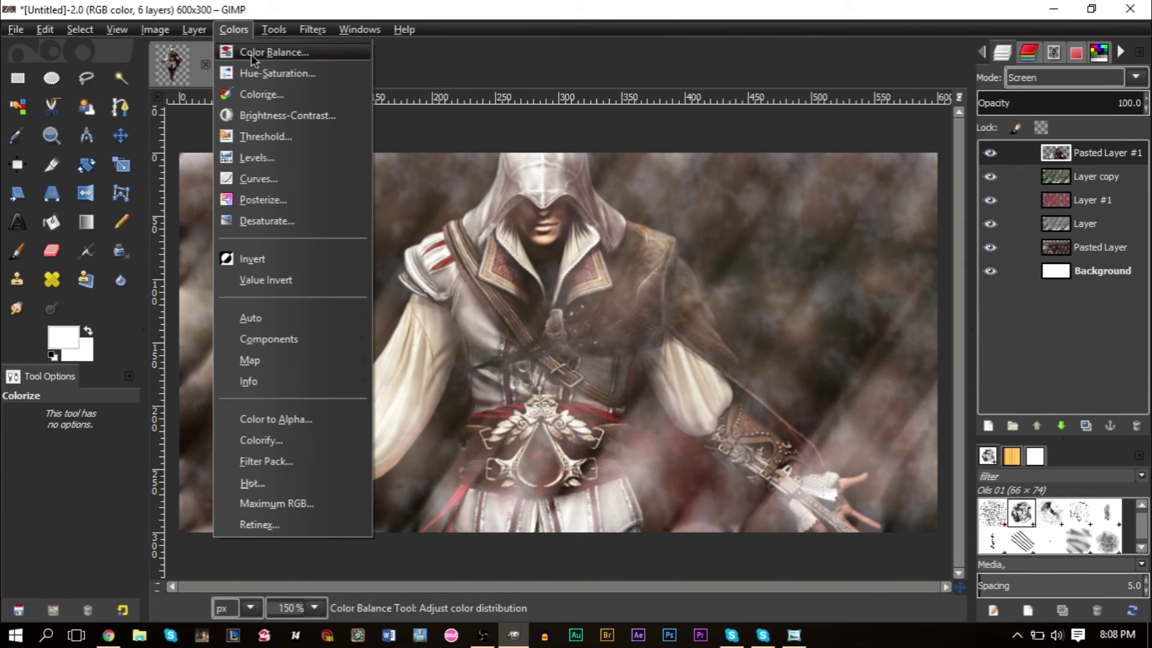
pyautogui.click(282, 118)
pyautogui.click(295, 121)
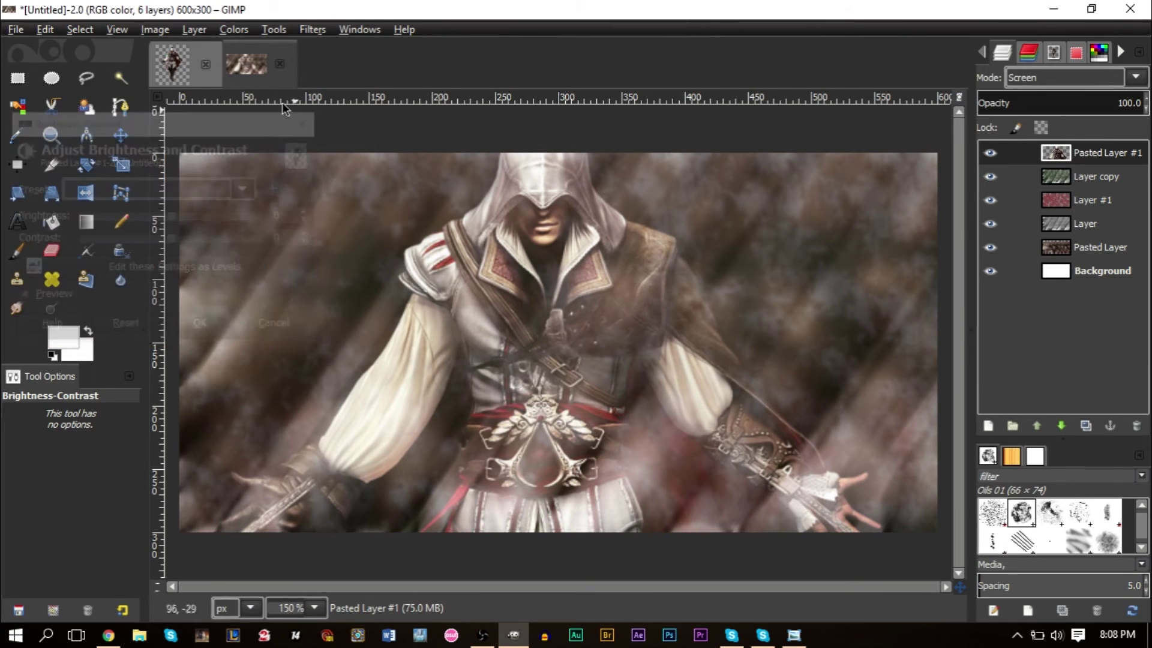
# Apply a sepia Colorize with lightness -37, then undo it to keep original colours.
pyautogui.click(233, 30)
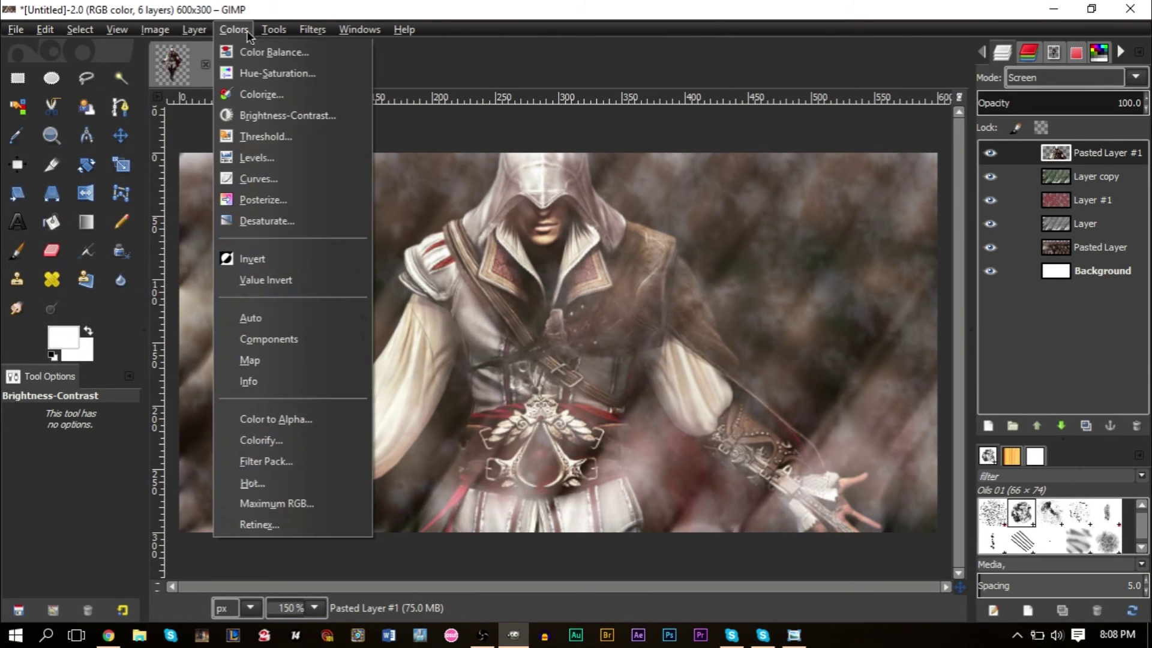
pyautogui.click(264, 94)
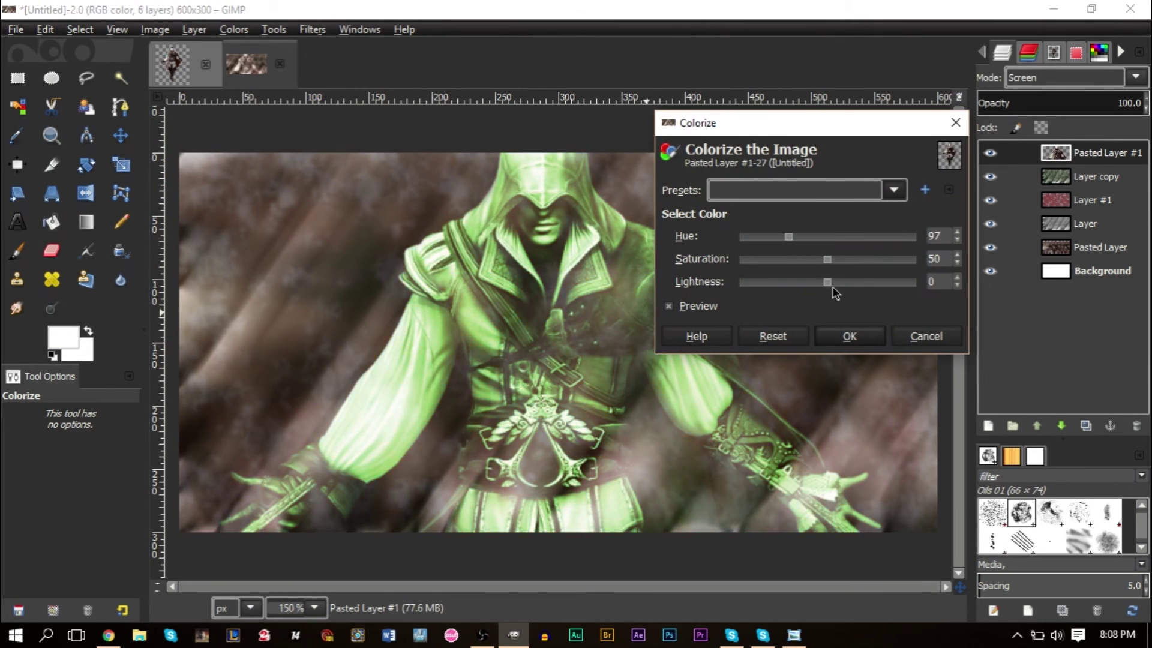
pyautogui.moveTo(832, 287); pyautogui.dragTo(756, 243)
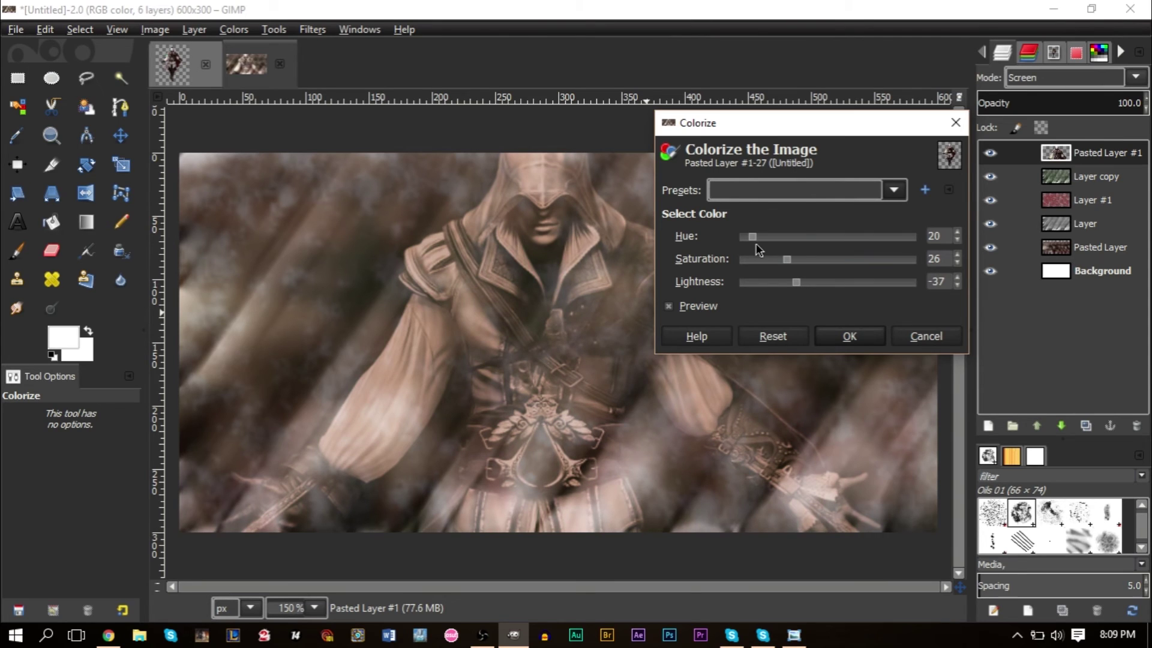
pyautogui.click(855, 338)
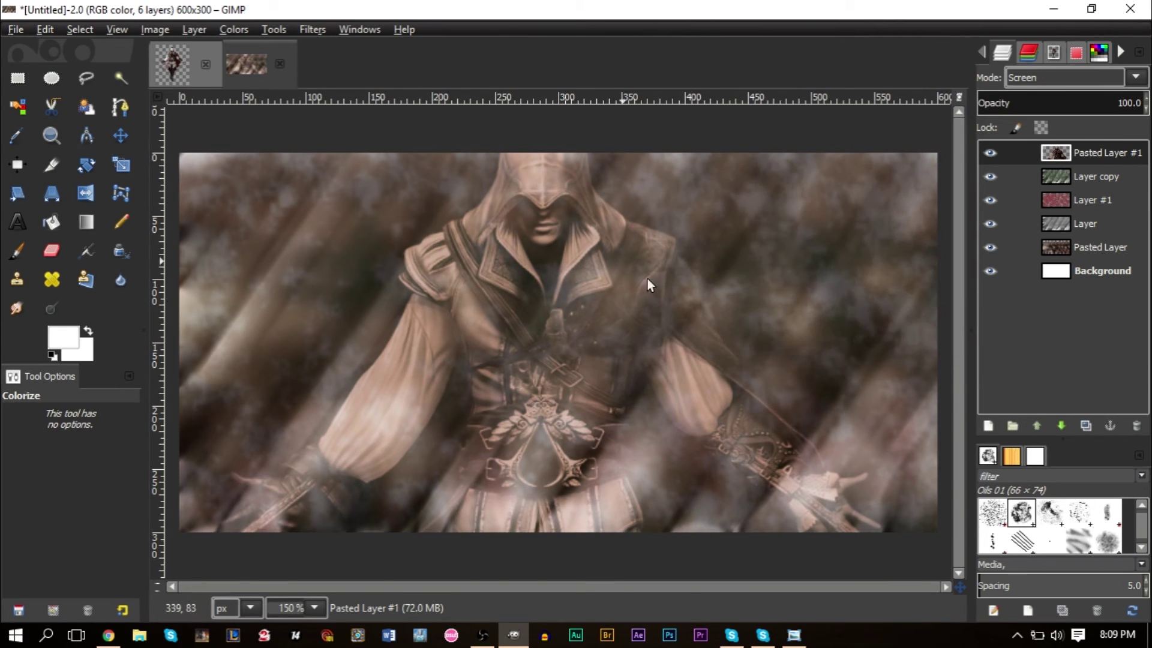
pyautogui.hotkey('ctrl', 'z')
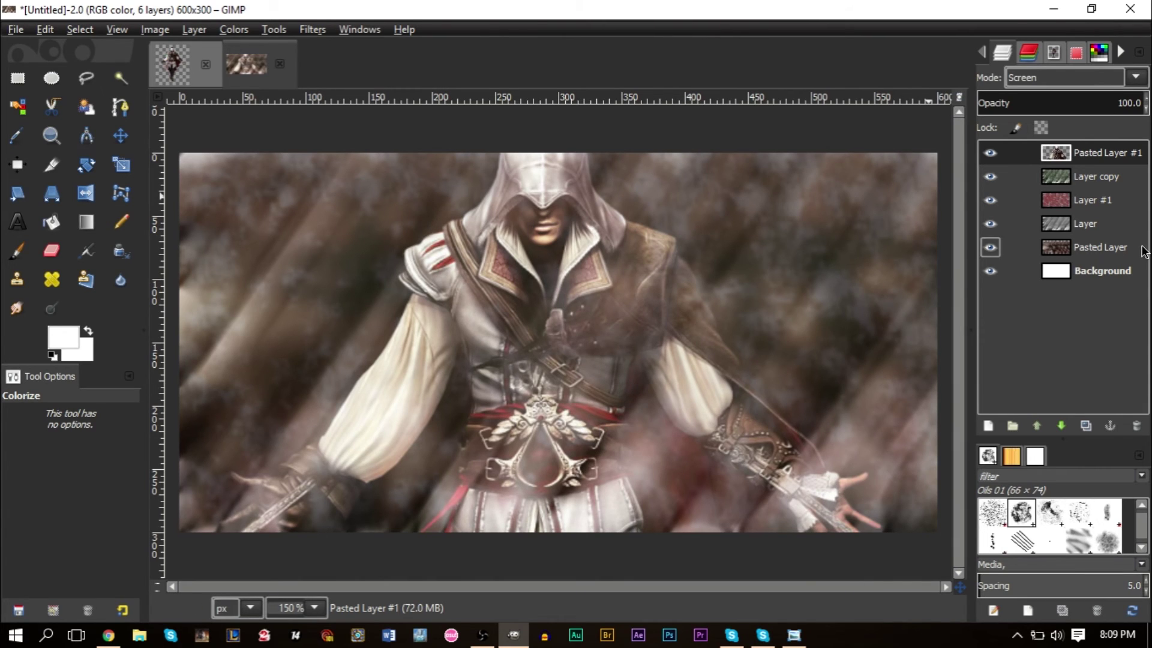
# Set the text colour to black.
pyautogui.click(18, 222)
pyautogui.click(61, 540)
pyautogui.click(110, 181)
pyautogui.click(306, 237)
pyautogui.click(354, 295)
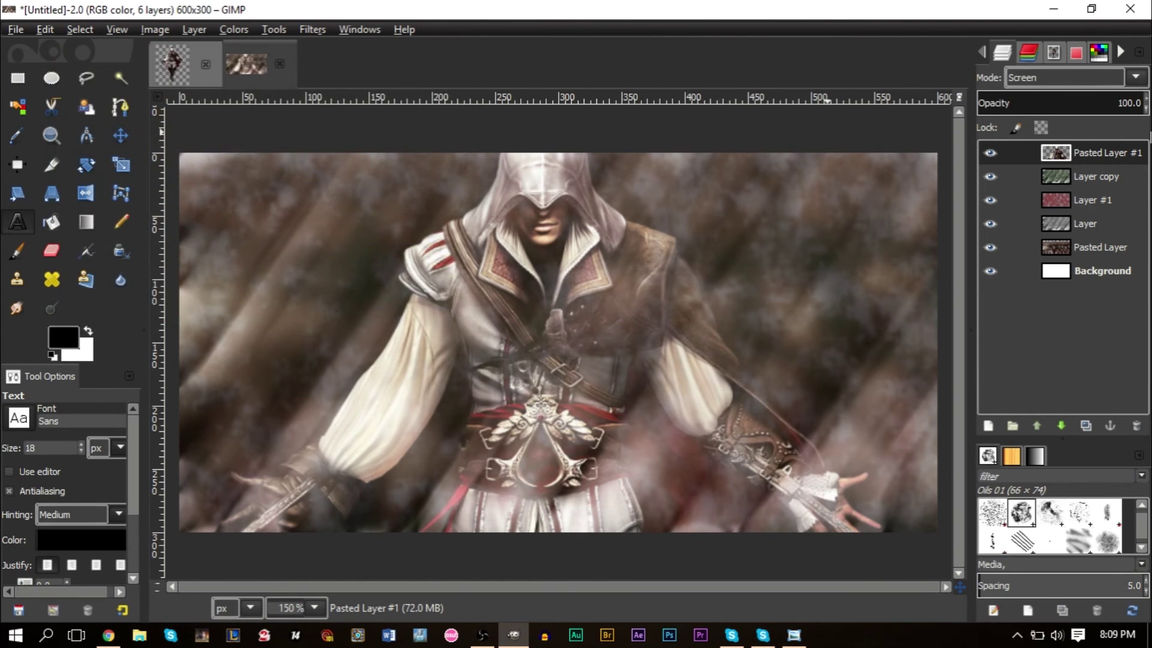
# Type 'GSmaniamsmart' and move the text into the top-left corner.
pyautogui.click(248, 235)
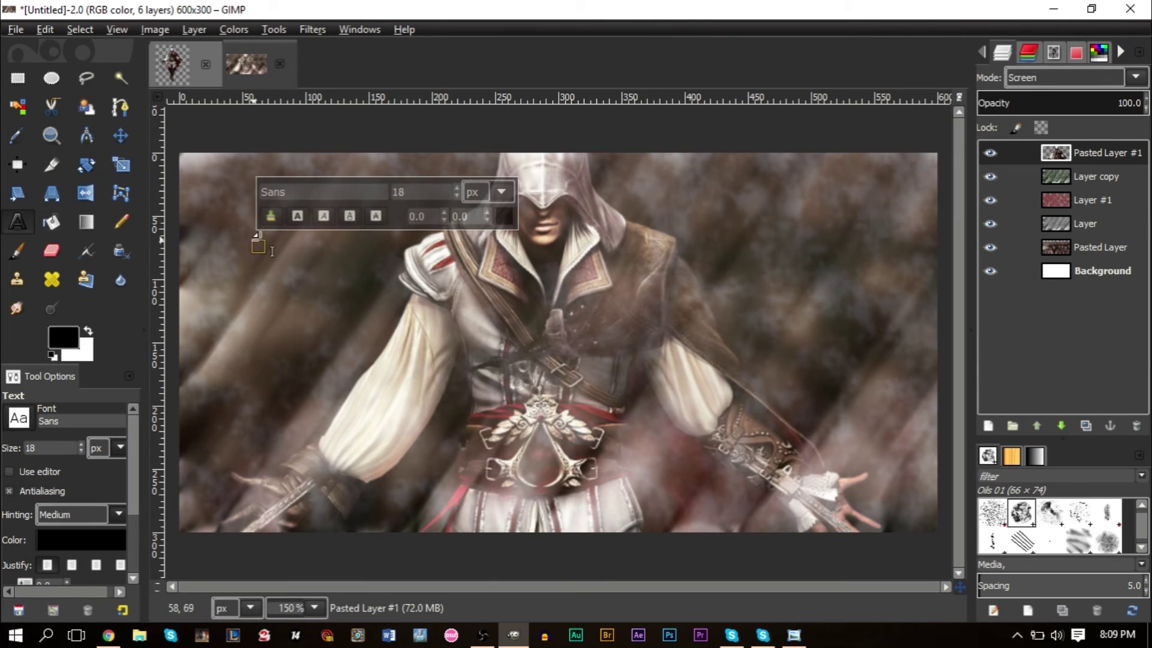
pyautogui.write('GSmaniamsmart')
pyautogui.press('Escape')
pyautogui.press('m')
pyautogui.moveTo(278, 254); pyautogui.dragTo(211, 186)
# Reselect the GSmaniamsmart text and resize it, settling on 25 px.
pyautogui.click(18, 221)
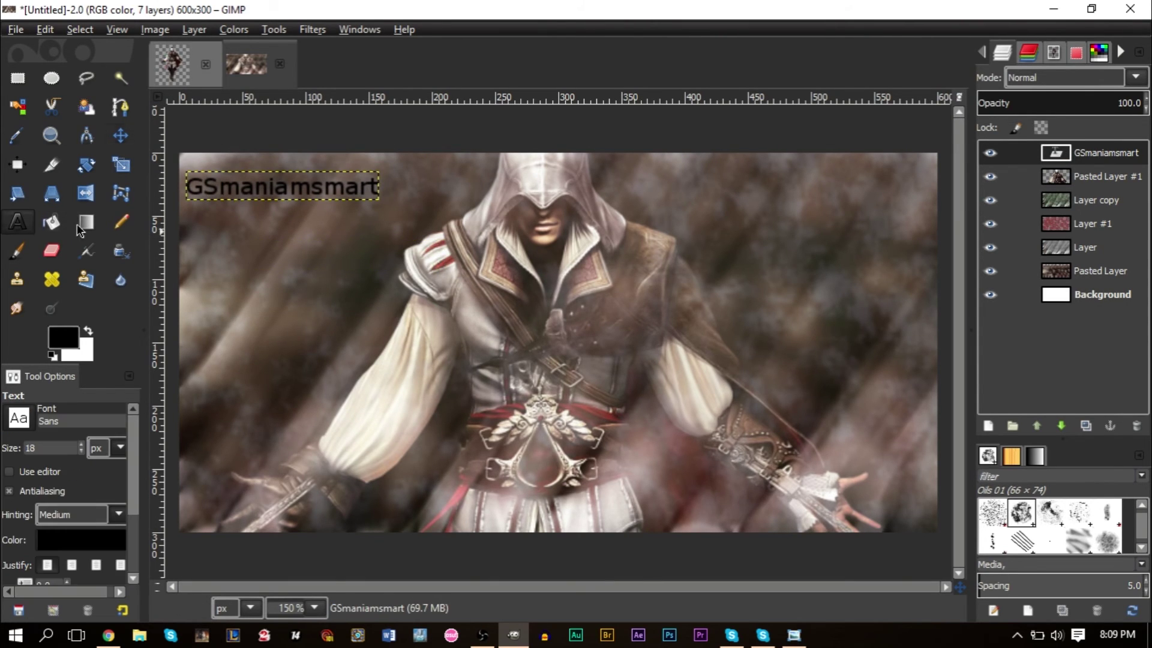
pyautogui.click(255, 186)
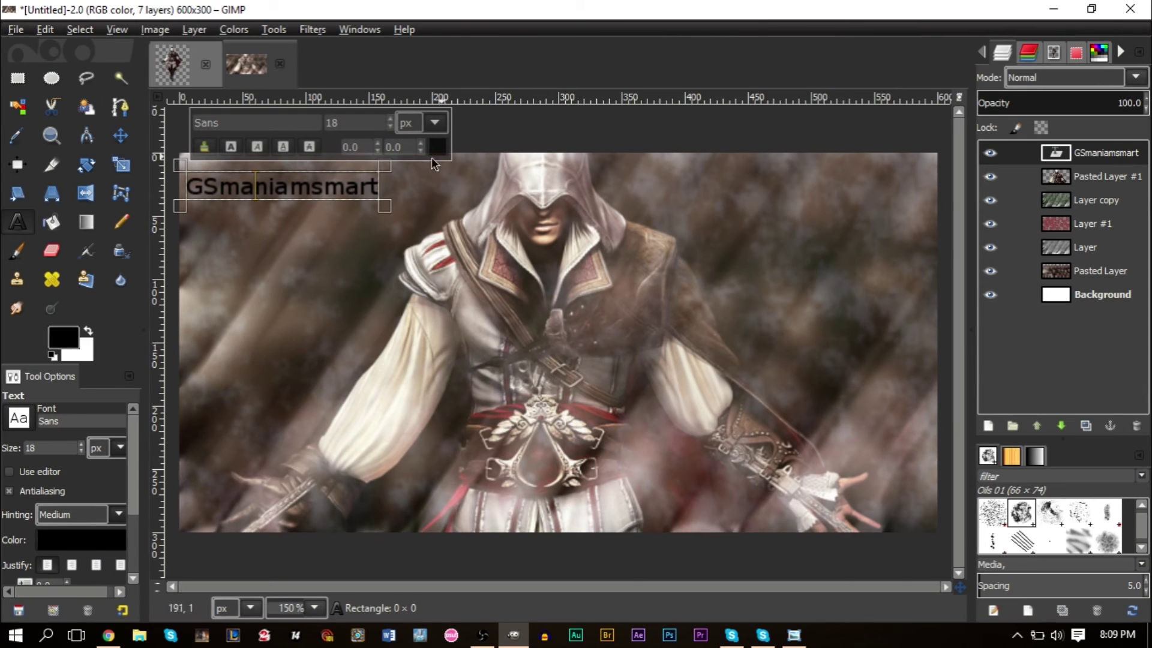
pyautogui.tripleClick(313, 190)
pyautogui.doubleClick(332, 122)
pyautogui.write('25')
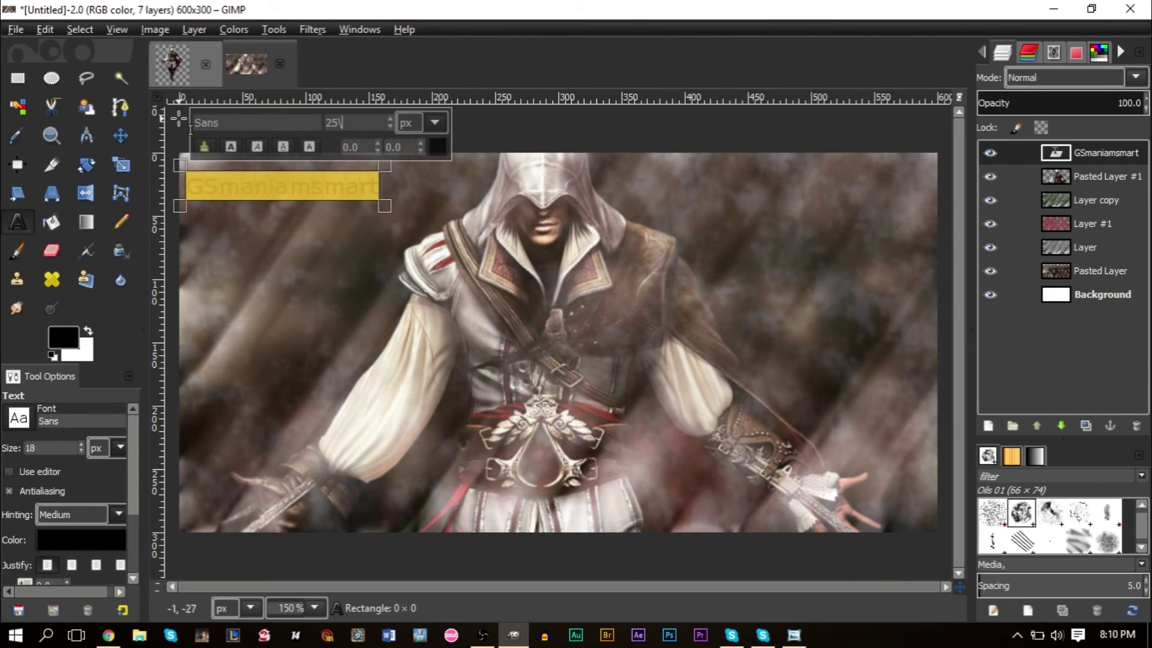
pyautogui.write('0')
pyautogui.press('Return')
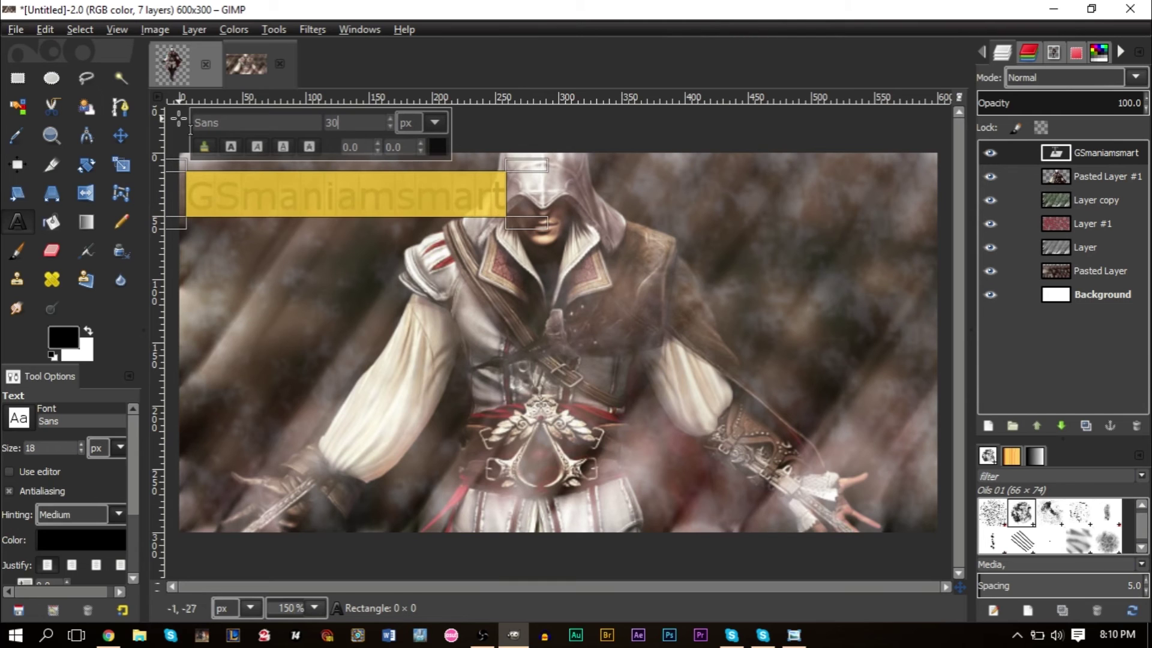
pyautogui.doubleClick(366, 120)
pyautogui.write('2')
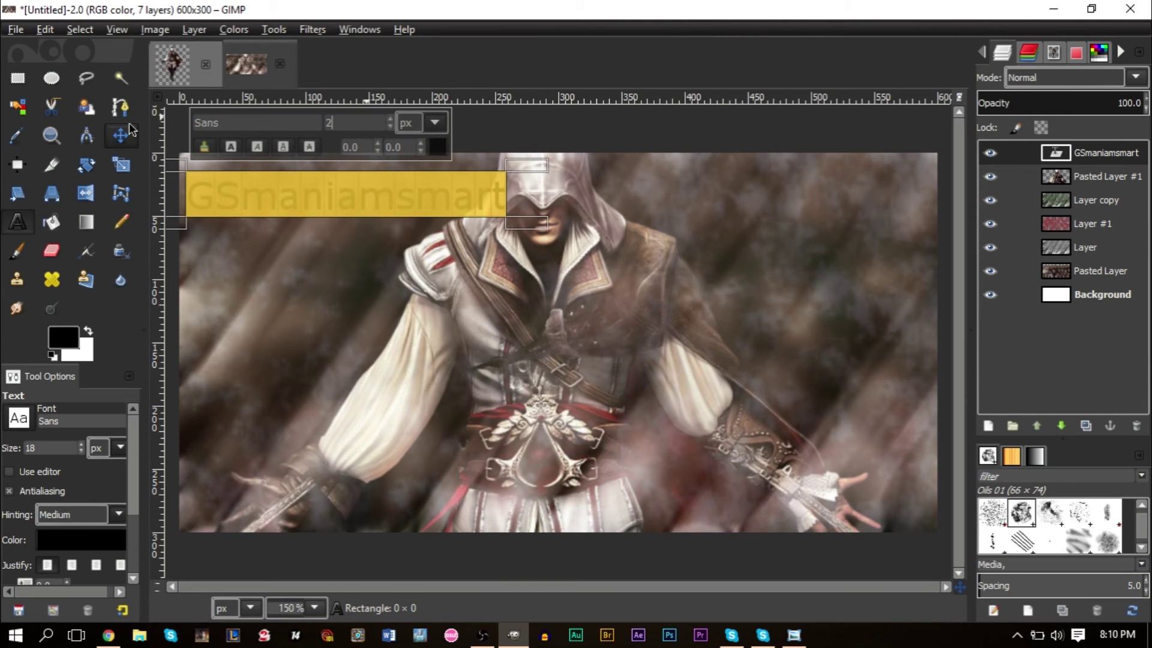
pyautogui.write('5')
pyautogui.press('Return')
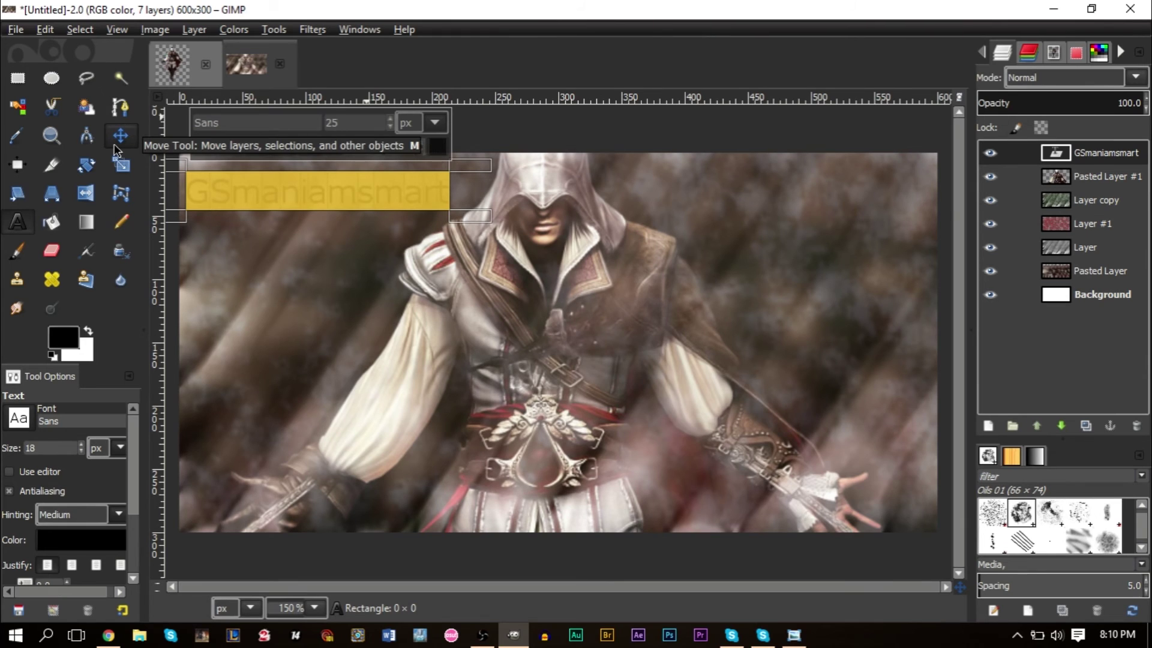
pyautogui.click(116, 147)
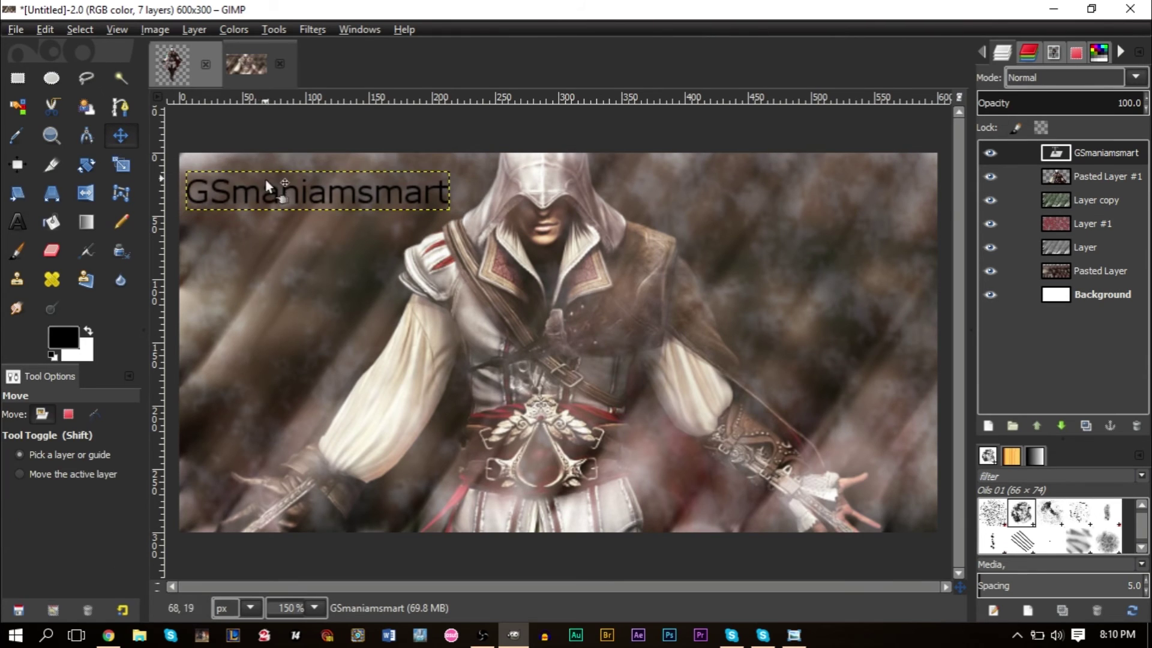
pyautogui.click(1126, 54)
# Bring up the Fonts panel and pick a font in the list.
pyautogui.click(1126, 54)
pyautogui.click(1126, 54)
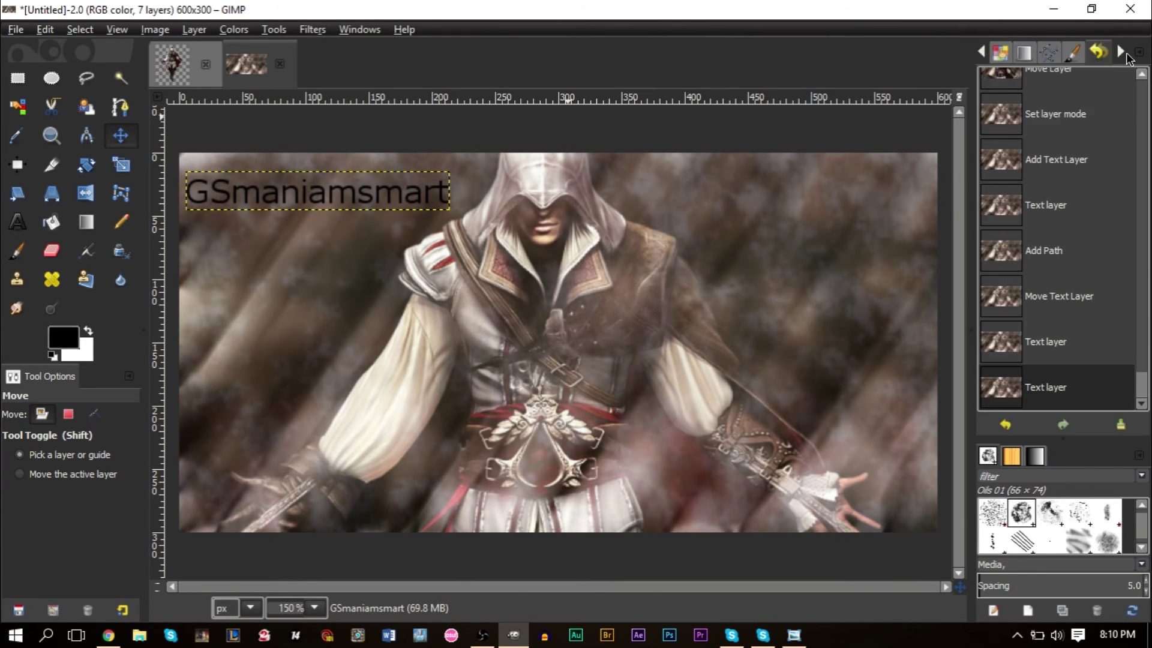
pyautogui.click(1126, 54)
pyautogui.click(984, 53)
pyautogui.click(1050, 185)
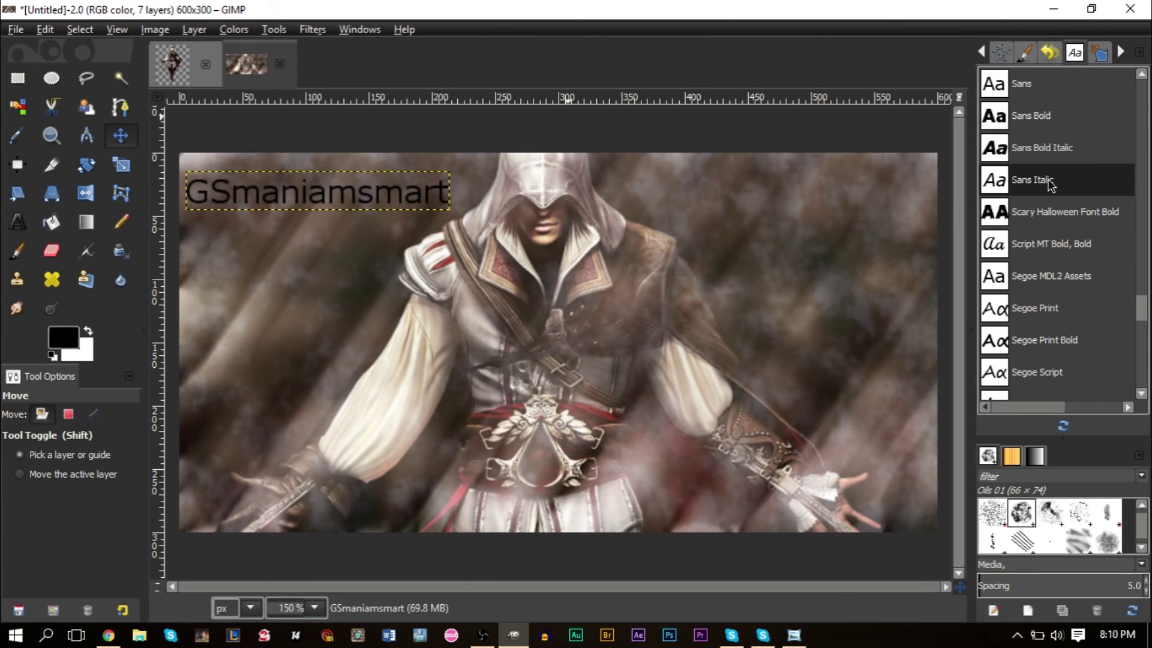
pyautogui.press('Up')
pyautogui.press('Up')
pyautogui.press('Up')
pyautogui.press('Up')
pyautogui.press('Up')
pyautogui.press('Up')
pyautogui.press('Up')
pyautogui.press('Up')
pyautogui.press('Up')
pyautogui.press('Up')
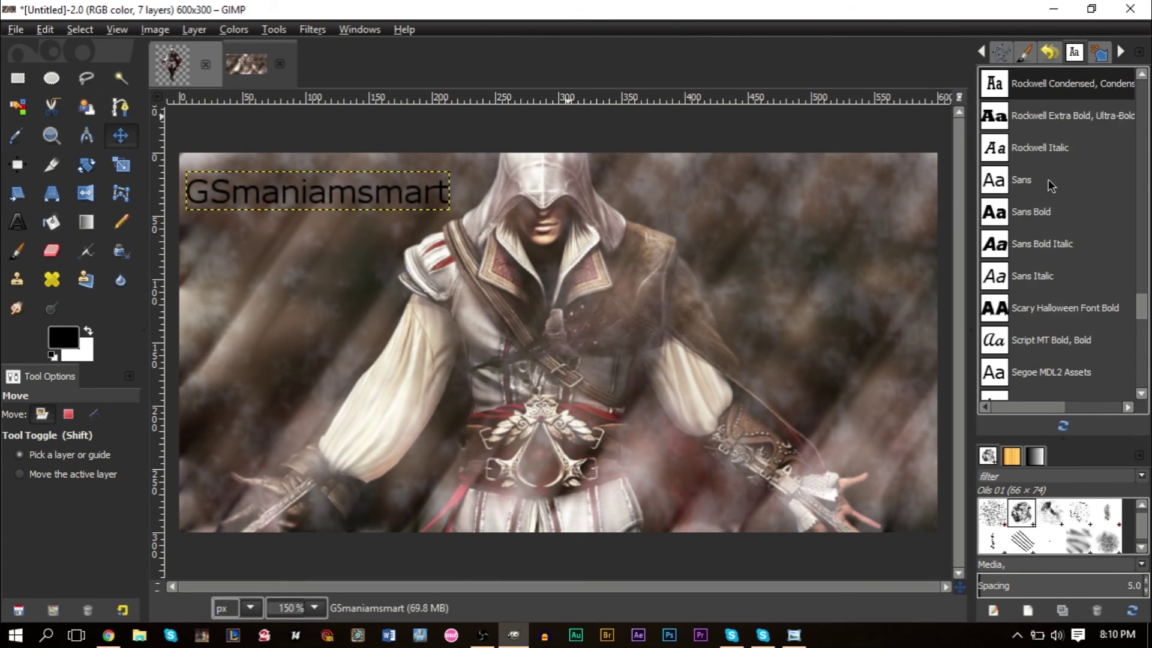
# Preview fonts on the GSmaniamsmart text, from Rockwell Extra Bold to Oxygen Bold.
pyautogui.click(17, 222)
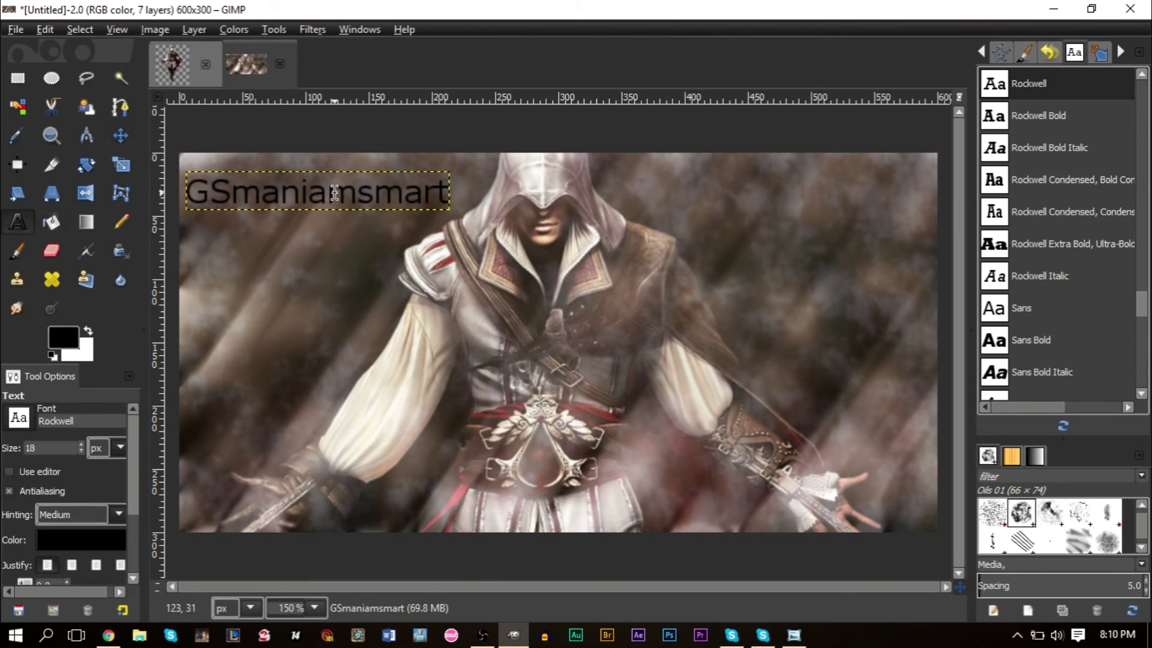
pyautogui.click(328, 192)
pyautogui.click(1048, 243)
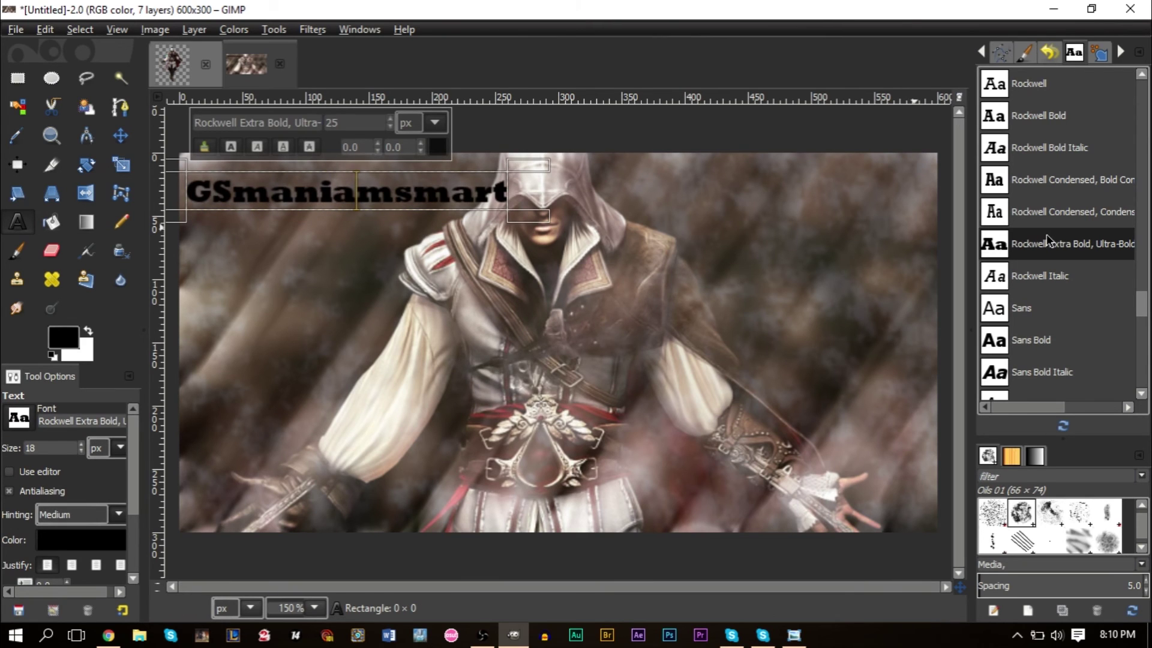
pyautogui.press('Up')
pyautogui.press('Up')
pyautogui.press('Up')
pyautogui.press('Up')
pyautogui.press('Up')
pyautogui.press('Up')
pyautogui.press('Up')
pyautogui.press('Up')
pyautogui.press('Up')
pyautogui.press('Up')
pyautogui.press('Up')
pyautogui.press('Up')
pyautogui.press('Up')
pyautogui.press('Up')
pyautogui.press('Up')
pyautogui.press('Up')
pyautogui.press('Up')
pyautogui.press('Up')
pyautogui.press('Up')
pyautogui.press('Up')
pyautogui.press('Up')
pyautogui.press('Up')
pyautogui.press('Up')
pyautogui.press('Up')
pyautogui.press('Up')
pyautogui.press('Up')
pyautogui.press('Down')
pyautogui.press('Down')
pyautogui.press('Up')
pyautogui.press('Up')
pyautogui.press('Up')
pyautogui.press('Up')
pyautogui.press('Up')
pyautogui.press('Up')
pyautogui.press('Up')
pyautogui.press('Up')
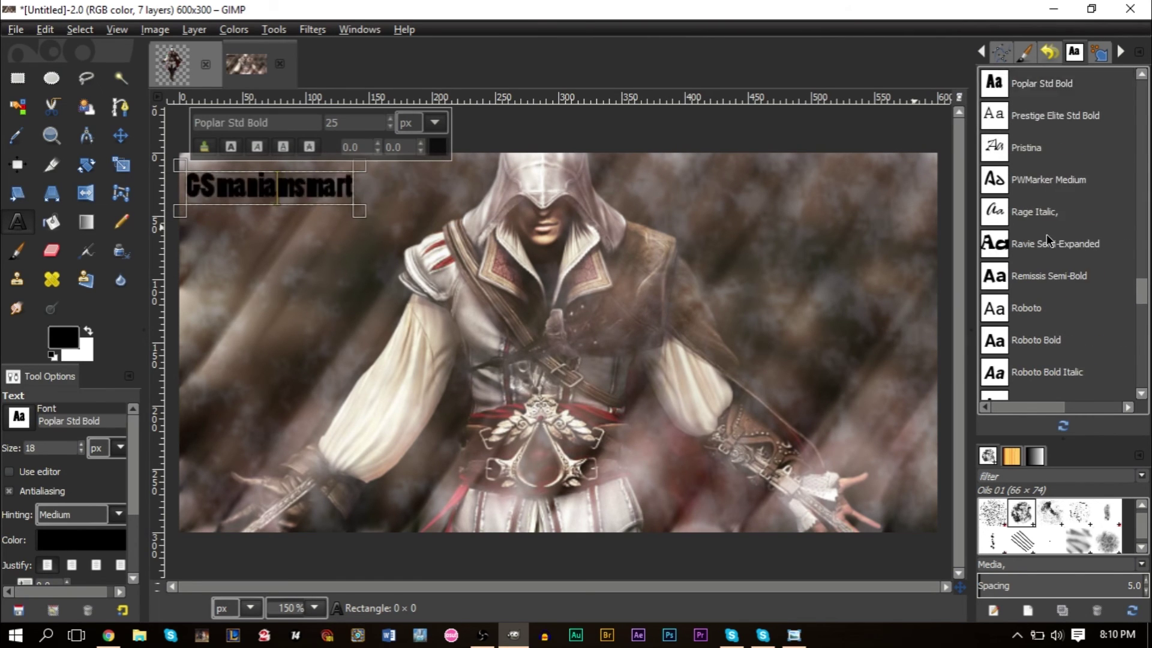
pyautogui.press('Down')
pyautogui.press('Down')
pyautogui.press('Up')
pyautogui.press('Up')
pyautogui.press('Up')
pyautogui.press('Up')
pyautogui.press('Up')
pyautogui.press('Up')
pyautogui.press('Up')
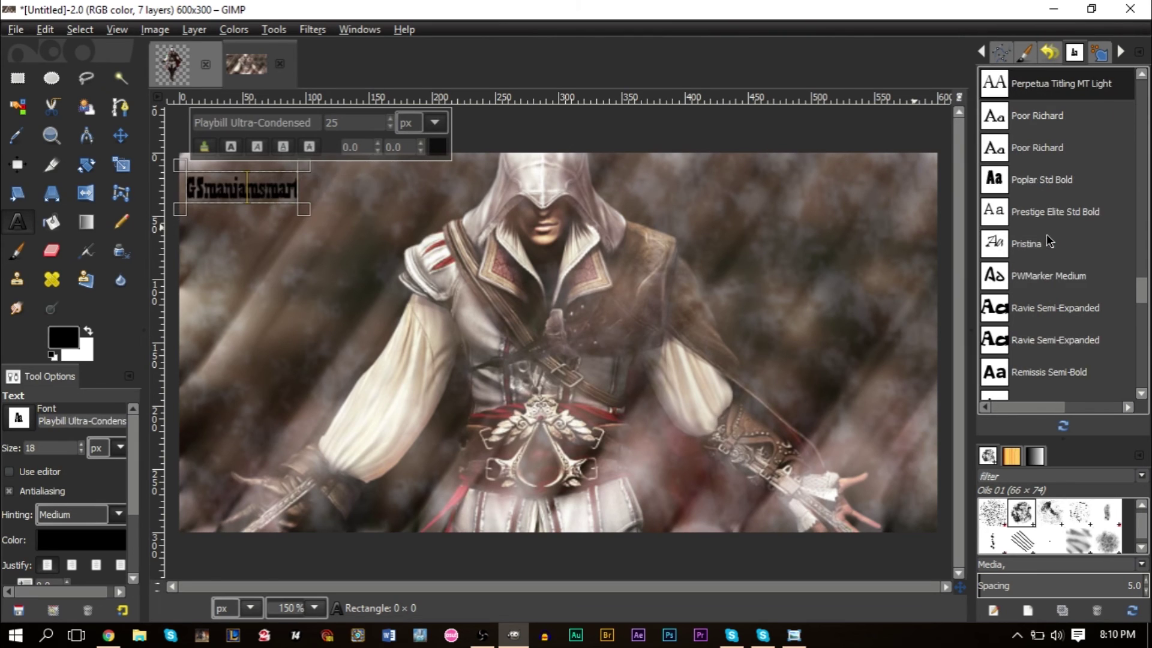
pyautogui.press('Up')
pyautogui.press('Up')
pyautogui.press('Up')
pyautogui.press('Up')
pyautogui.press('Up')
pyautogui.press('Up')
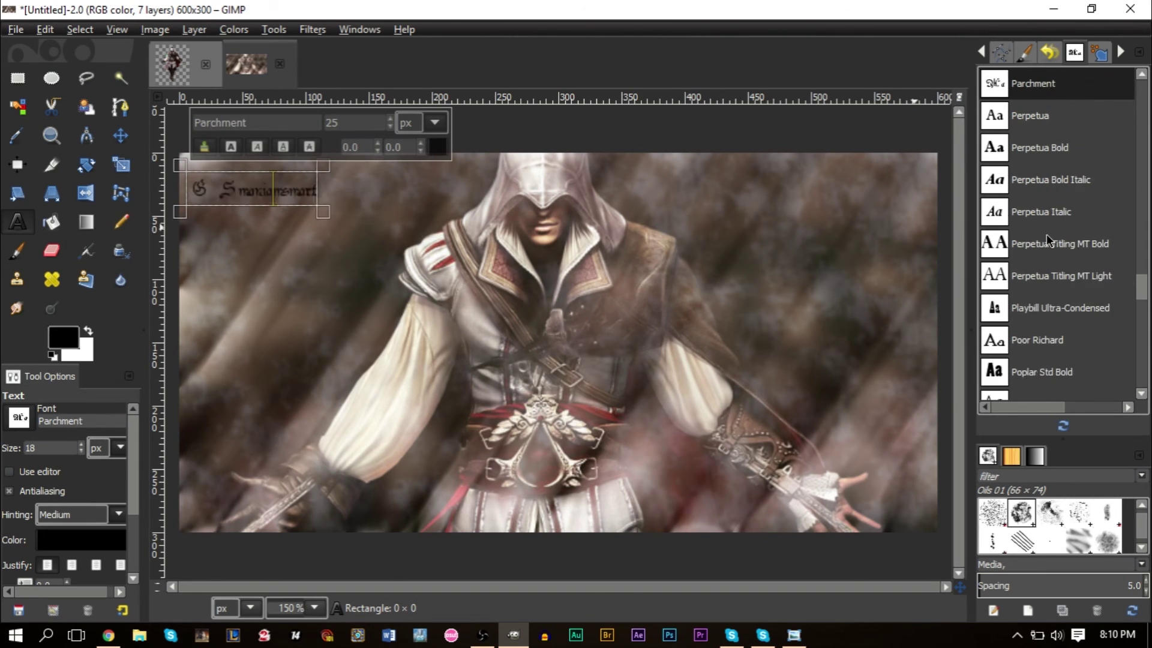
pyautogui.press('Up')
pyautogui.press('Up')
pyautogui.press('Up')
pyautogui.press('Up')
pyautogui.press('Up')
pyautogui.press('Up')
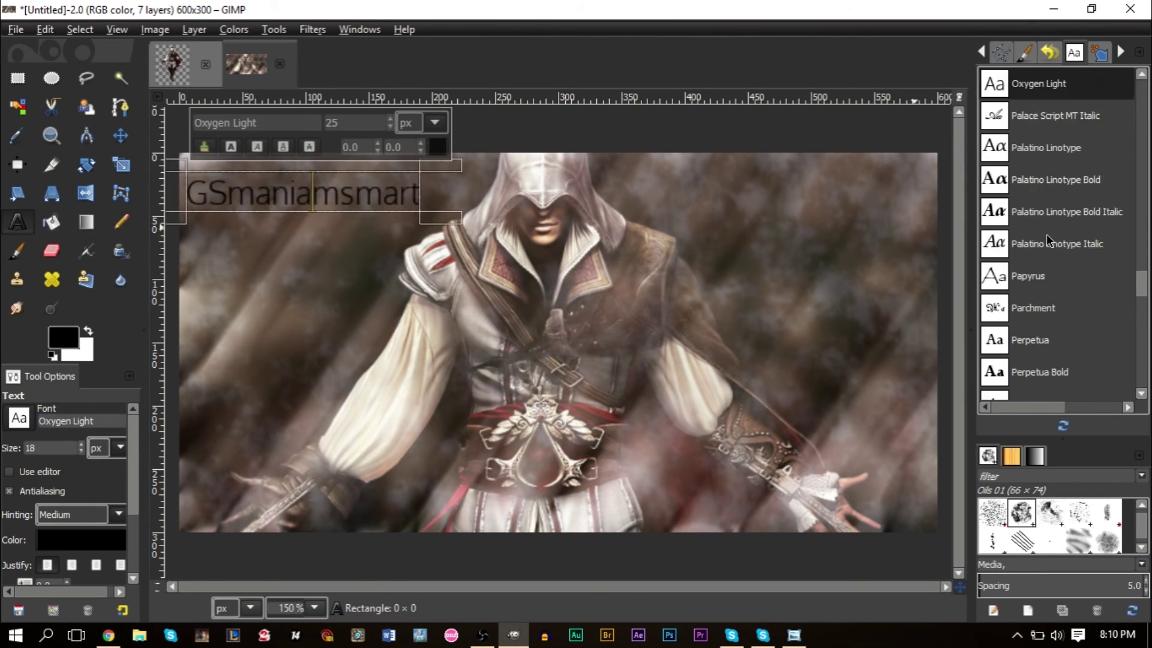
pyautogui.press('Down')
pyautogui.press('Down')
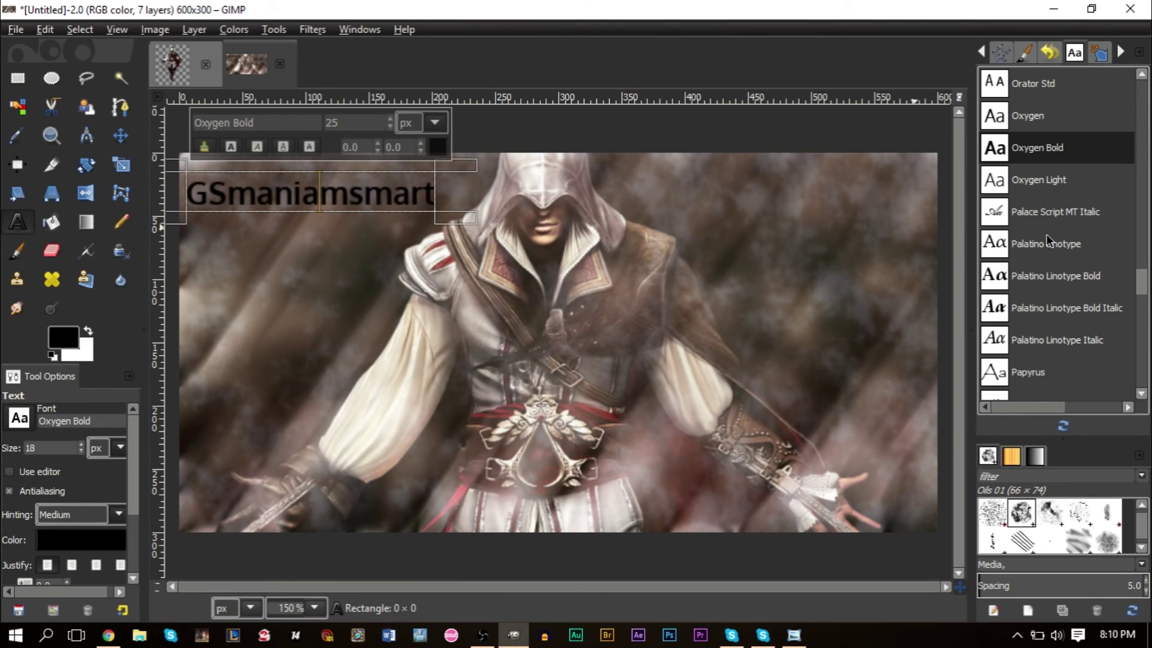
# Nudge the text into place at the banner's top-left.
pyautogui.click(364, 193)
pyautogui.click(121, 136)
pyautogui.moveTo(224, 203); pyautogui.dragTo(219, 213)
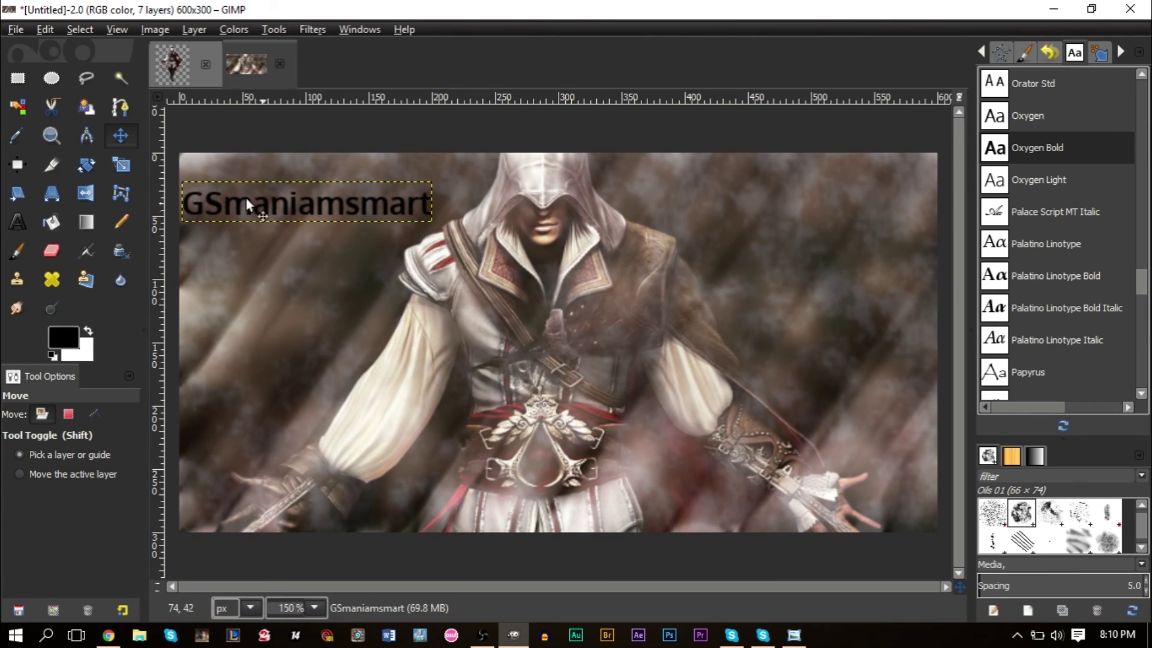
pyautogui.moveTo(357, 207); pyautogui.dragTo(364, 203)
# Return to the Layers panel and try Multiply blending on the text layer.
pyautogui.click(982, 51)
pyautogui.click(982, 52)
pyautogui.click(982, 52)
pyautogui.click(982, 52)
pyautogui.click(982, 51)
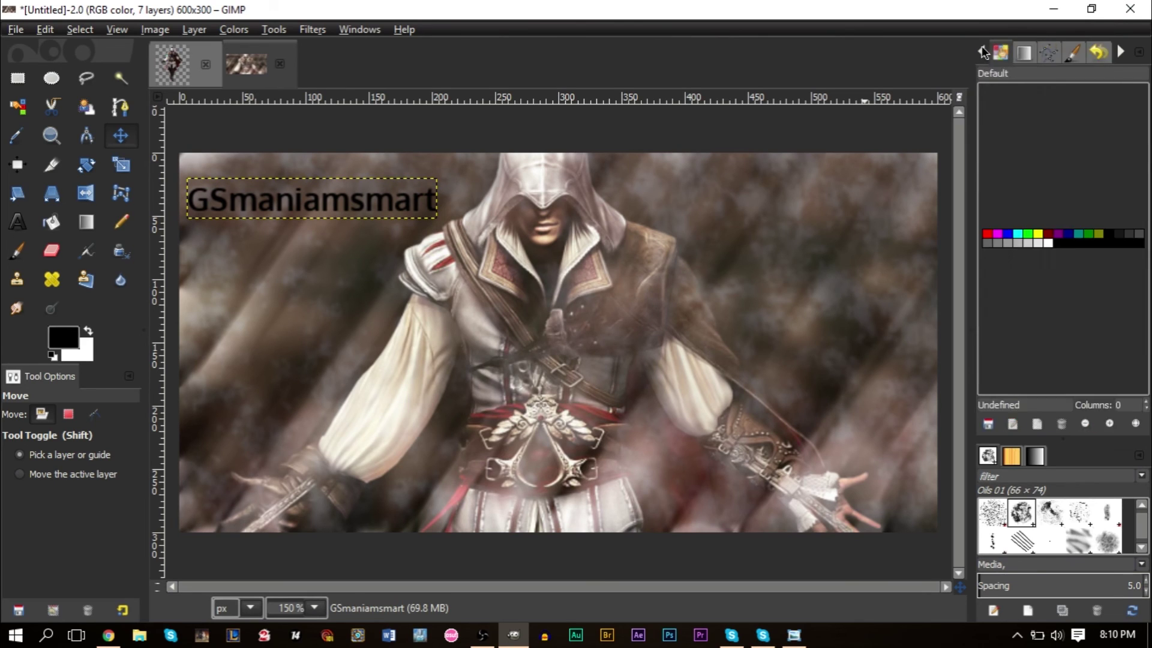
pyautogui.click(982, 52)
pyautogui.click(982, 51)
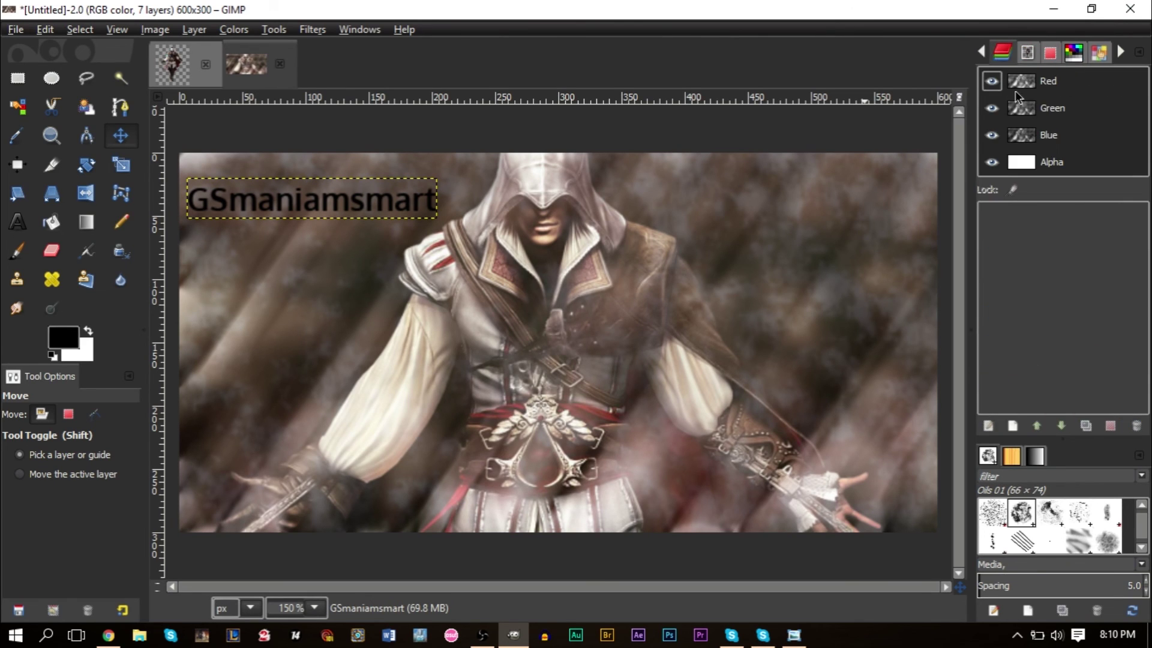
pyautogui.click(982, 51)
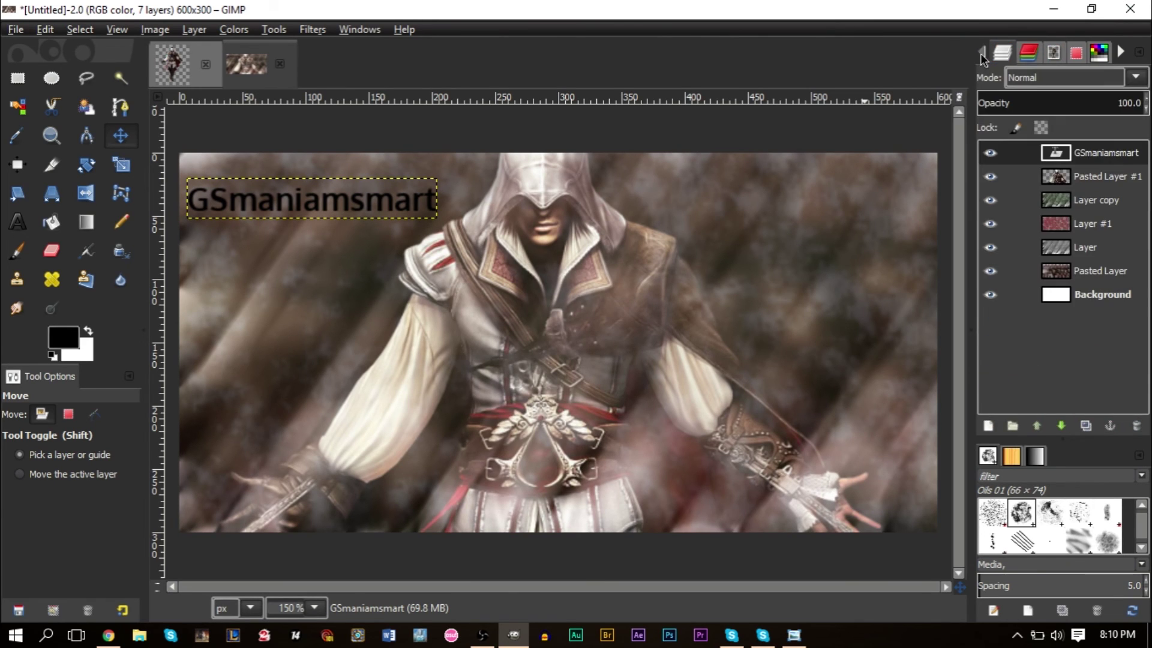
pyautogui.click(1076, 78)
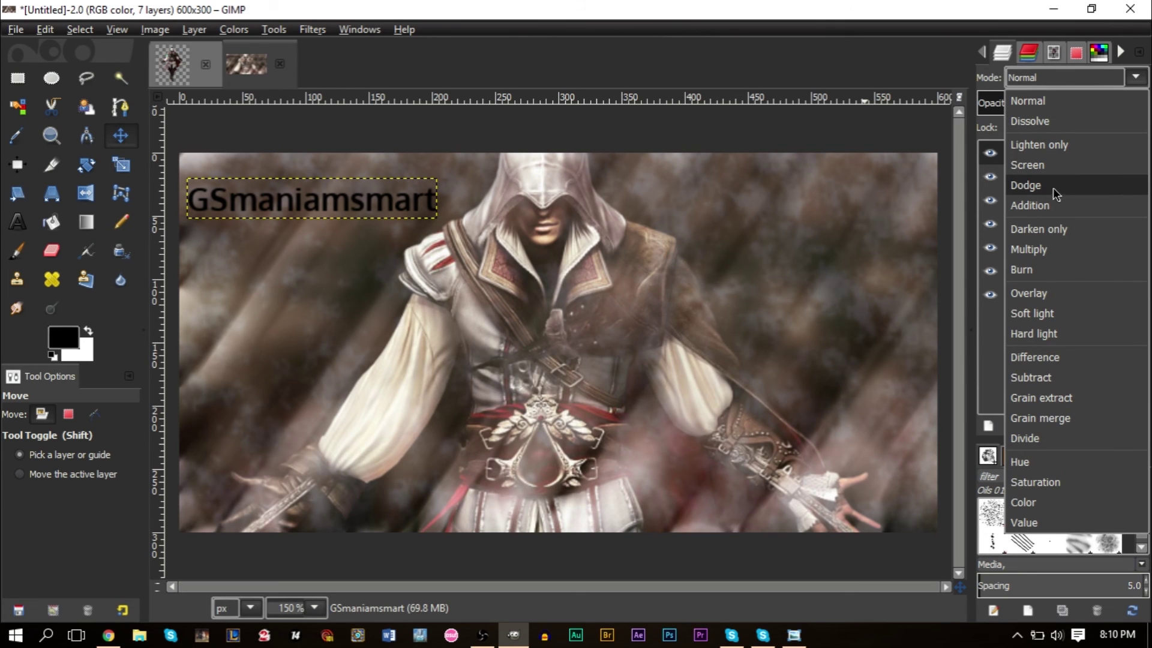
pyautogui.click(1059, 248)
# Try Screen, Normal and Soft light blending on the text layer.
pyautogui.scroll(1, 233, 222)
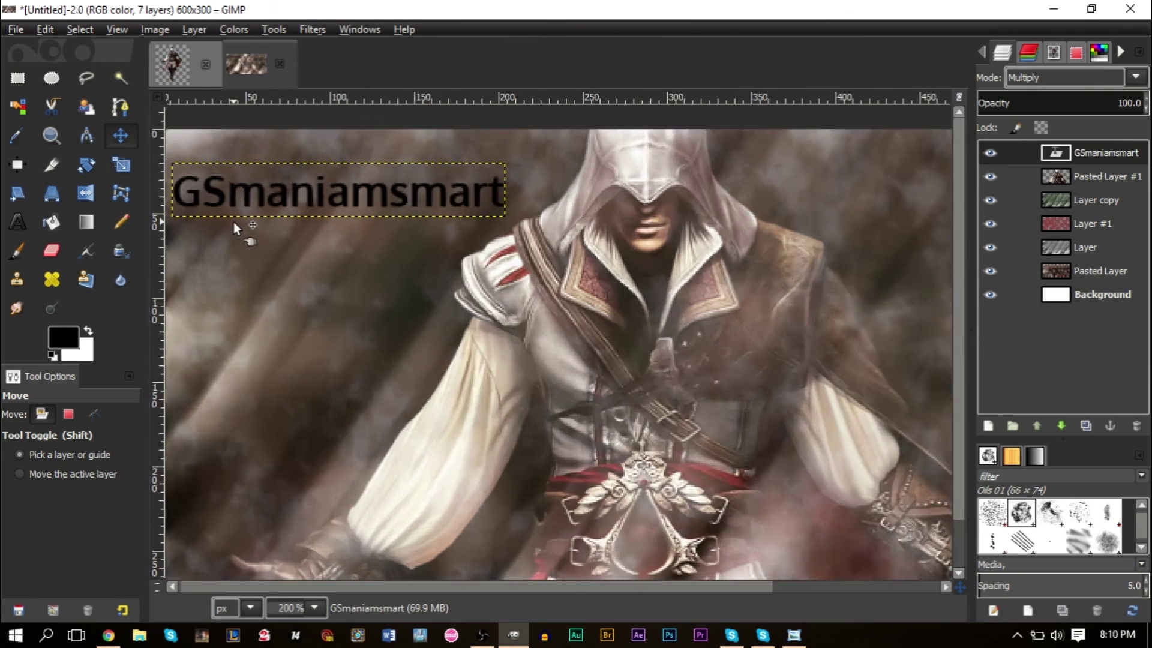
pyautogui.scroll(4, 233, 222)
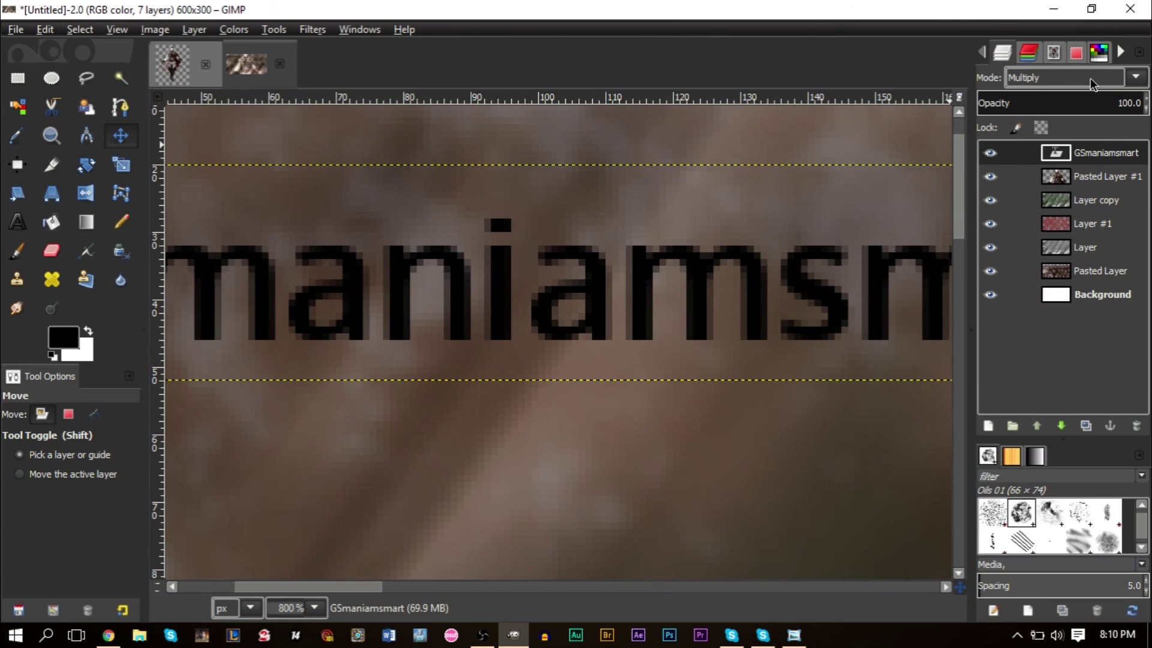
pyautogui.click(1105, 77)
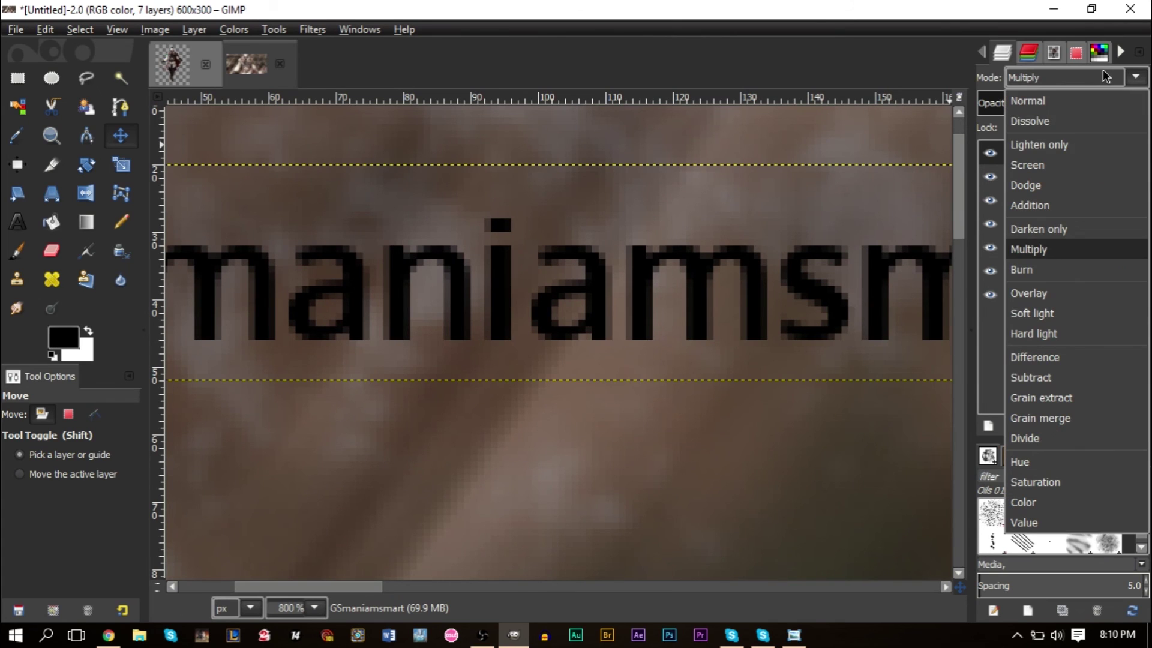
pyautogui.click(1049, 163)
pyautogui.scroll(3, 1056, 79)
pyautogui.click(1056, 83)
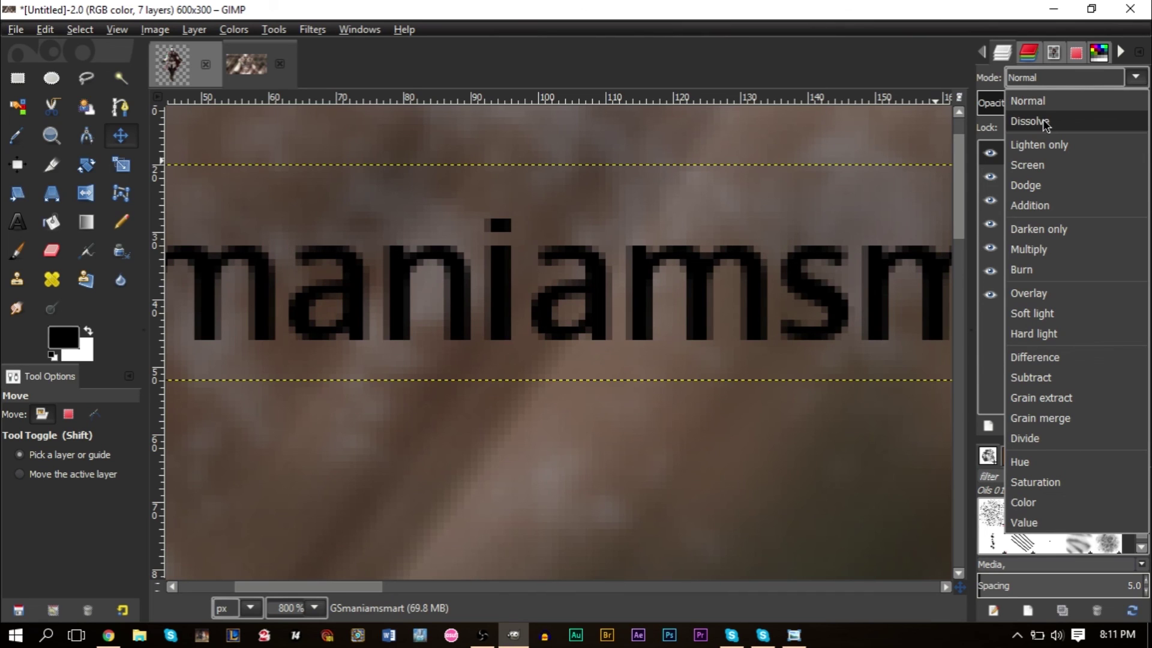
pyautogui.click(1047, 313)
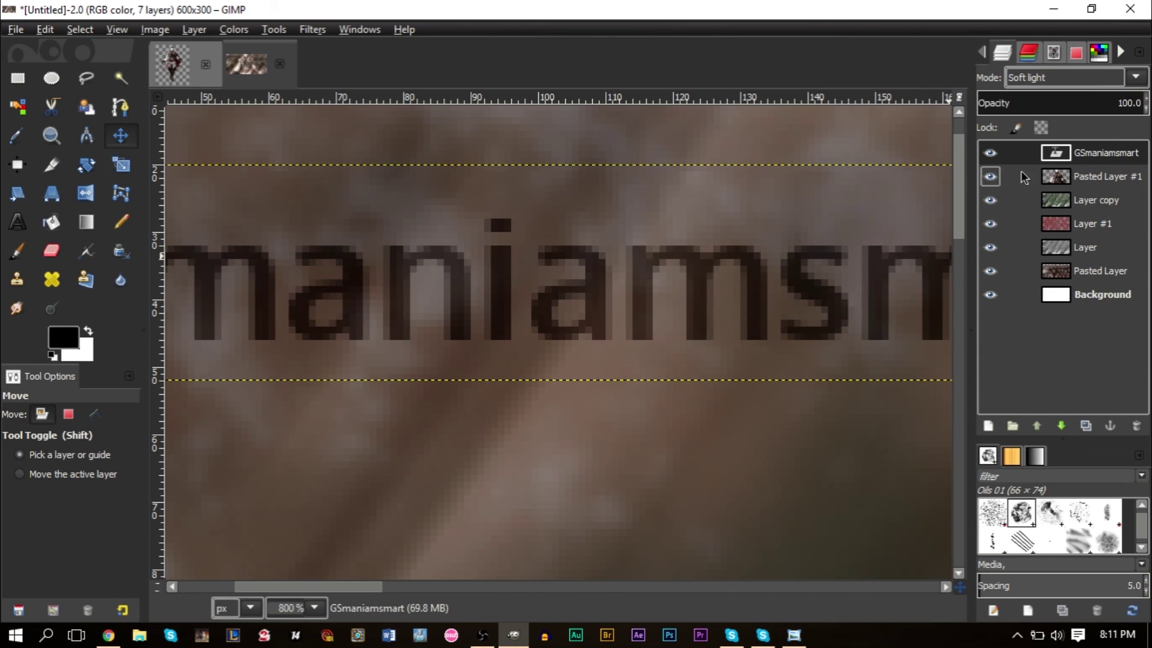
# Settle on Overlay blending for the text, then select the Background layer.
pyautogui.scroll(10, 1064, 81)
pyautogui.click(1077, 84)
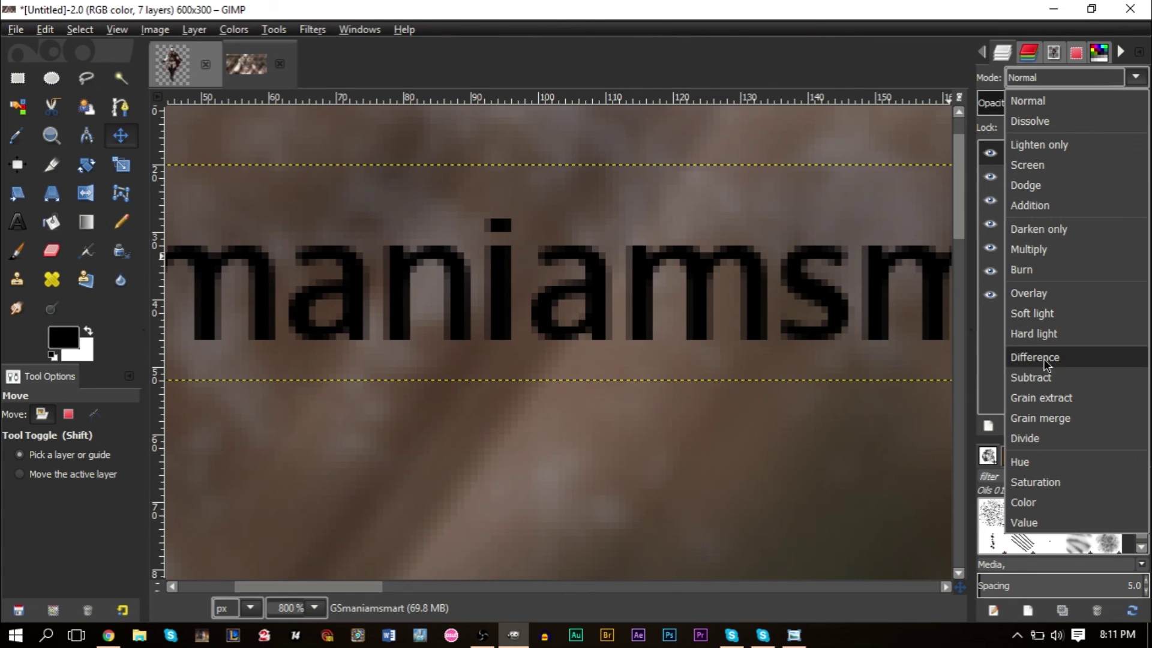
pyautogui.click(1047, 294)
pyautogui.scroll(-5, 645, 255)
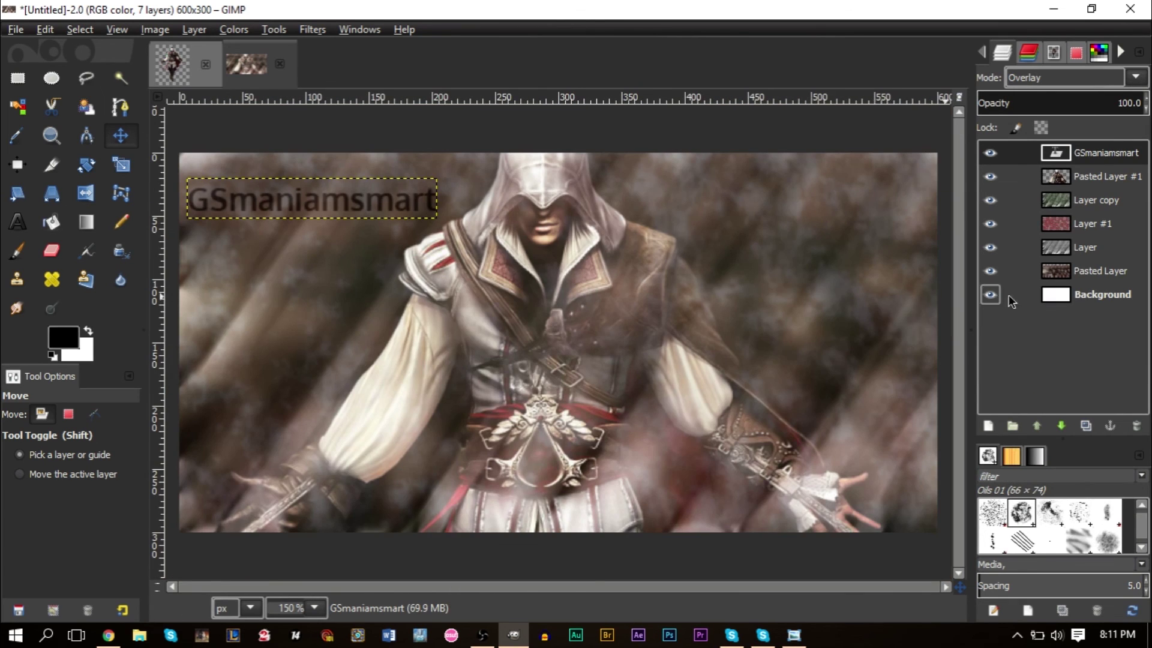
pyautogui.click(1077, 294)
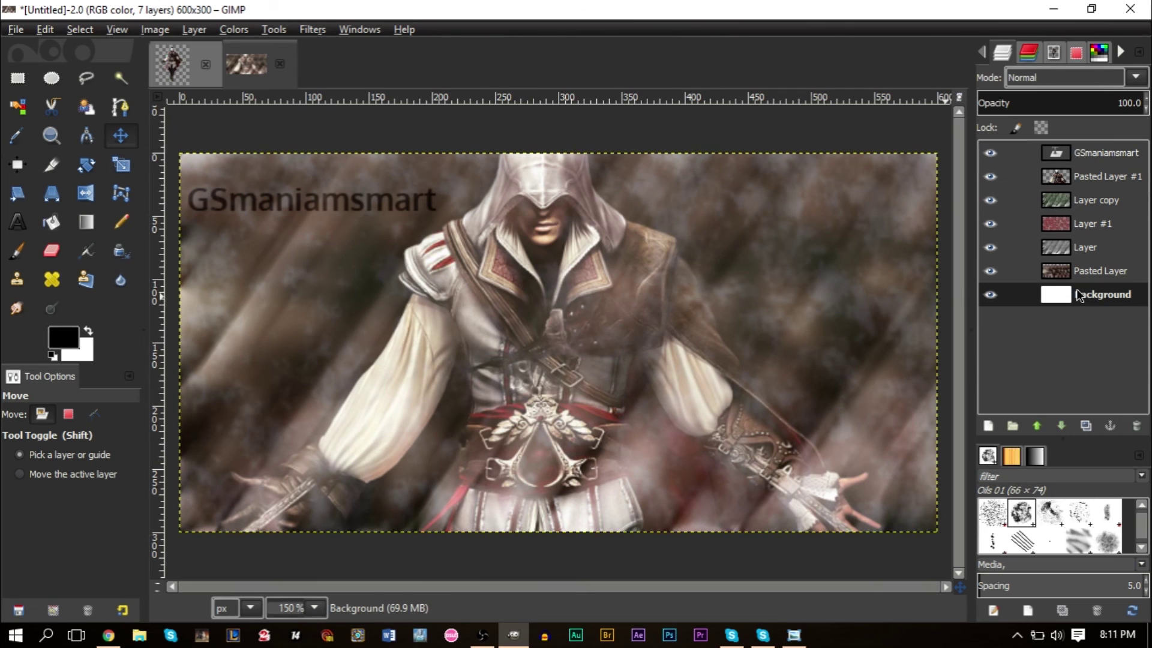